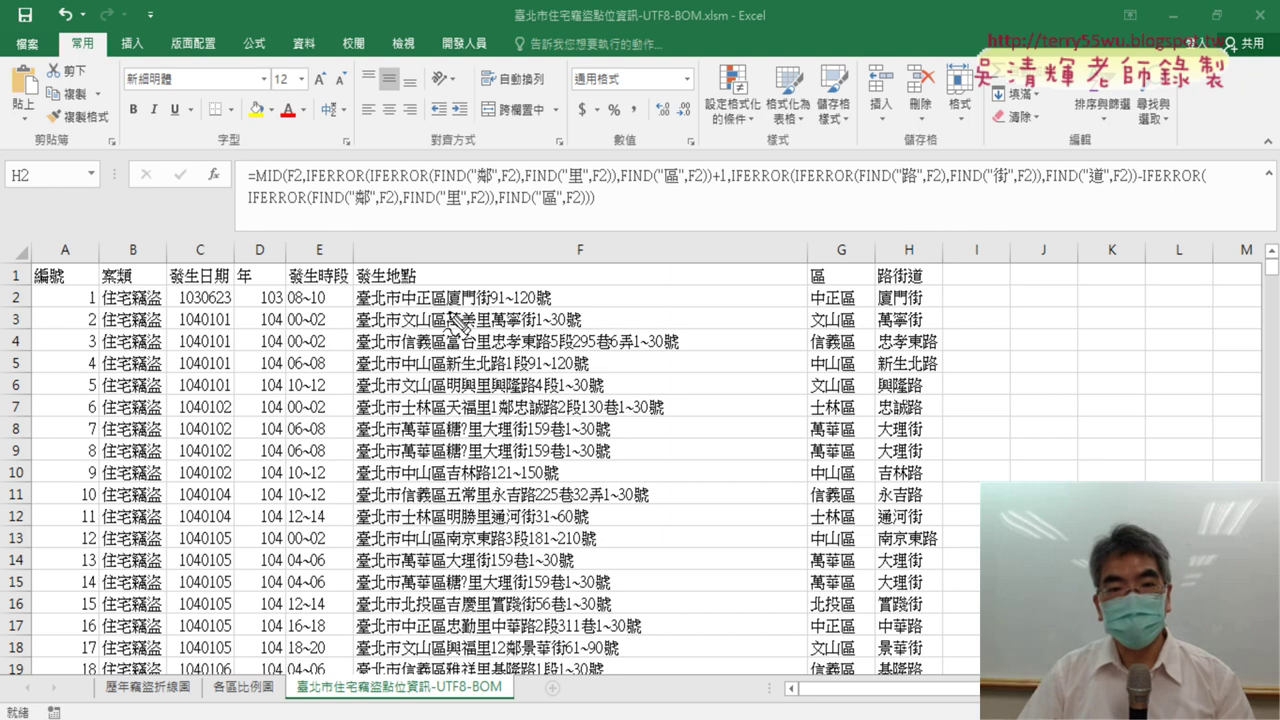
# With the red screen pen, mark where the street names start in addresses F2, F3, F5 and F7.
pyautogui.moveTo(447, 314); pyautogui.dragTo(490, 310)
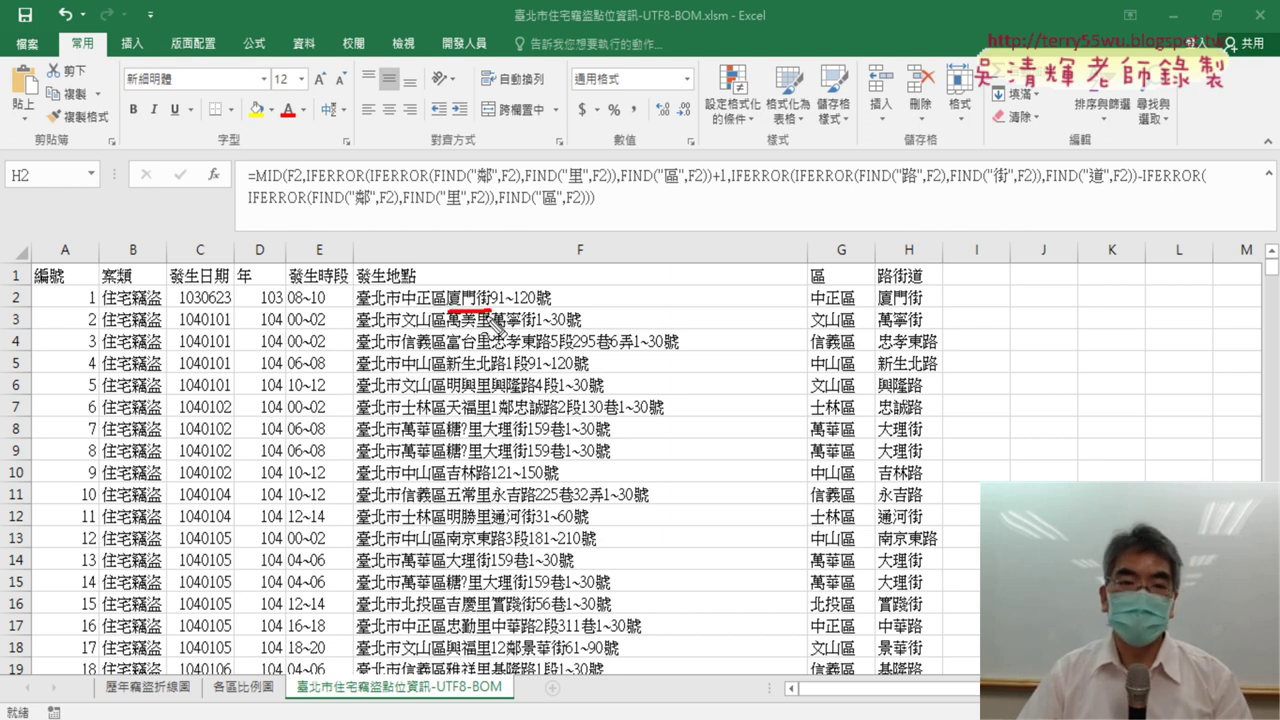
pyautogui.moveTo(447, 284); pyautogui.dragTo(447, 312)
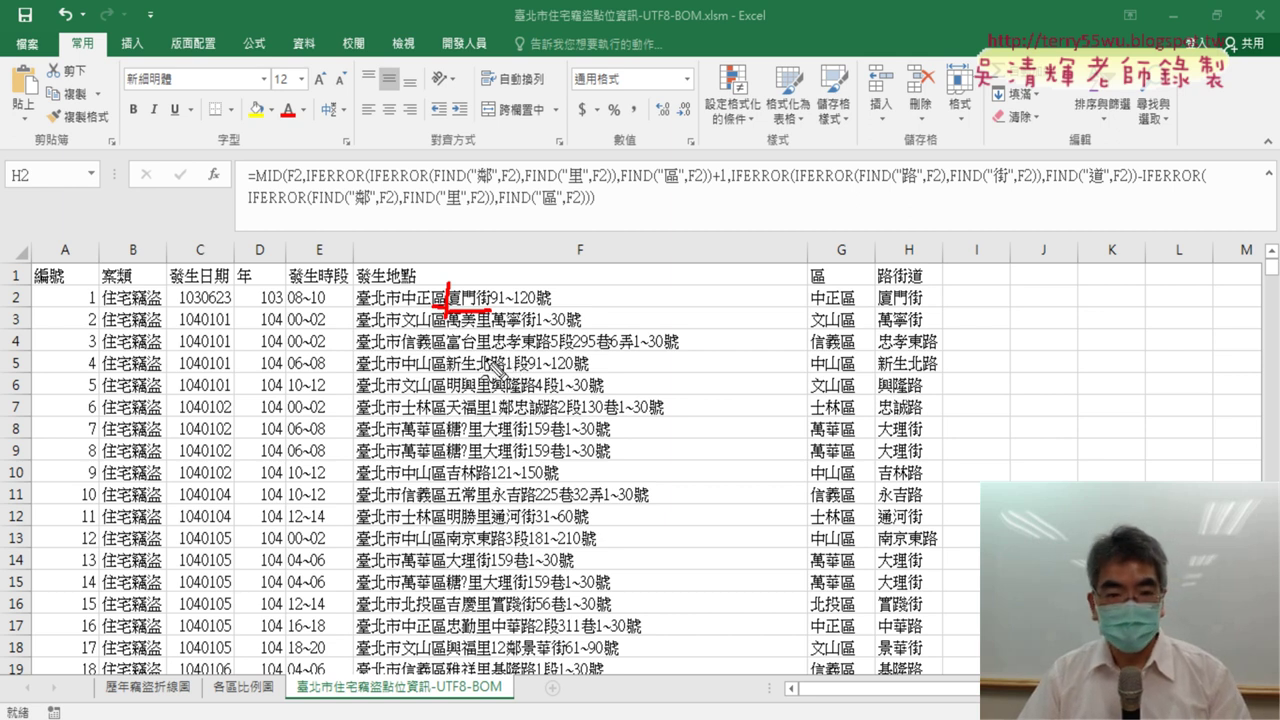
pyautogui.click(486, 353)
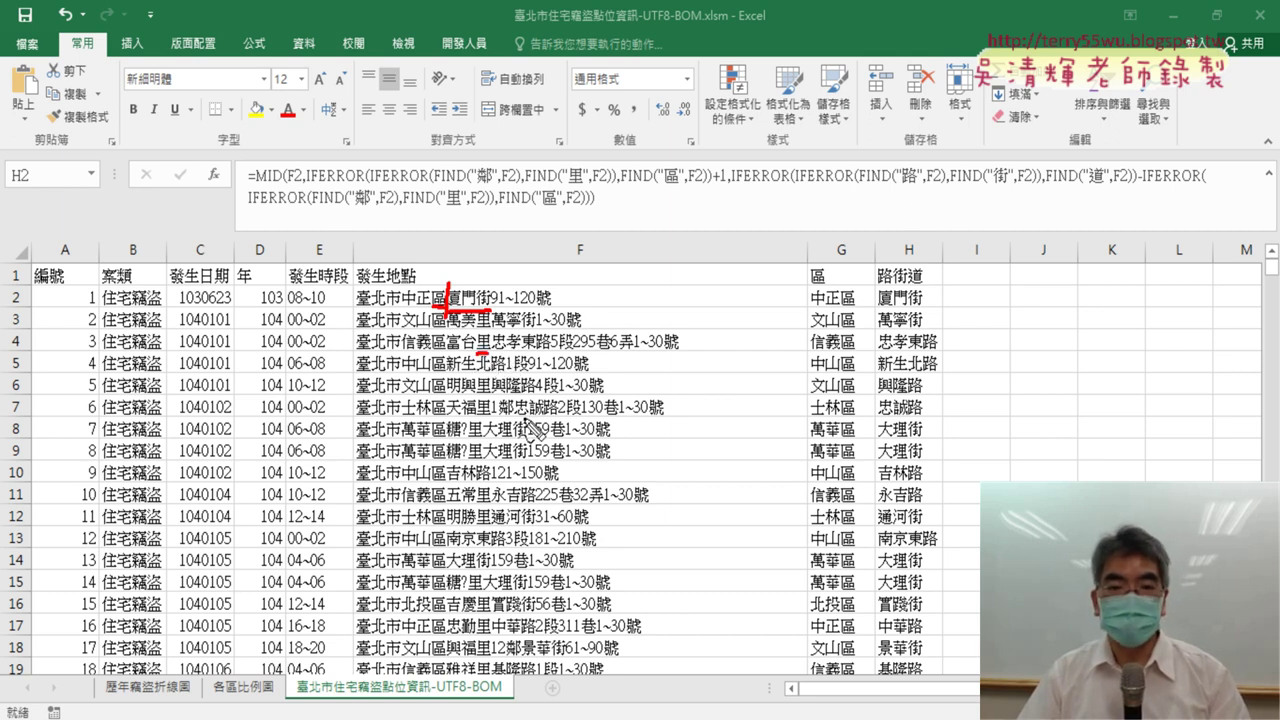
pyautogui.moveTo(515, 418); pyautogui.dragTo(503, 419)
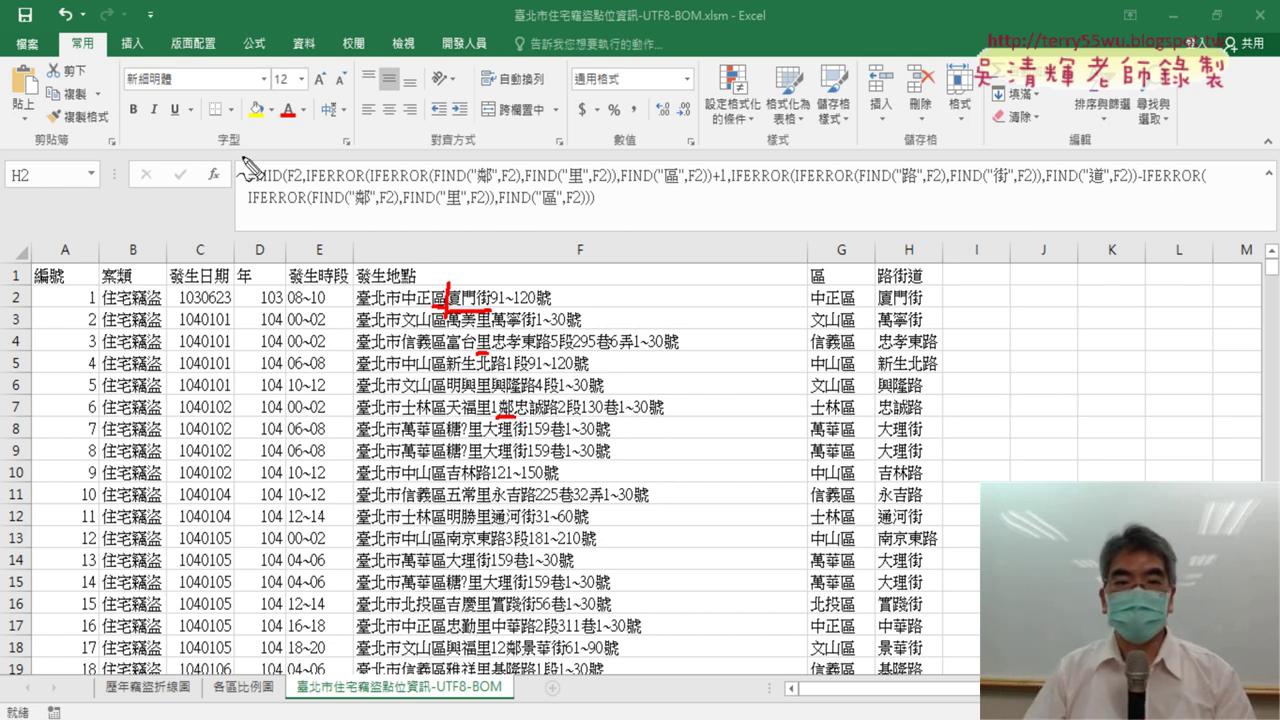
# Draw a red ellipse around H2's MID/IFERROR street-extraction formula in the formula bar.
pyautogui.moveTo(576, 228)
pyautogui.mouseDown()
pyautogui.moveTo(788, 230)
pyautogui.moveTo(565, 228)
pyautogui.mouseUp()
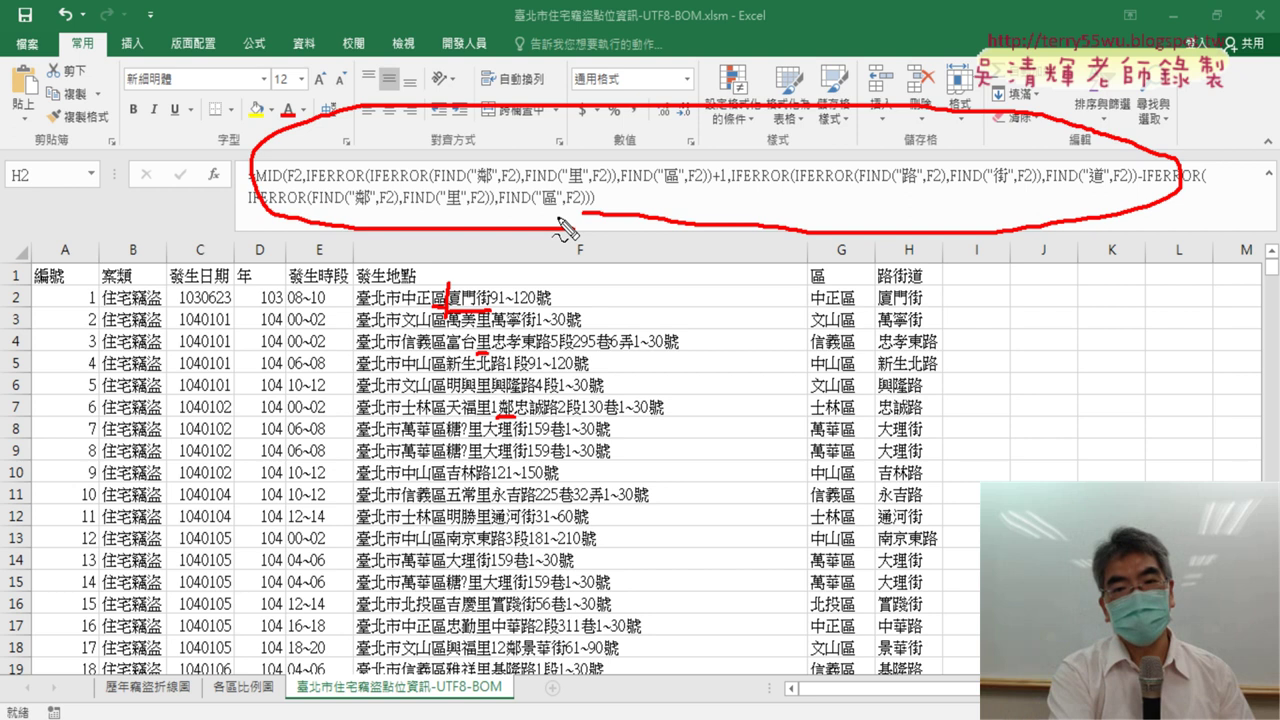
# Erase all red pen annotations from the sheet with Escape.
pyautogui.press('Escape')
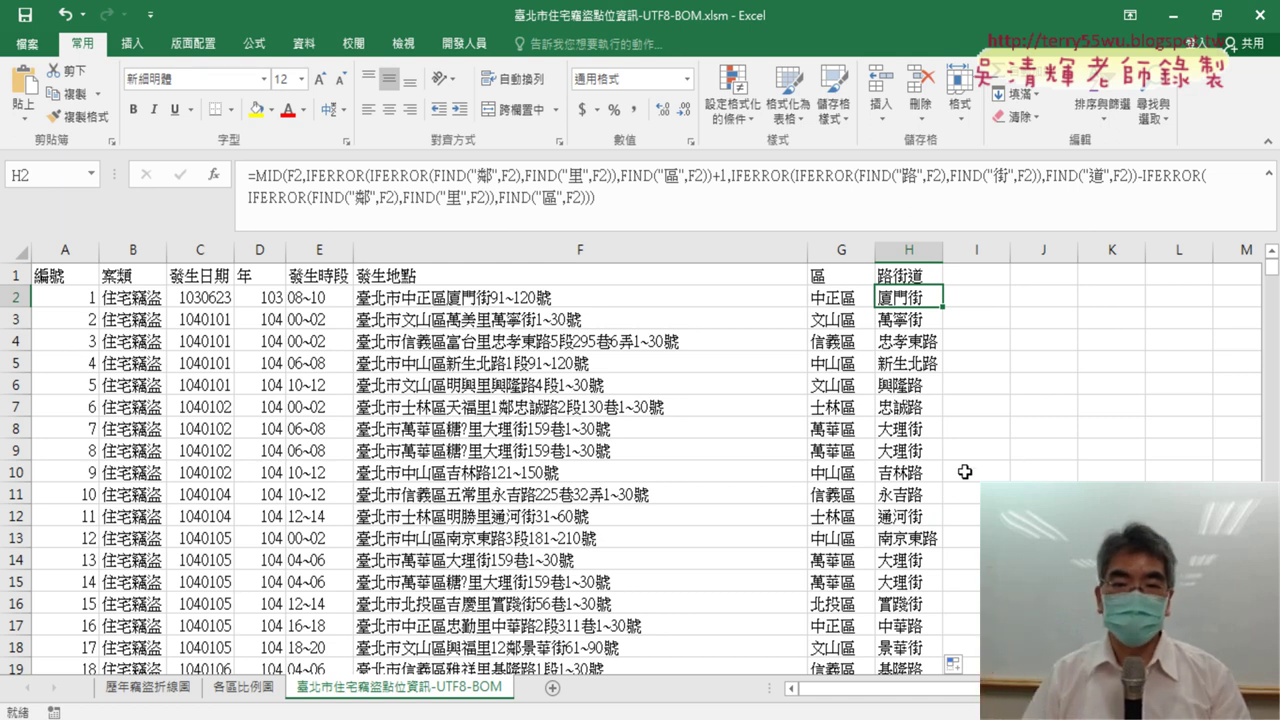
pyautogui.click(915, 251)
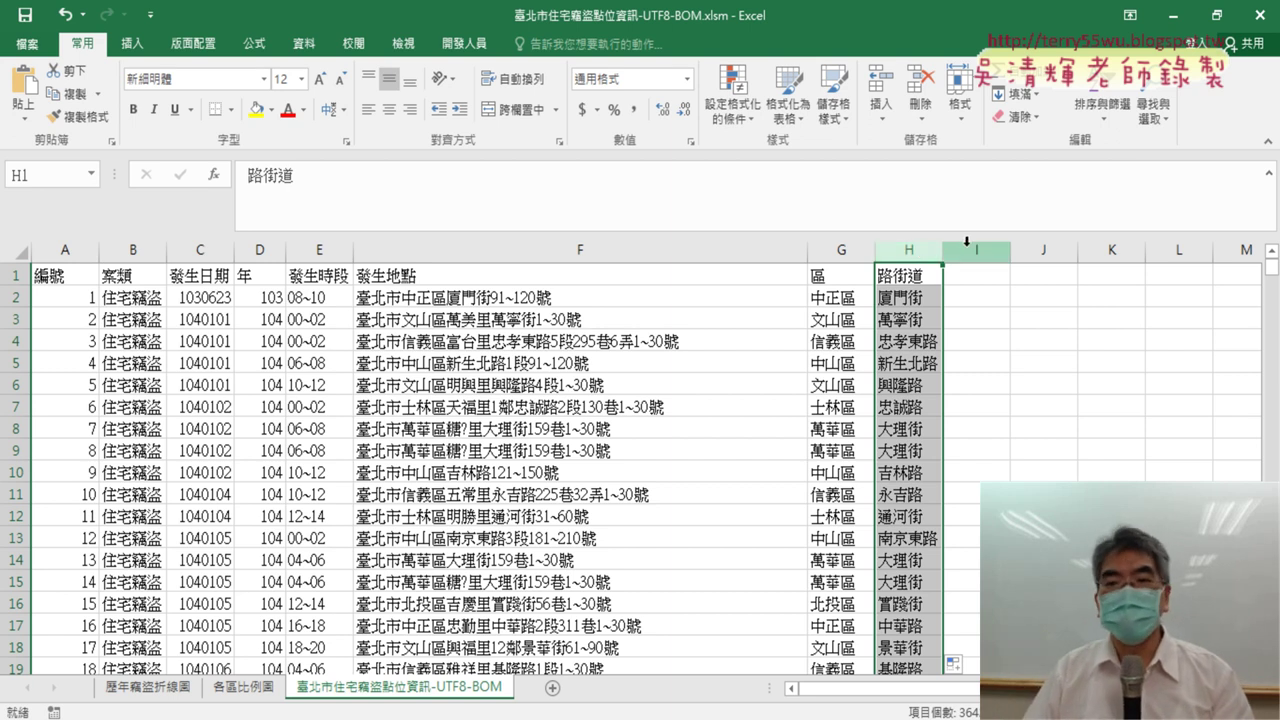
pyautogui.click(929, 368)
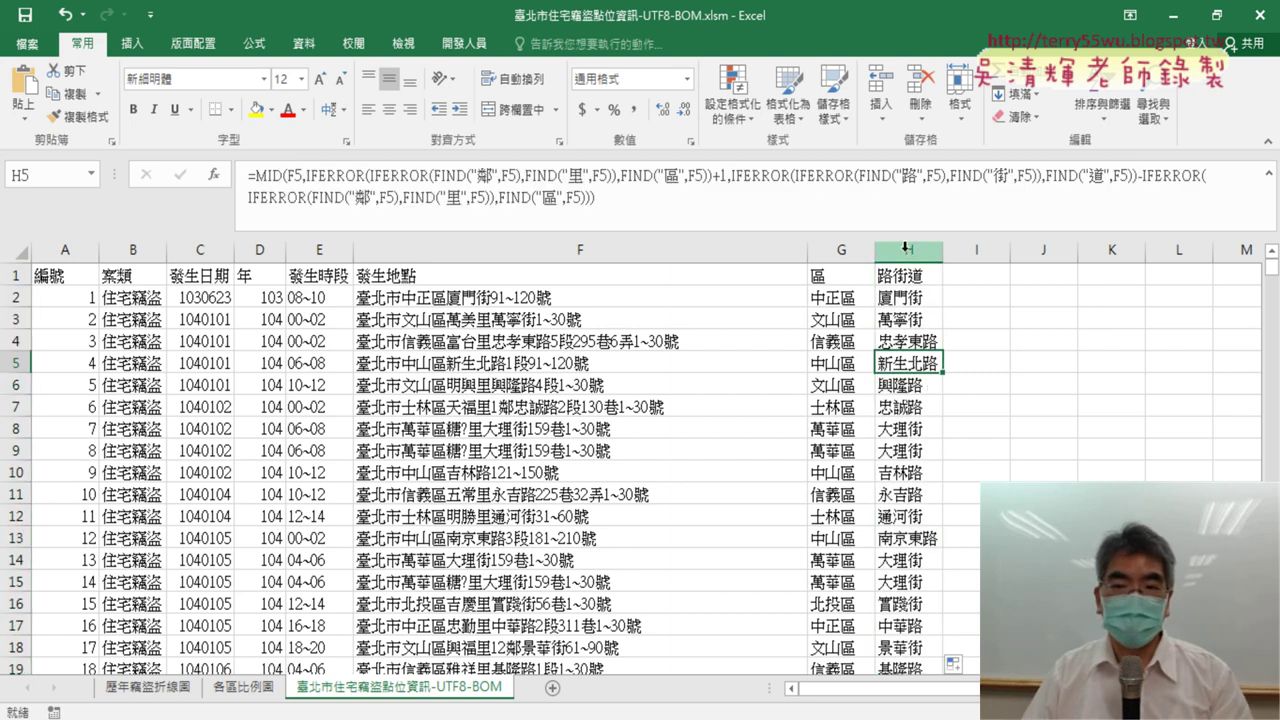
pyautogui.click(905, 247)
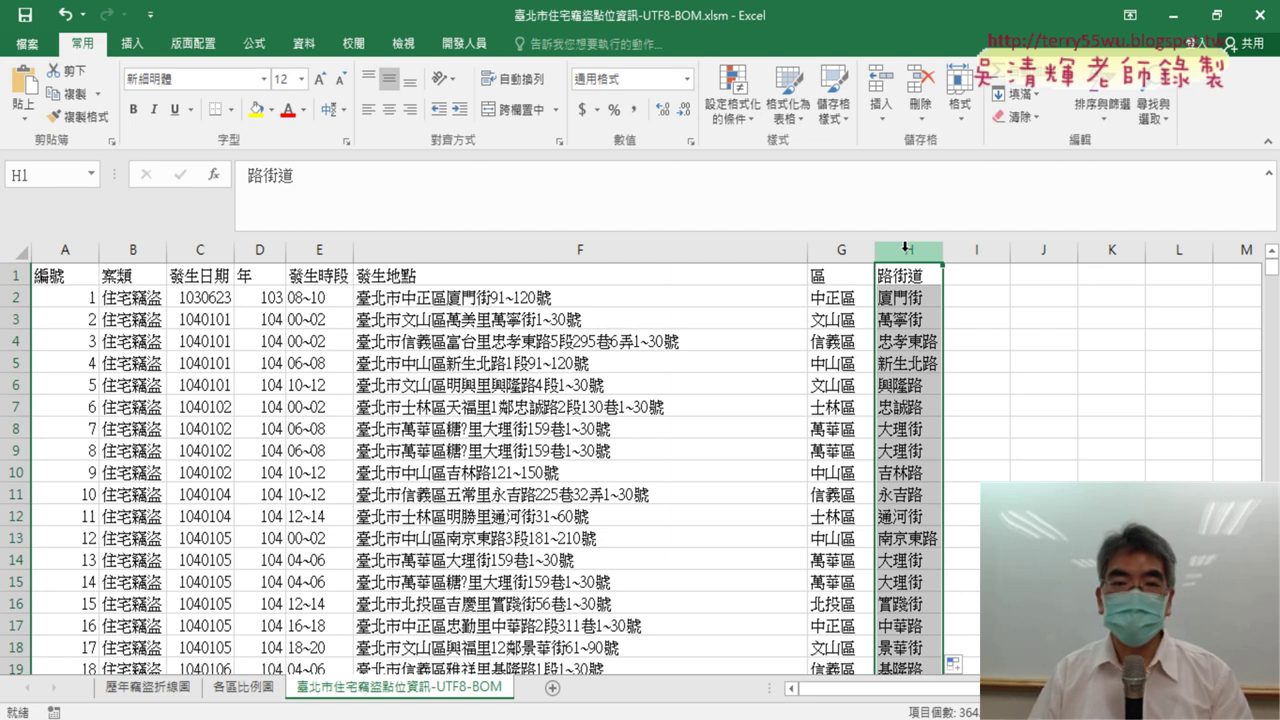
pyautogui.click(438, 408)
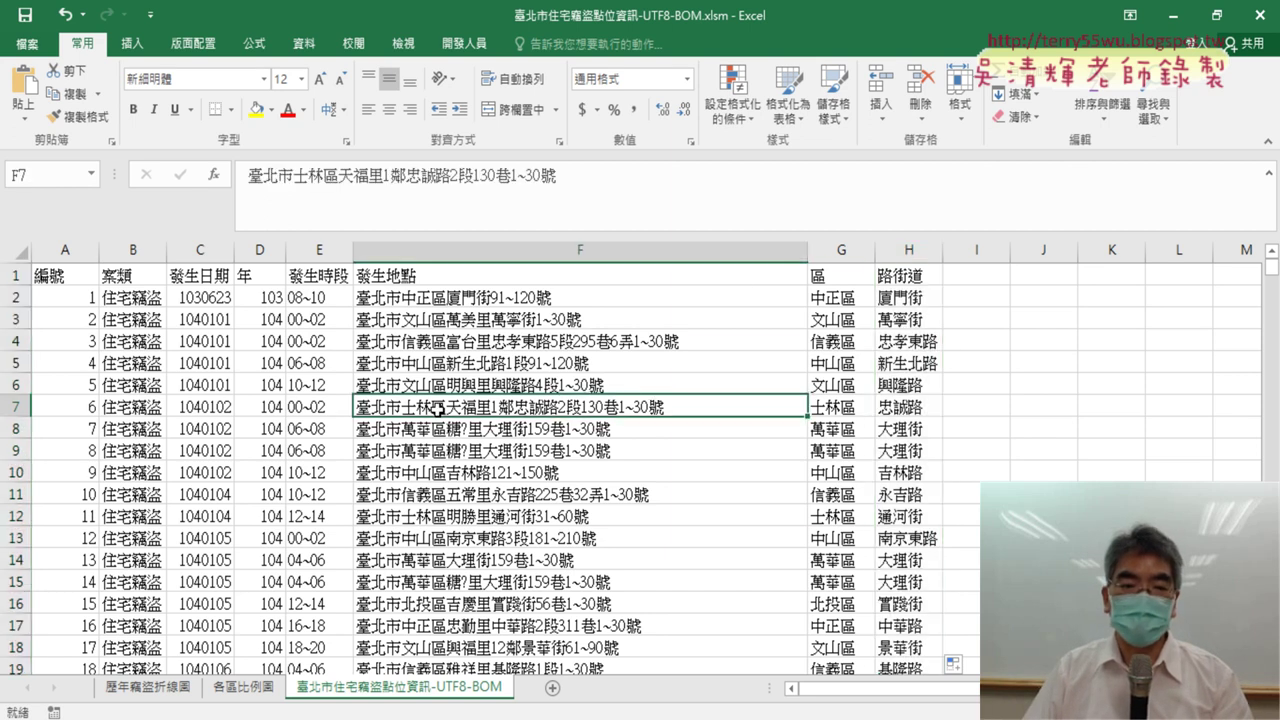
# Insert a PivotTable of the detected burglary data range on a new worksheet.
pyautogui.click(132, 43)
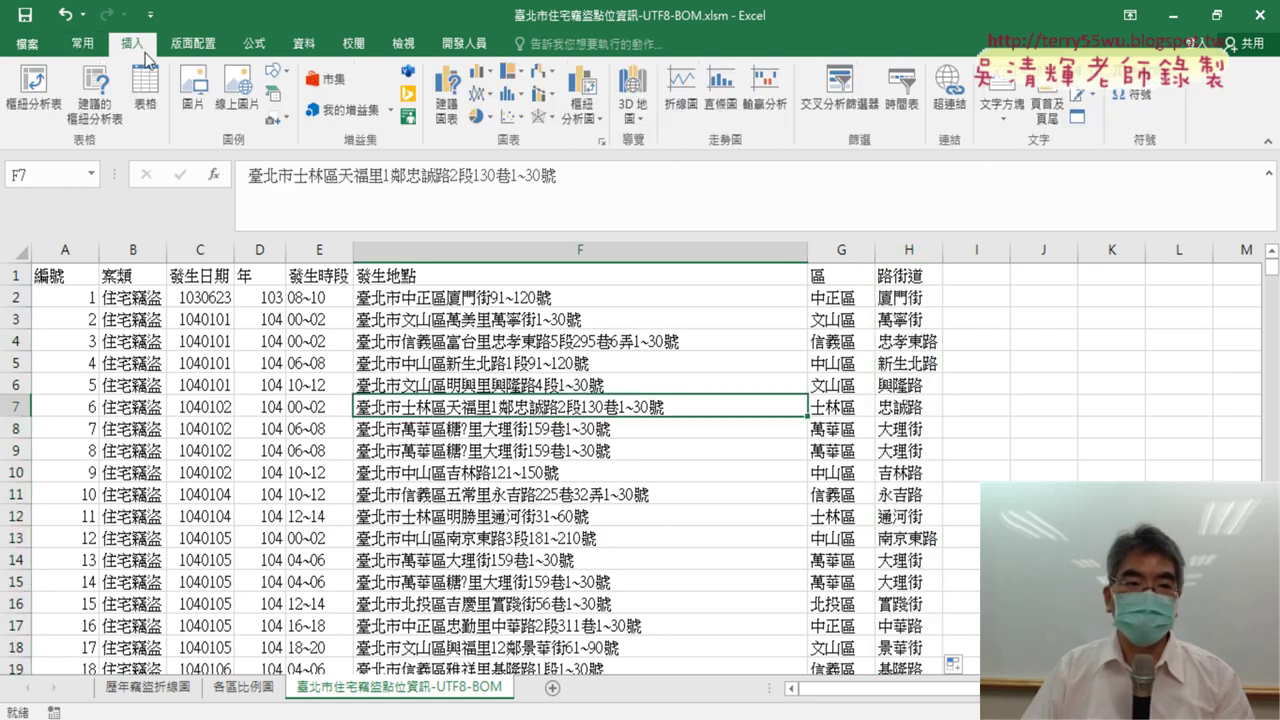
pyautogui.click(33, 100)
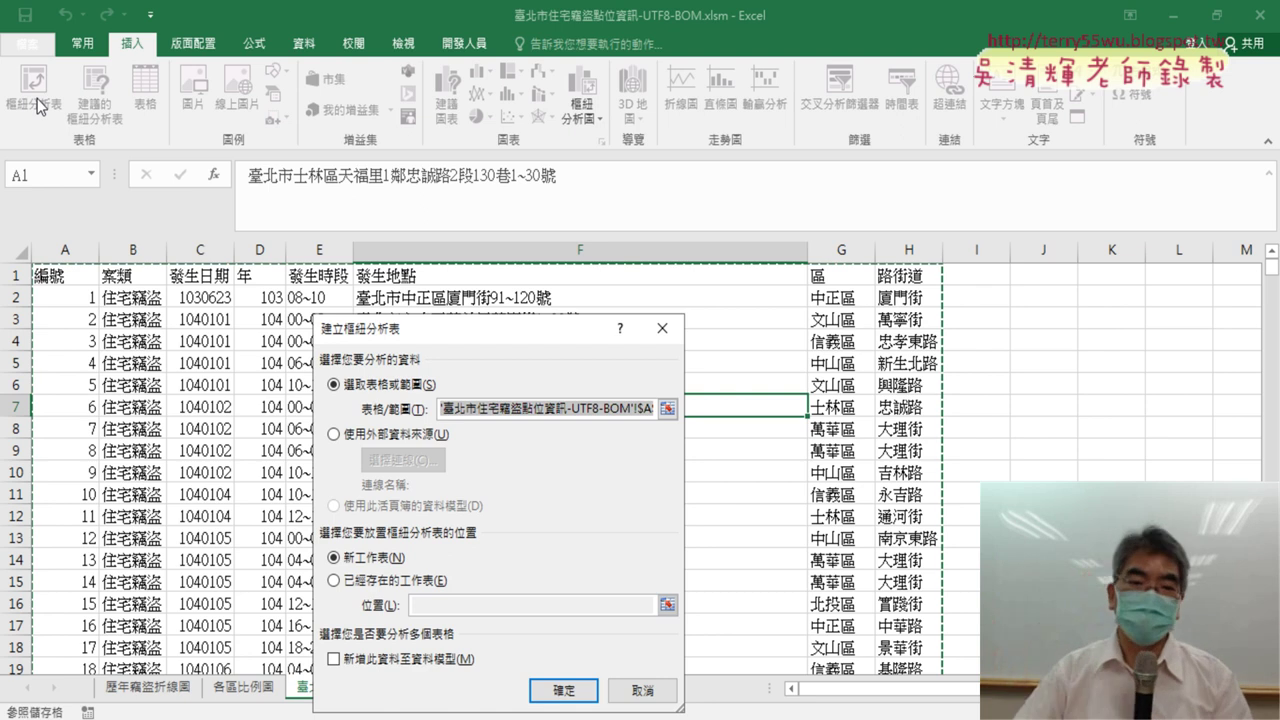
pyautogui.click(562, 689)
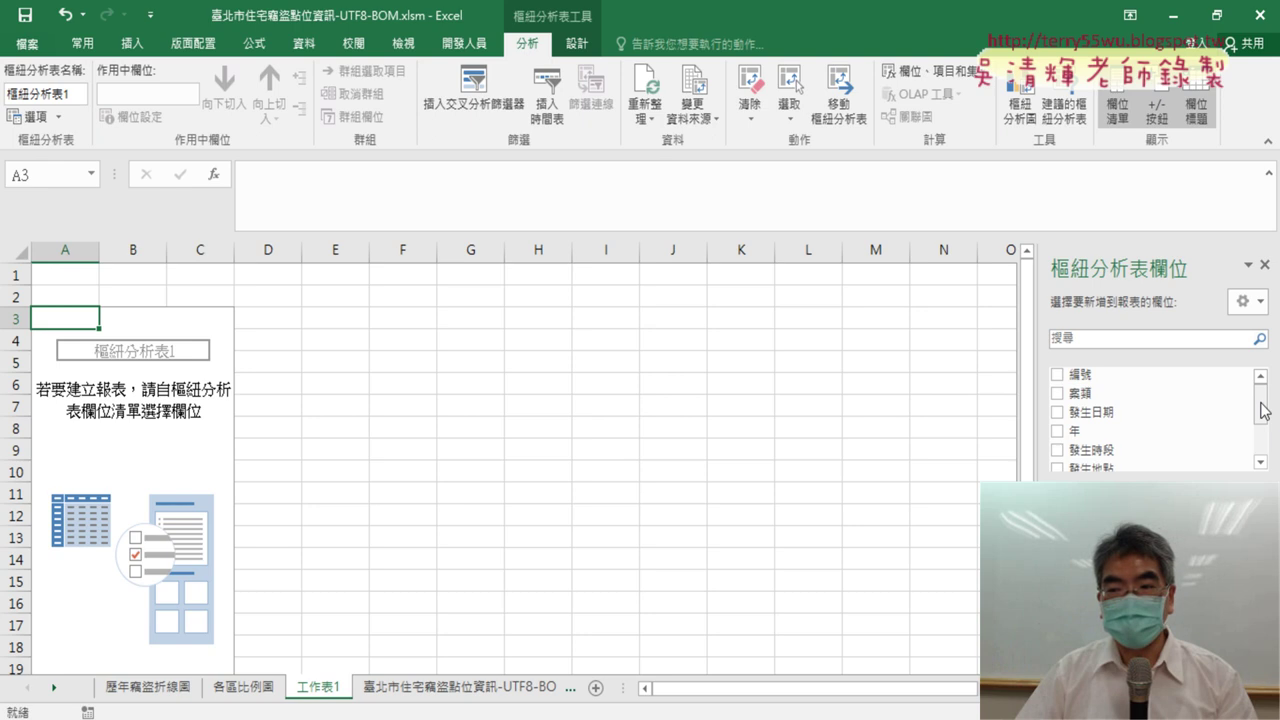
# Add the 路街道 field to the PivotTable and Refresh All so per-street case counts appear.
pyautogui.moveTo(1262, 405); pyautogui.dragTo(1263, 440)
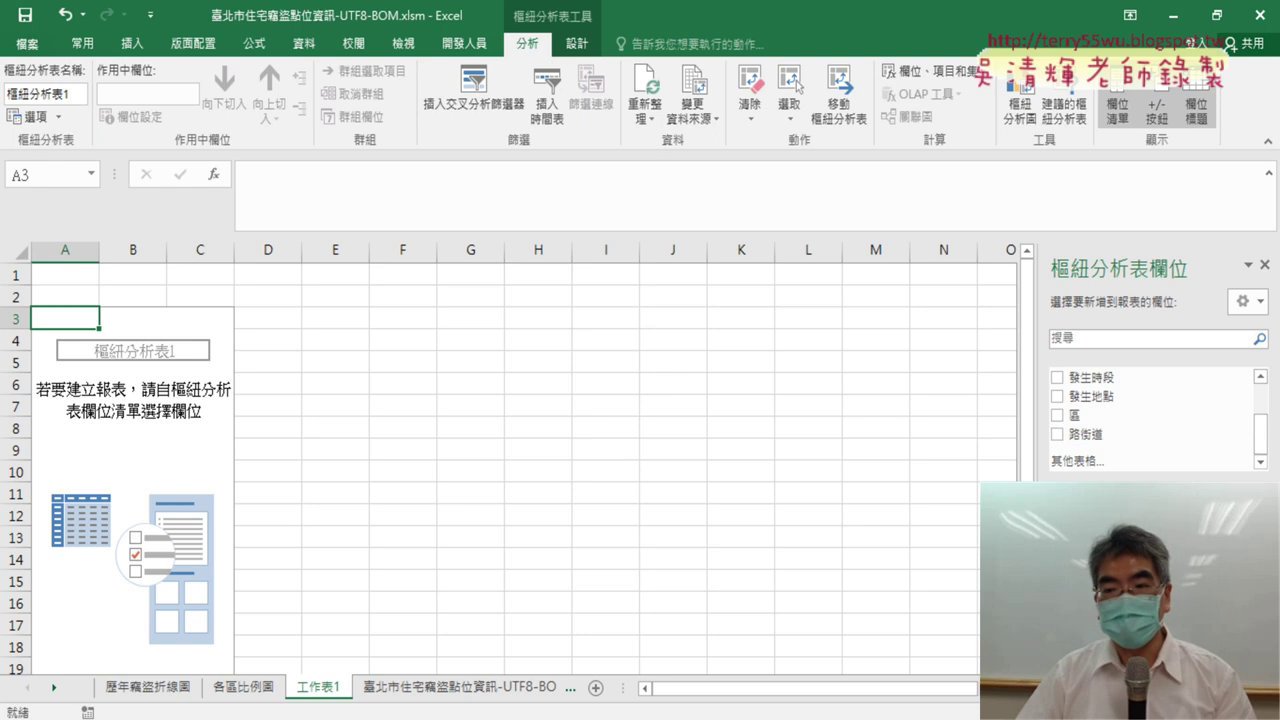
pyautogui.click(1057, 434)
pyautogui.moveTo(1085, 434)
pyautogui.mouseDown()
pyautogui.moveTo(1128, 462)
pyautogui.moveTo(1200, 650)
pyautogui.mouseUp()
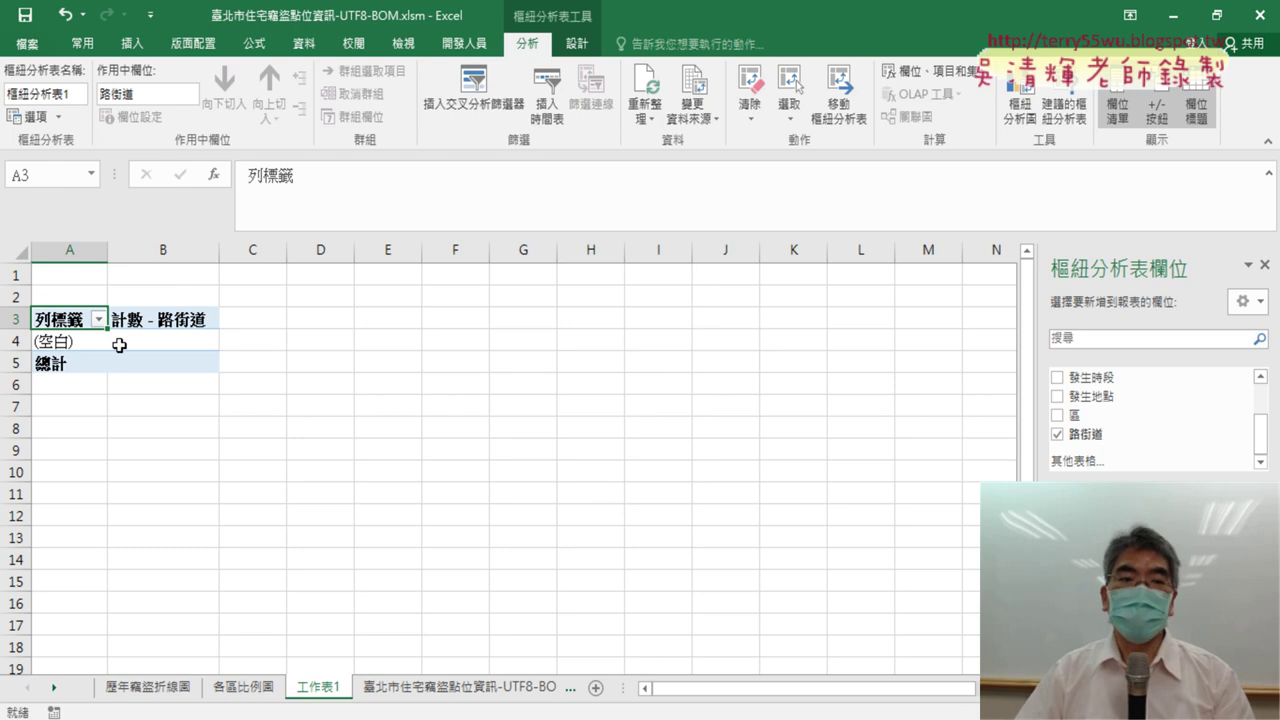
pyautogui.moveTo(119, 345)
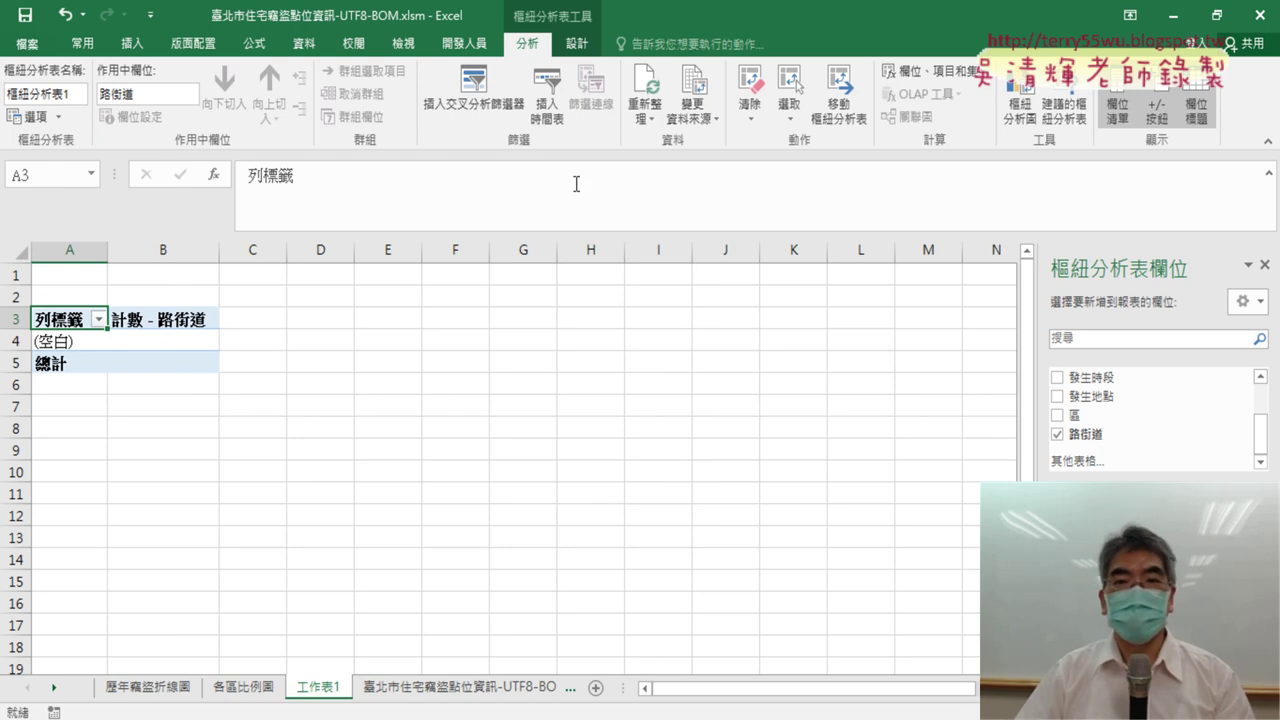
pyautogui.click(651, 120)
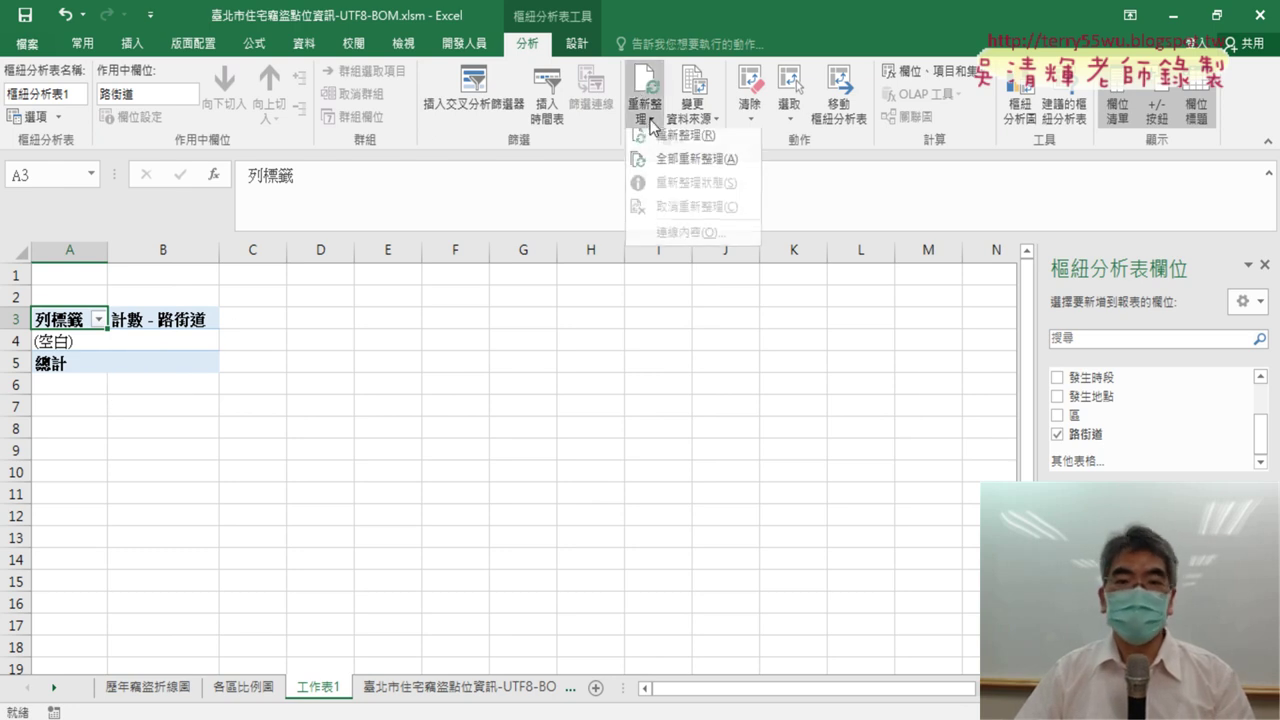
pyautogui.click(686, 168)
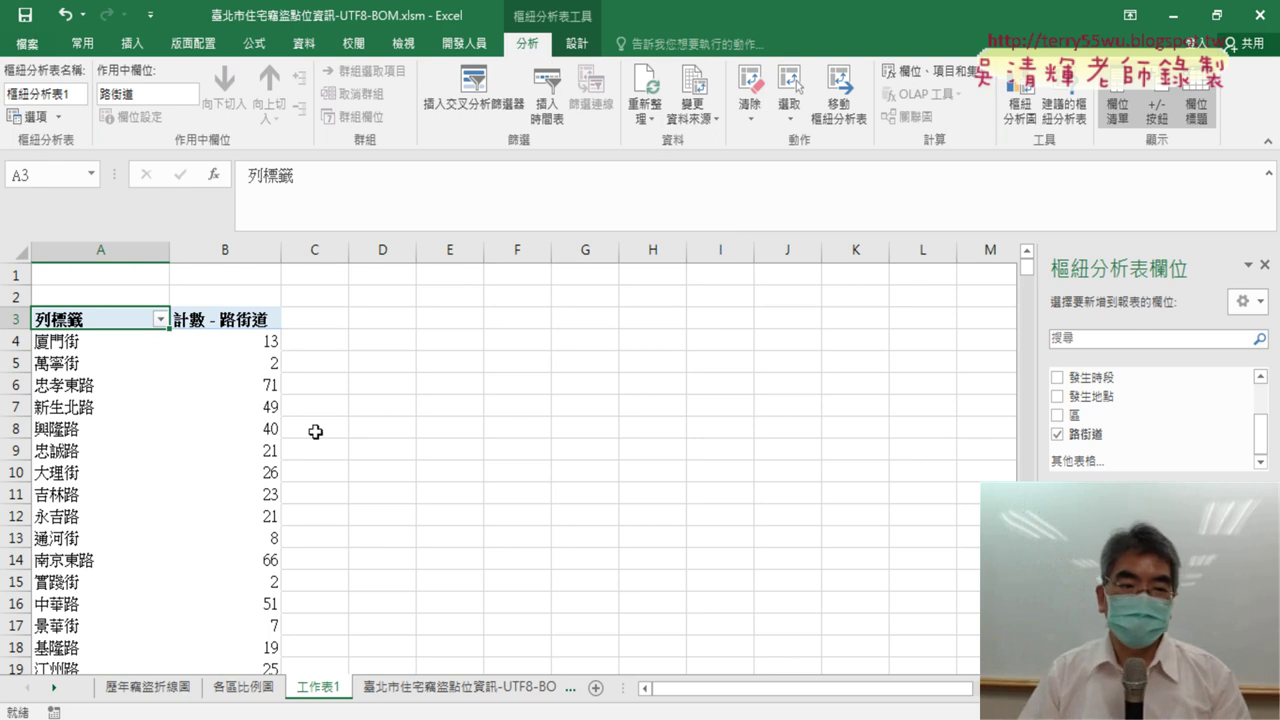
# Select the count column (B3, B4) with the Data tab's sort and filter tools showing.
pyautogui.click(263, 344)
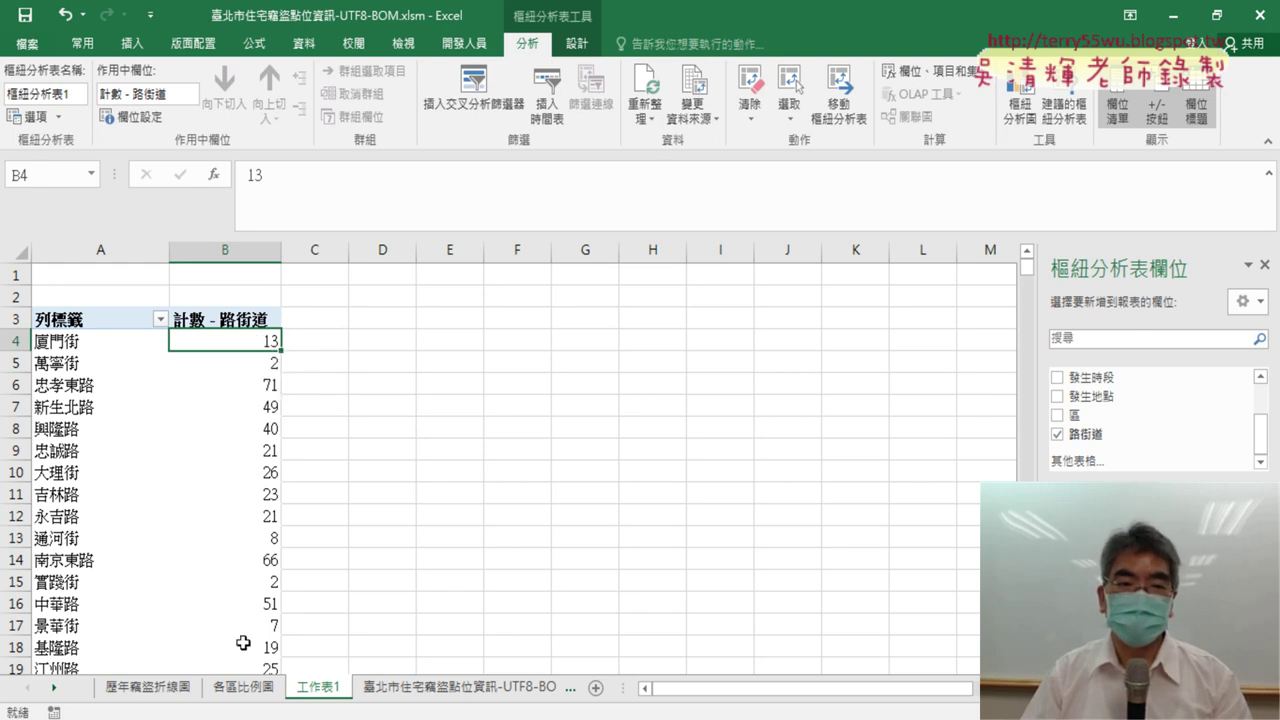
pyautogui.moveTo(243, 643)
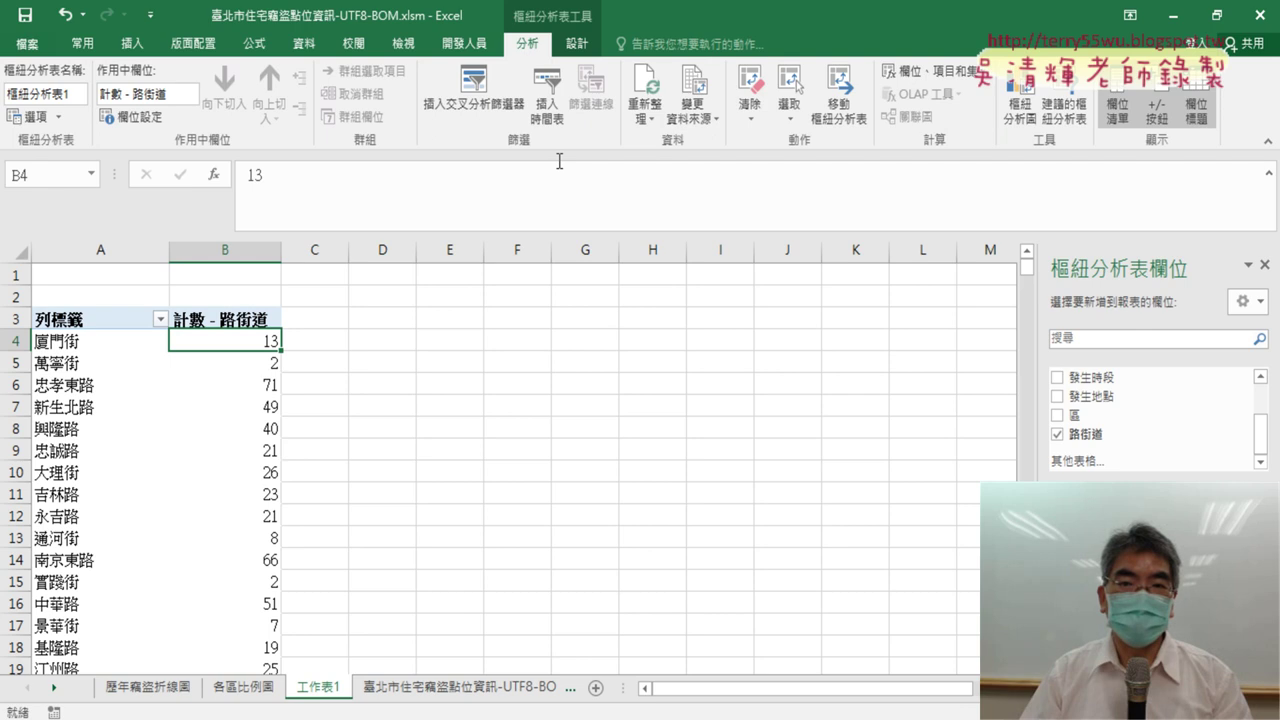
pyautogui.click(311, 46)
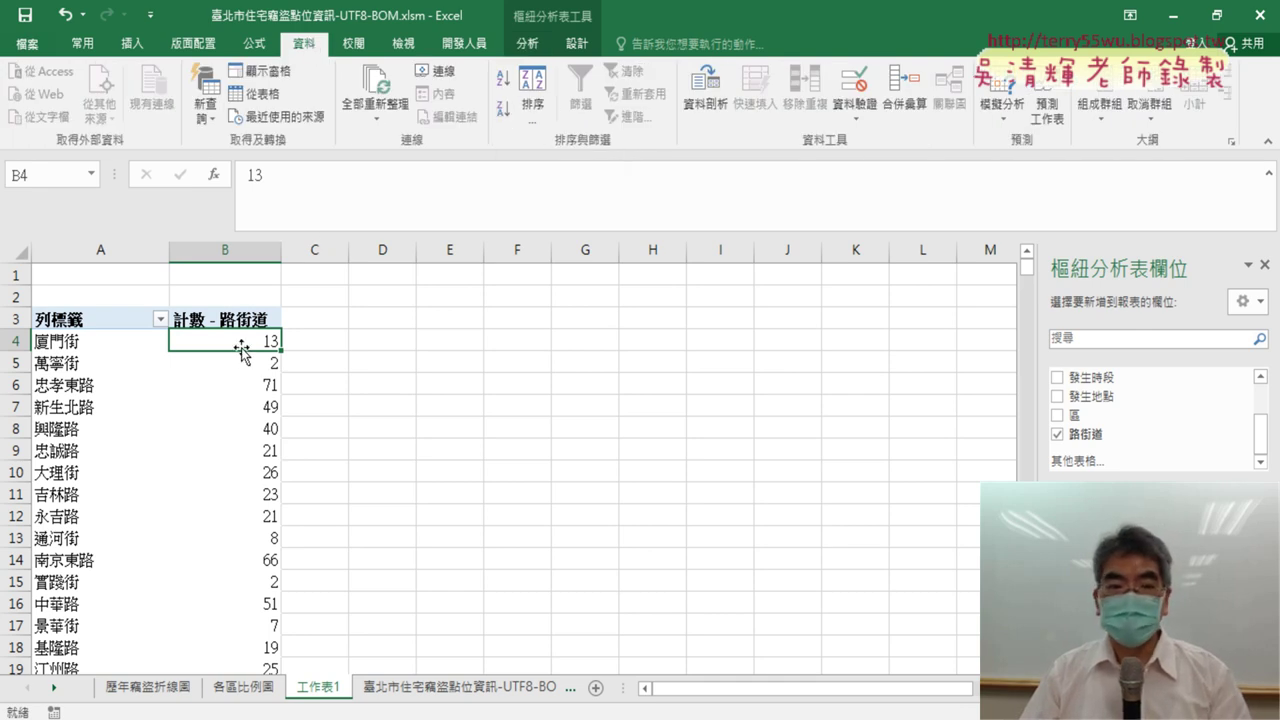
pyautogui.moveTo(245, 344)
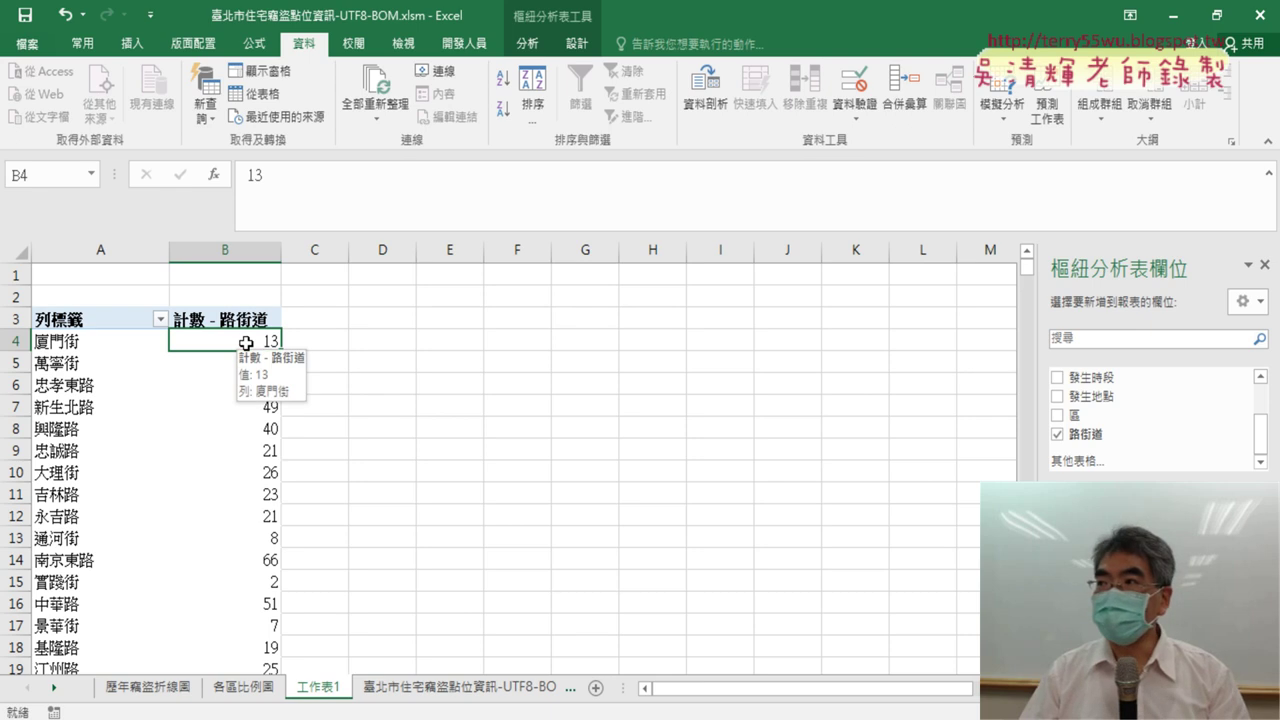
pyautogui.click(238, 322)
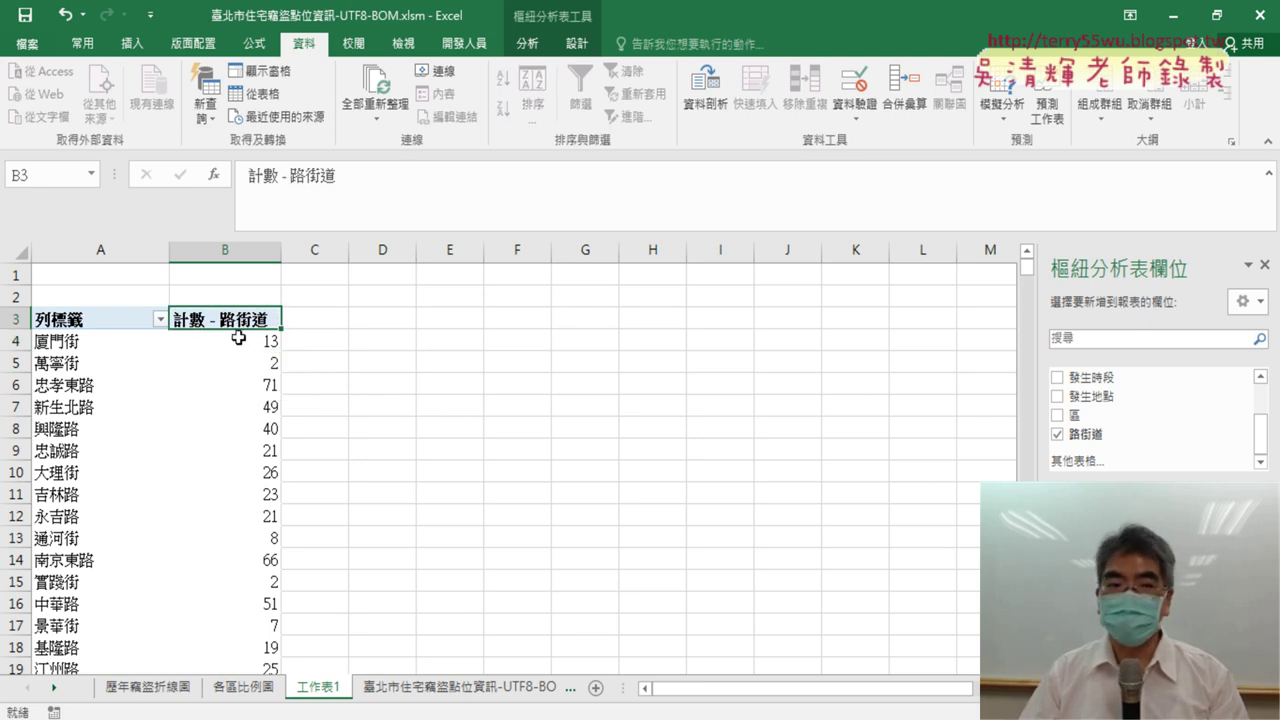
pyautogui.click(240, 339)
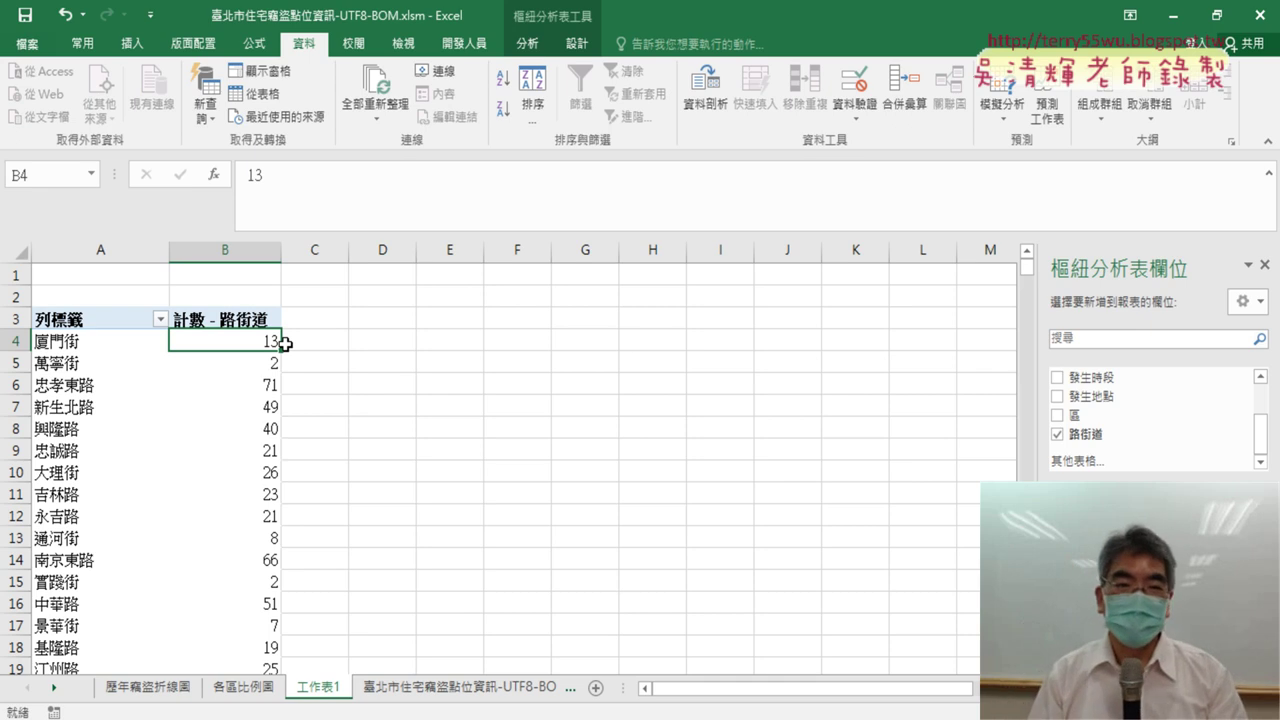
# Sort the street counts largest to smallest so 中山北路 107 comes first.
pyautogui.click(503, 110)
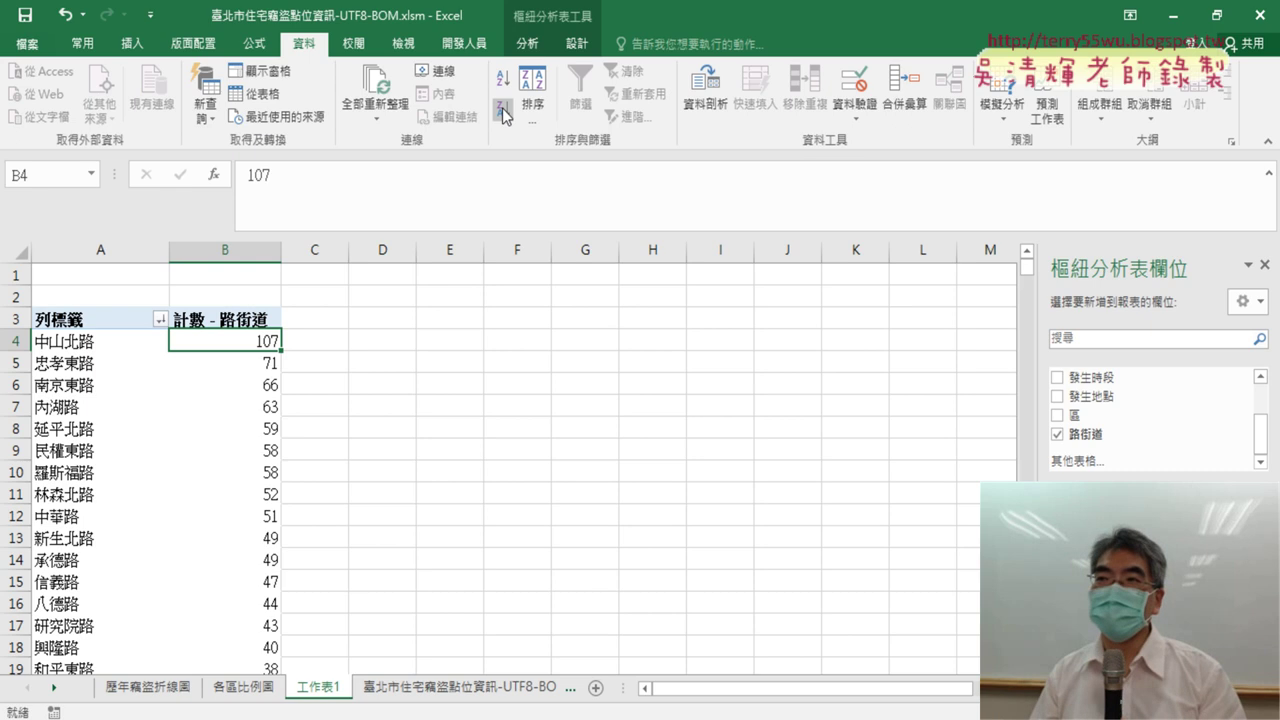
pyautogui.hotkey('ctrl', 'z')
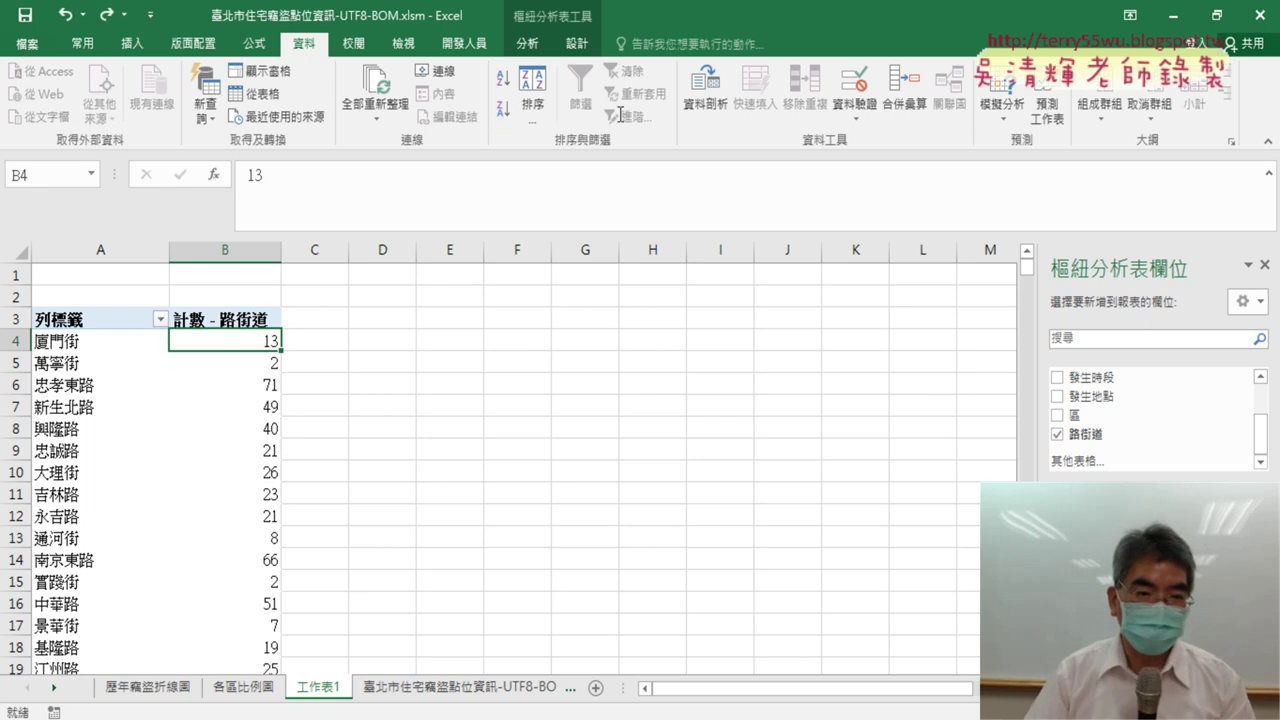
pyautogui.click(264, 320)
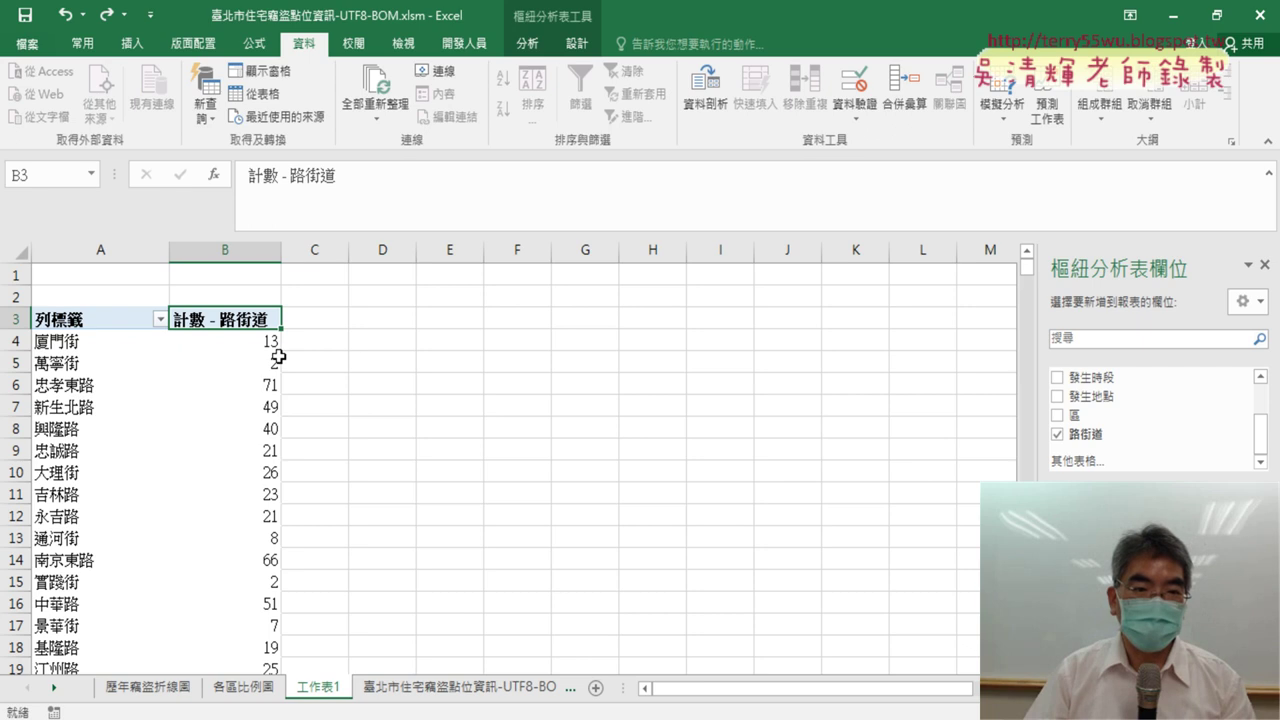
pyautogui.click(275, 362)
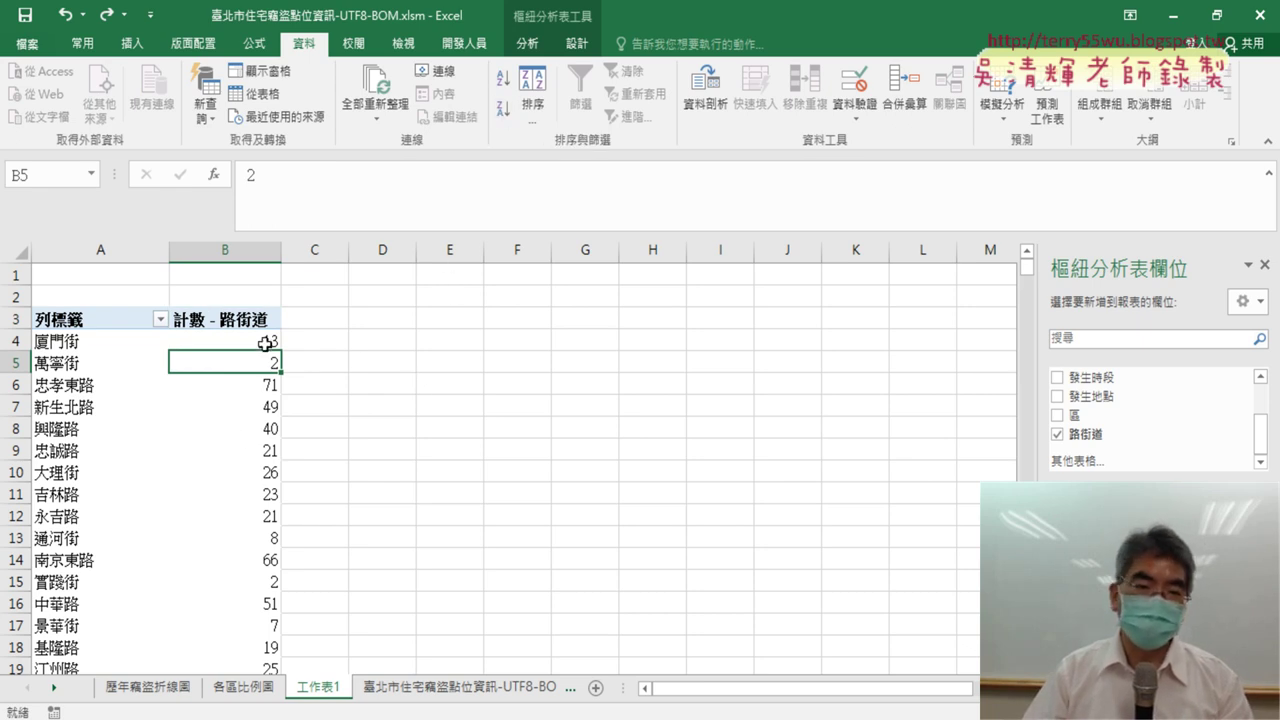
pyautogui.click(502, 110)
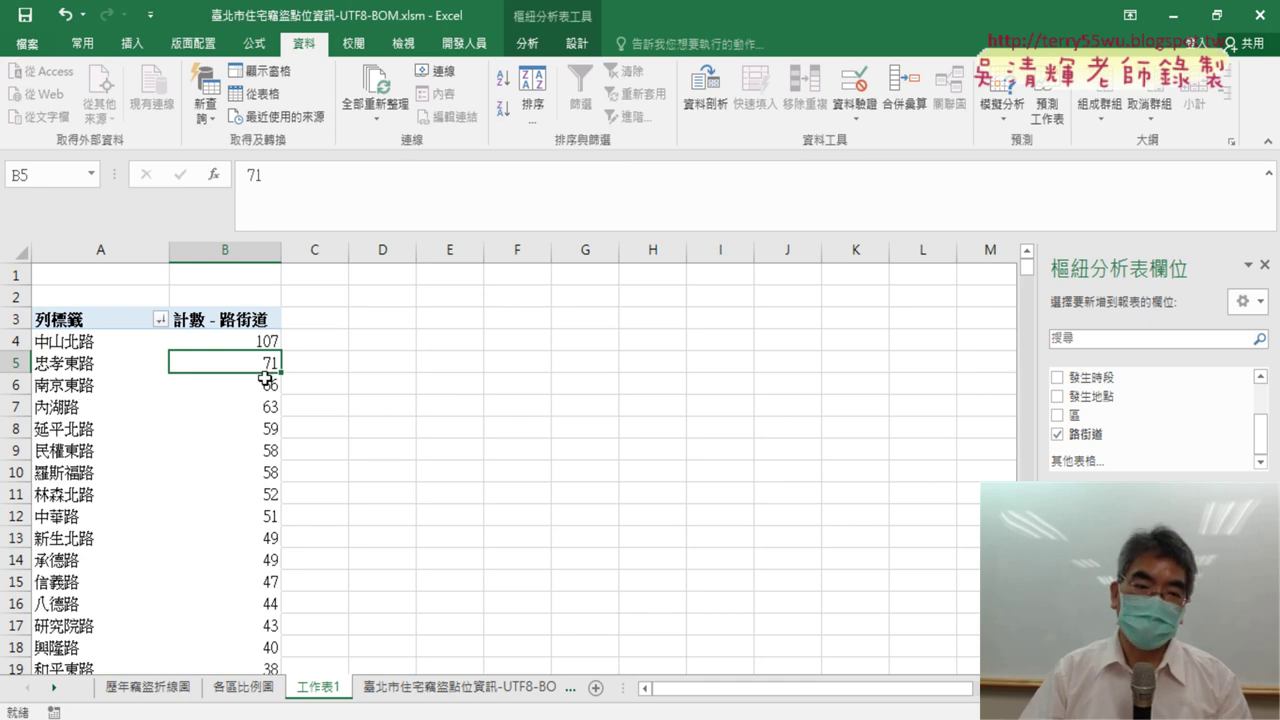
pyautogui.moveTo(267, 376)
pyautogui.hotkey('ctrl', 'z')
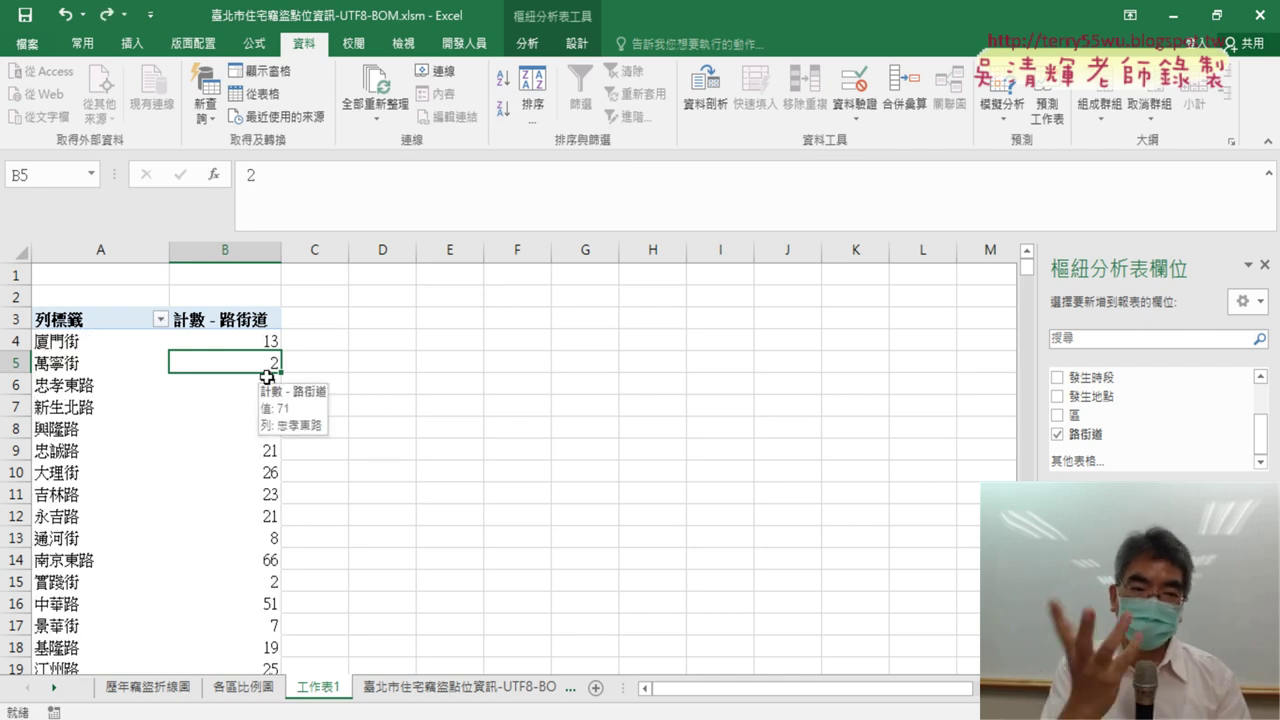
pyautogui.click(213, 342)
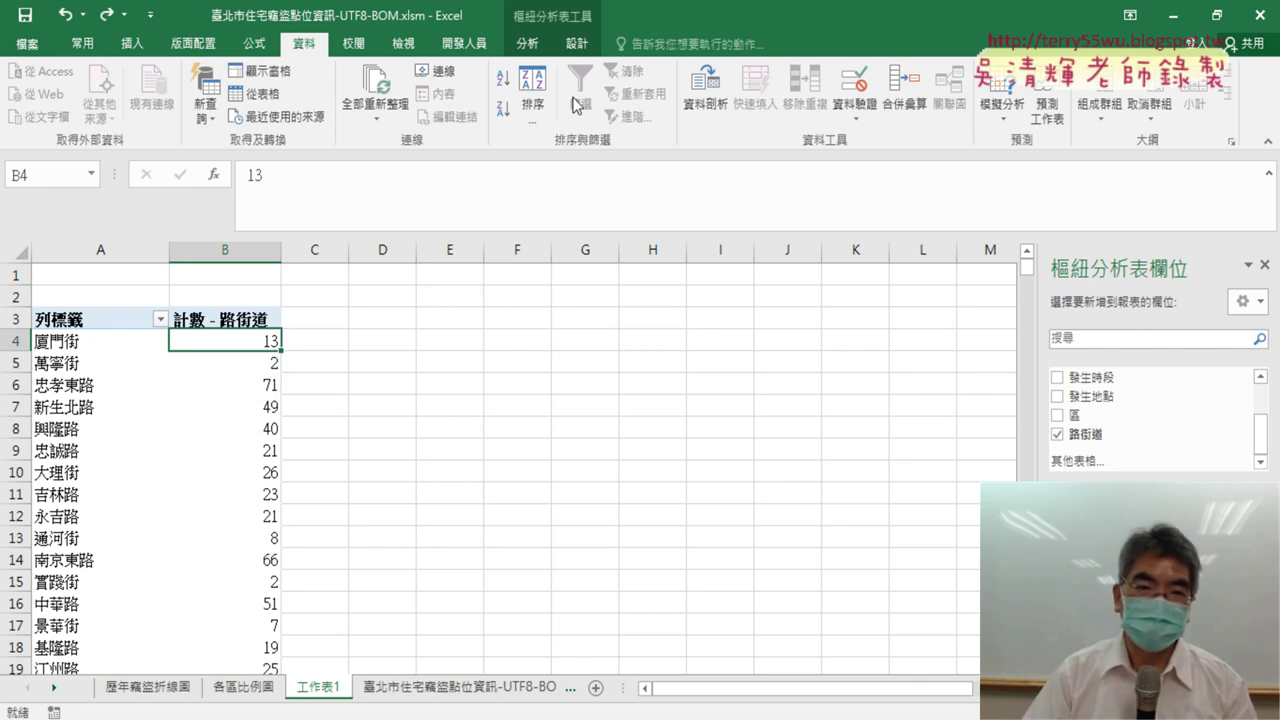
pyautogui.click(509, 116)
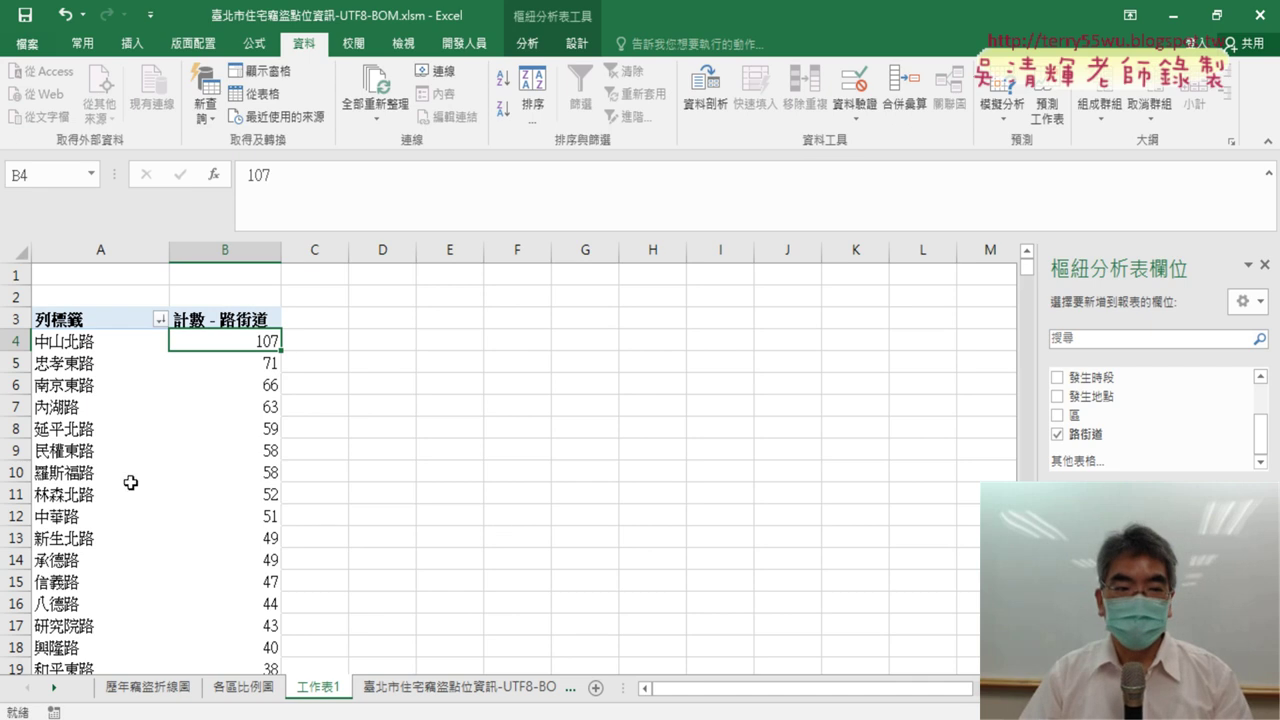
# Check the sorted table from 中山北路 at the top to the 3641 grand total.
pyautogui.click(80, 320)
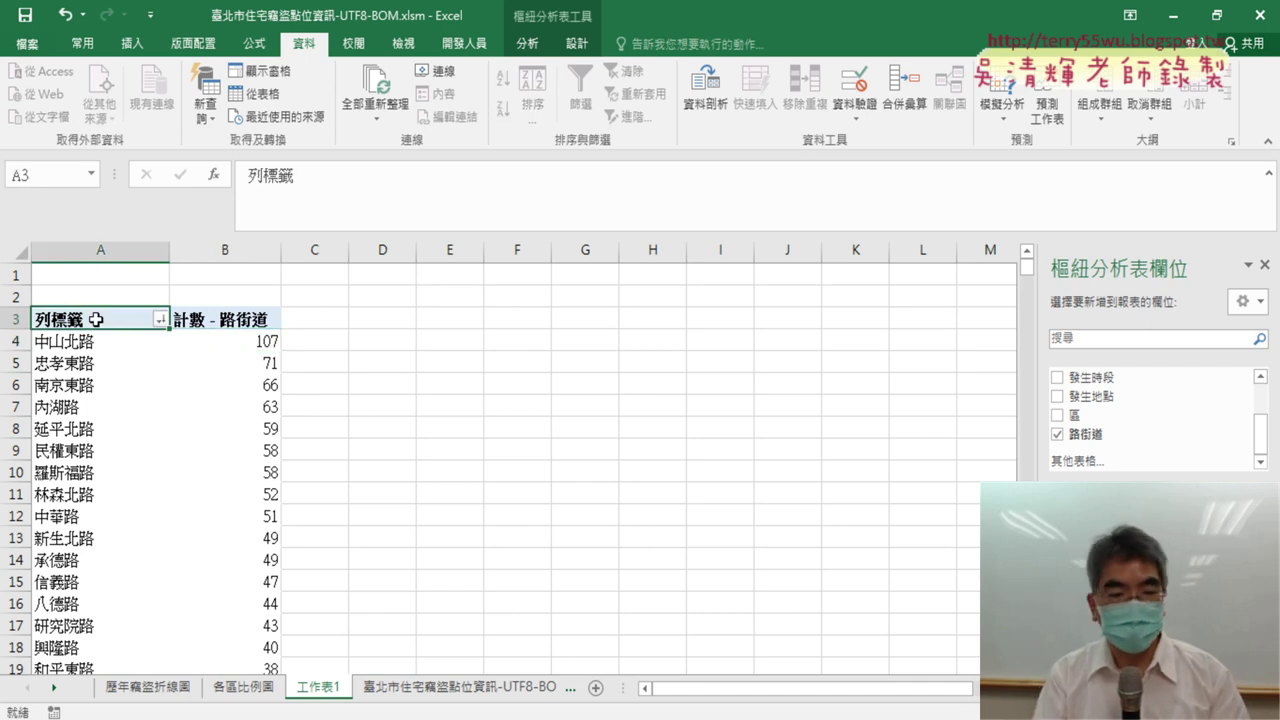
pyautogui.hotkey('ctrl', 'Down')
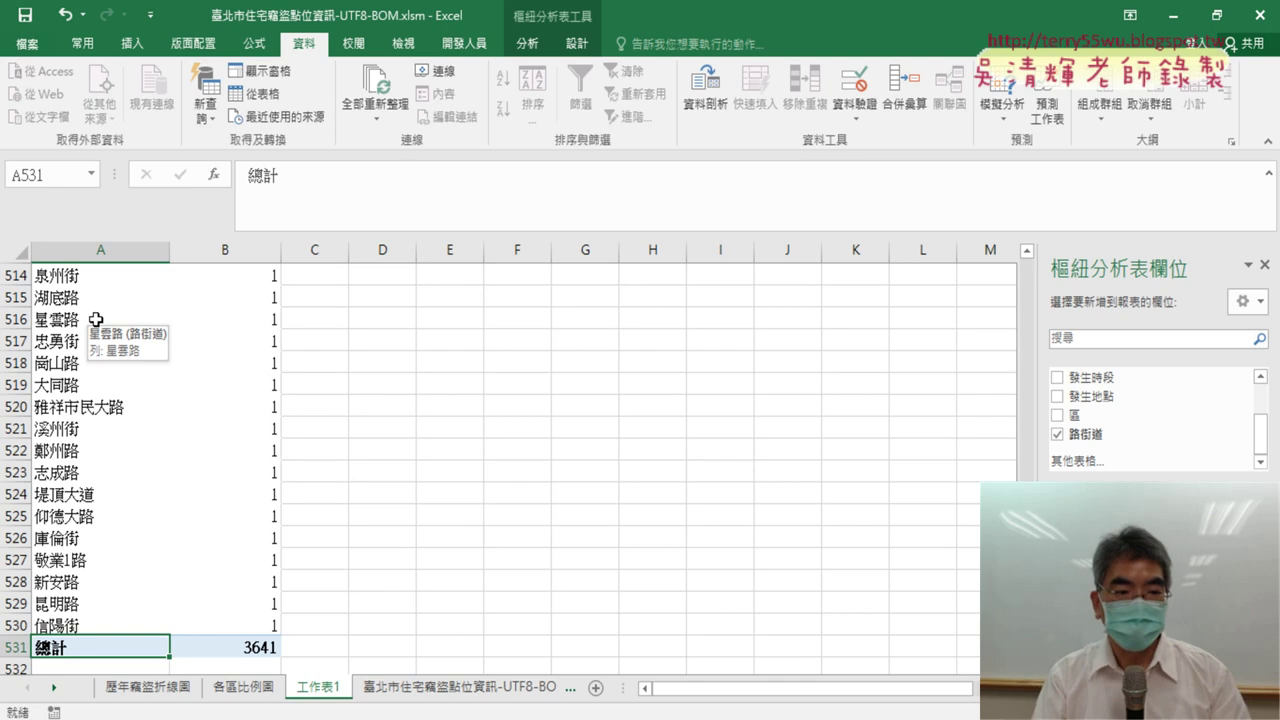
pyautogui.hotkey('ctrl', 'Up')
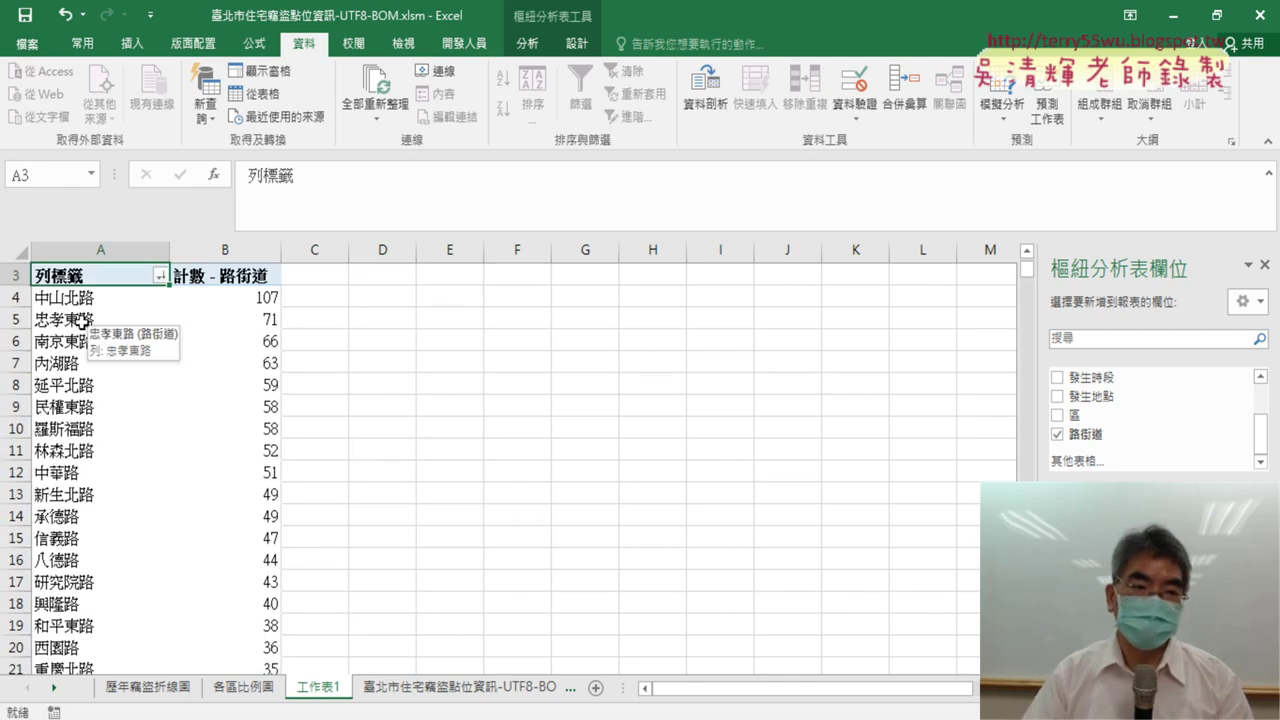
pyautogui.click(119, 297)
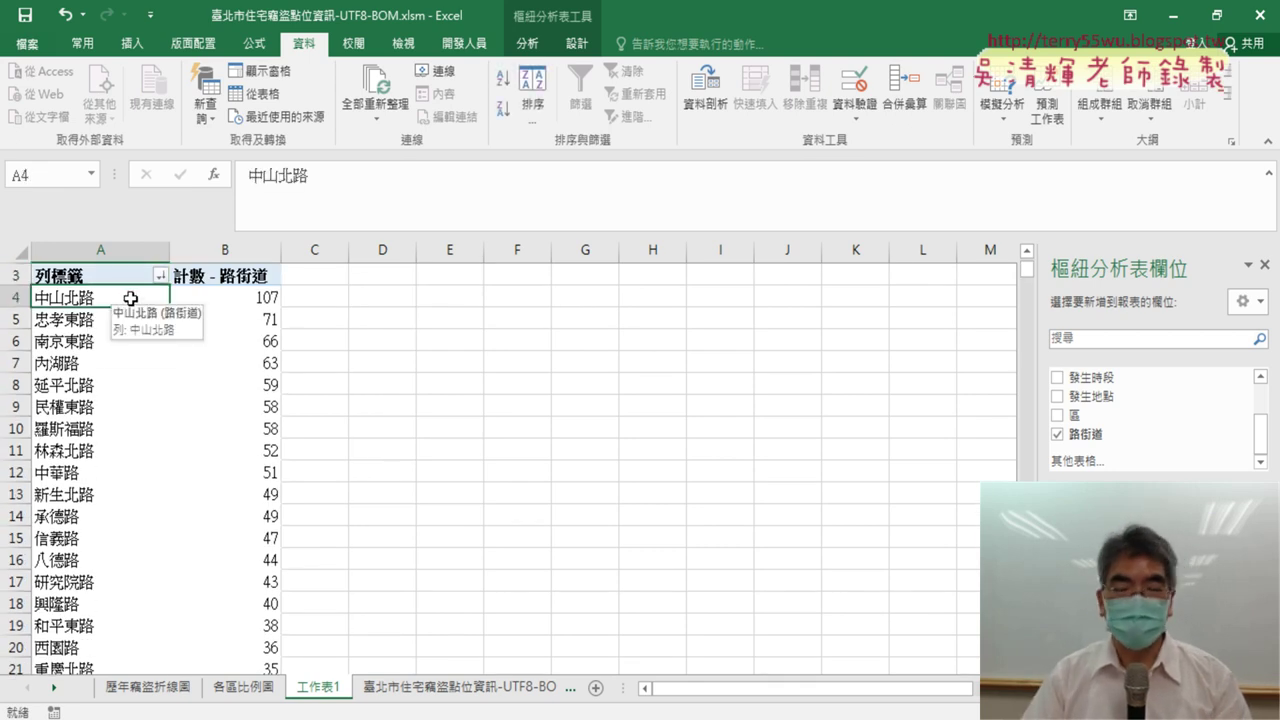
pyautogui.scroll(1, 205, 332)
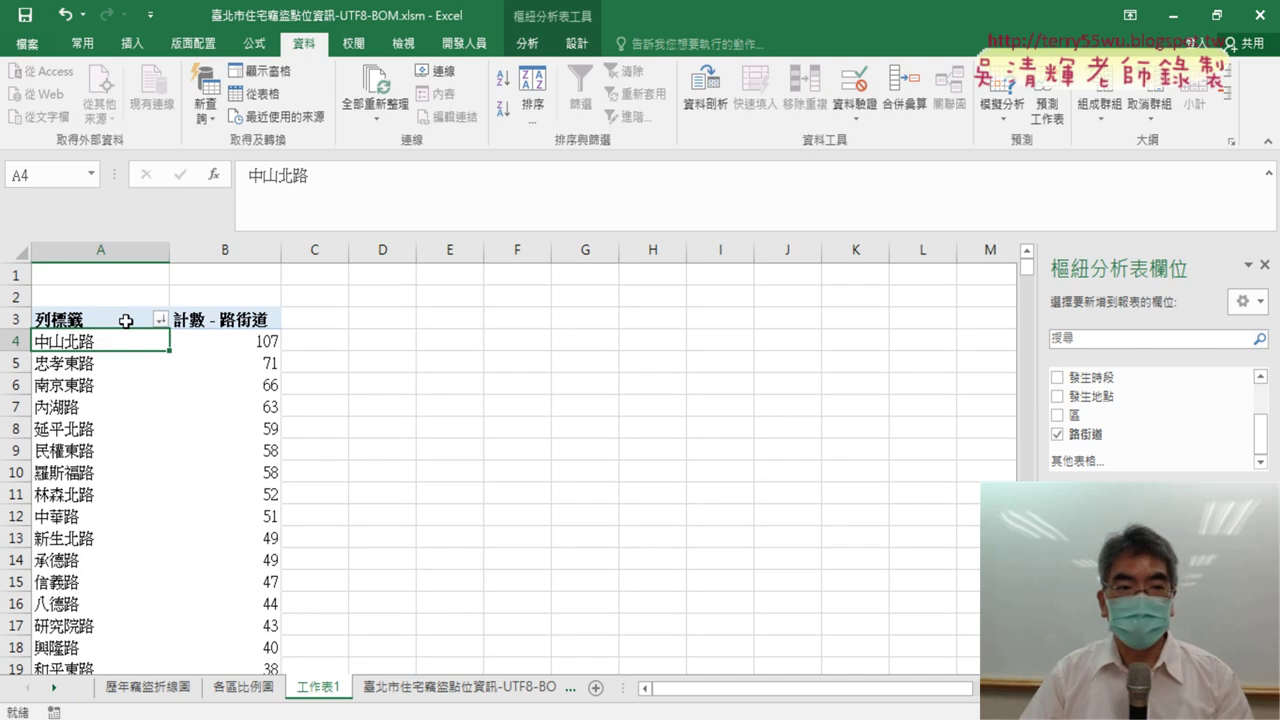
# Browse the 列標籤 filter menu's options, then close it.
pyautogui.click(162, 320)
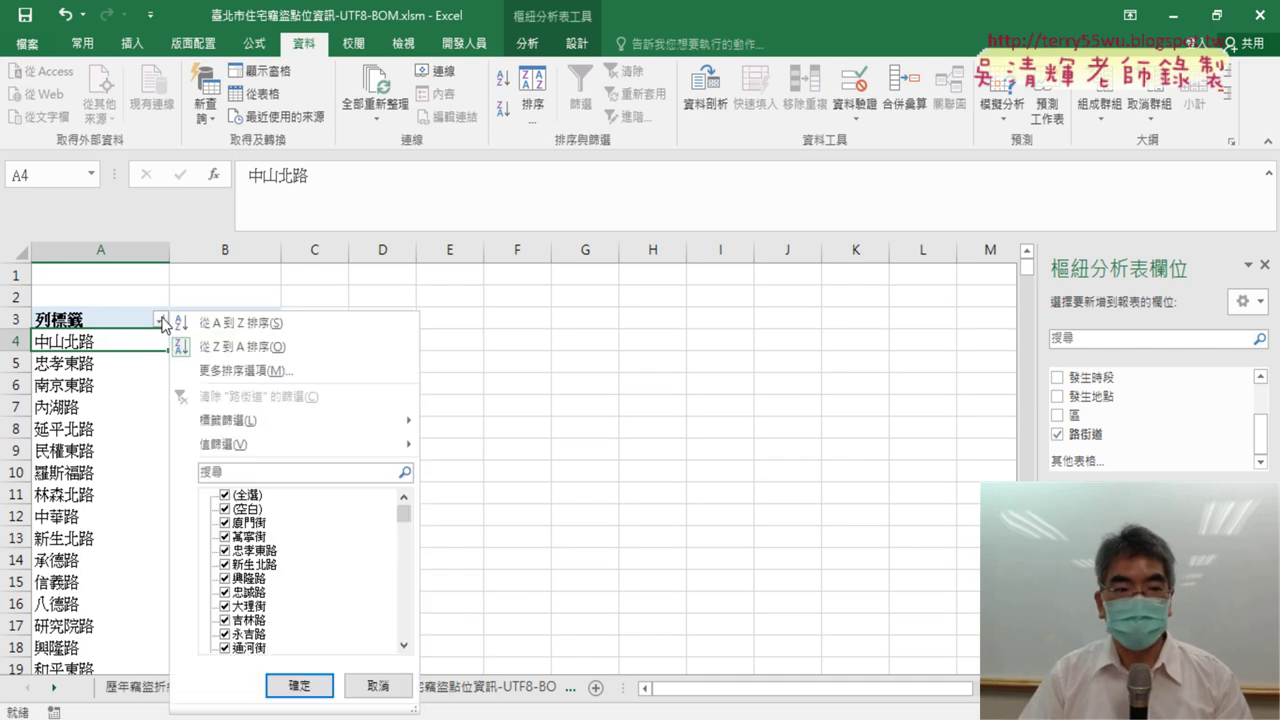
pyautogui.moveTo(255, 452)
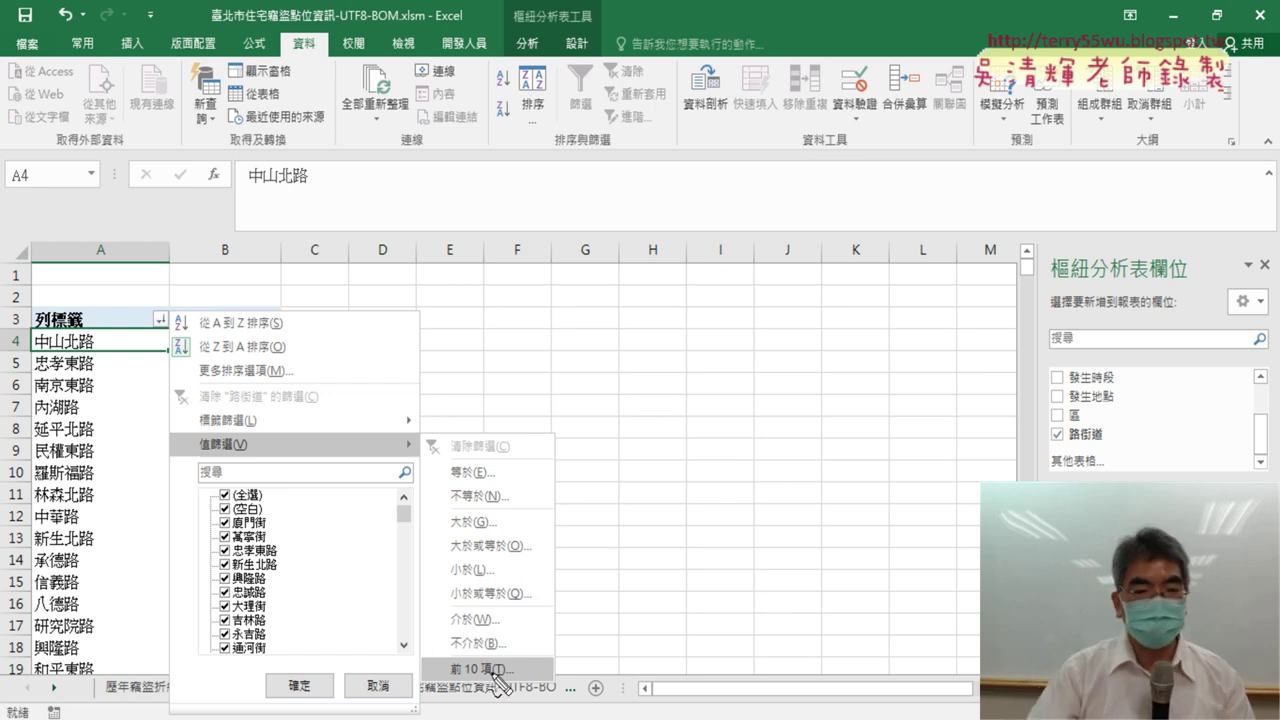
pyautogui.moveTo(205, 456)
pyautogui.mouseDown()
pyautogui.moveTo(254, 433)
pyautogui.moveTo(205, 460)
pyautogui.mouseUp()
pyautogui.moveTo(165, 340); pyautogui.dragTo(178, 343)
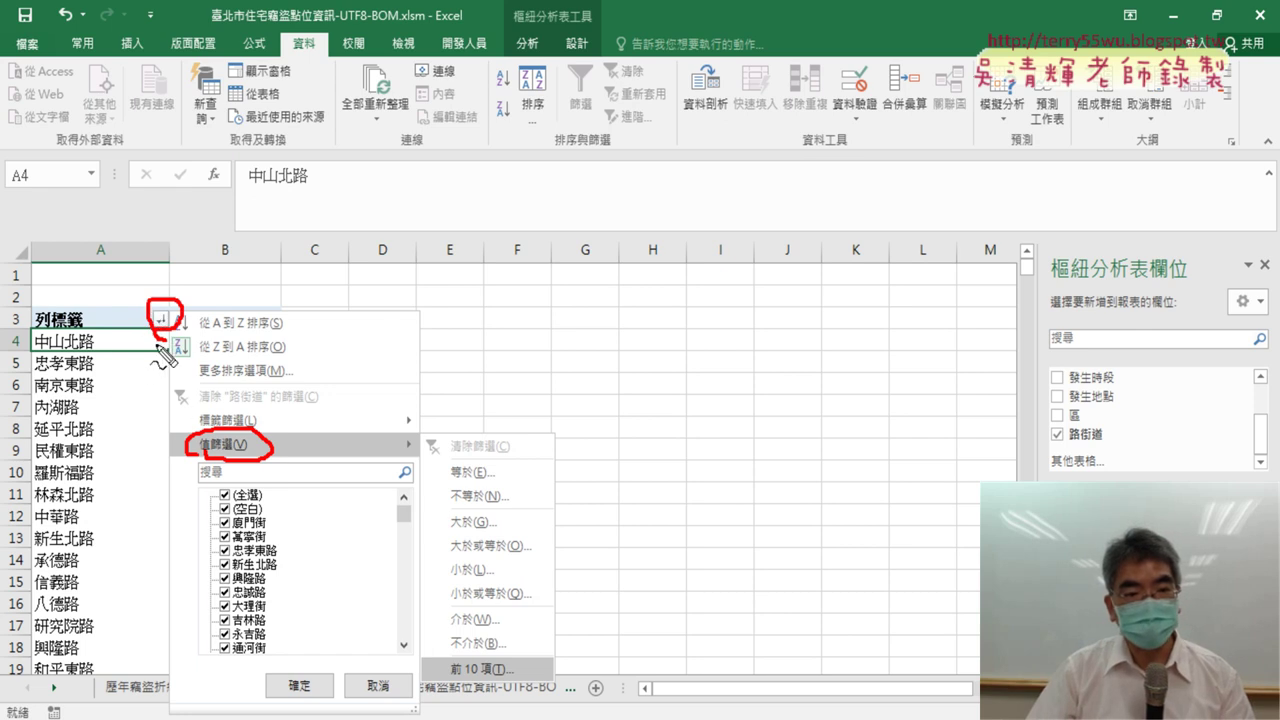
pyautogui.moveTo(158, 350)
pyautogui.mouseDown()
pyautogui.moveTo(352, 660)
pyautogui.moveTo(425, 658)
pyautogui.mouseUp()
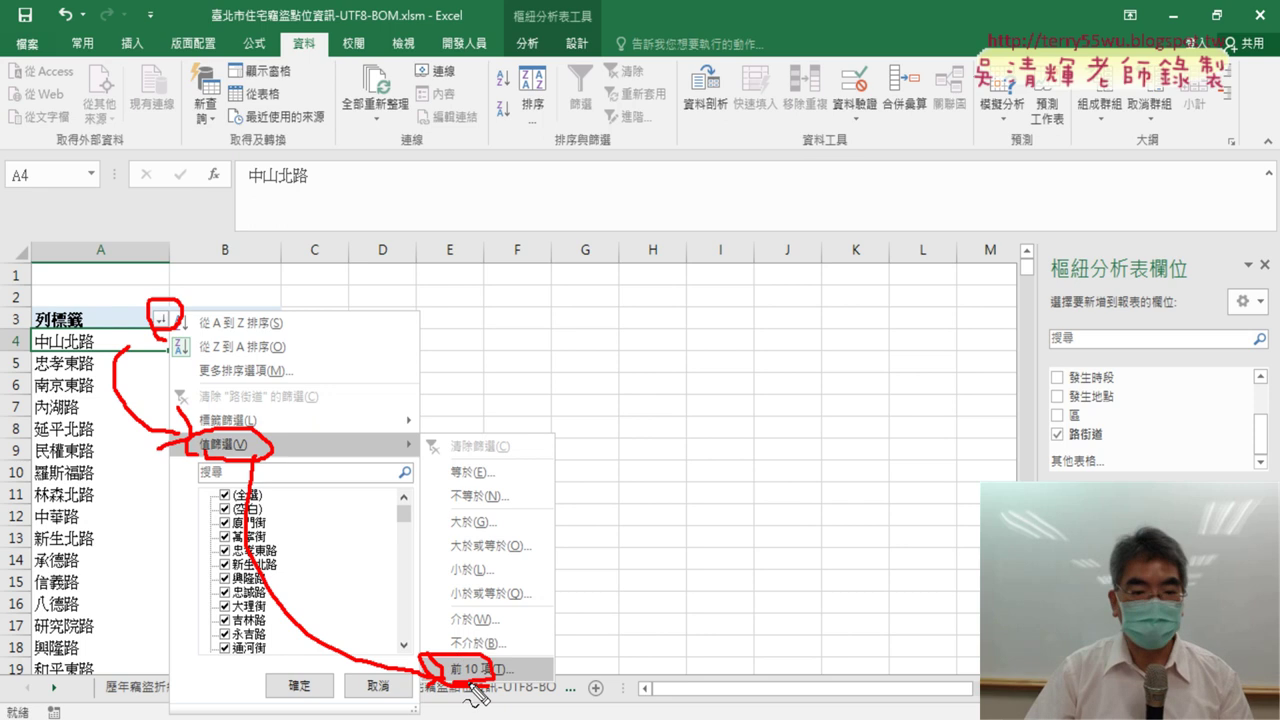
pyautogui.press('Escape')
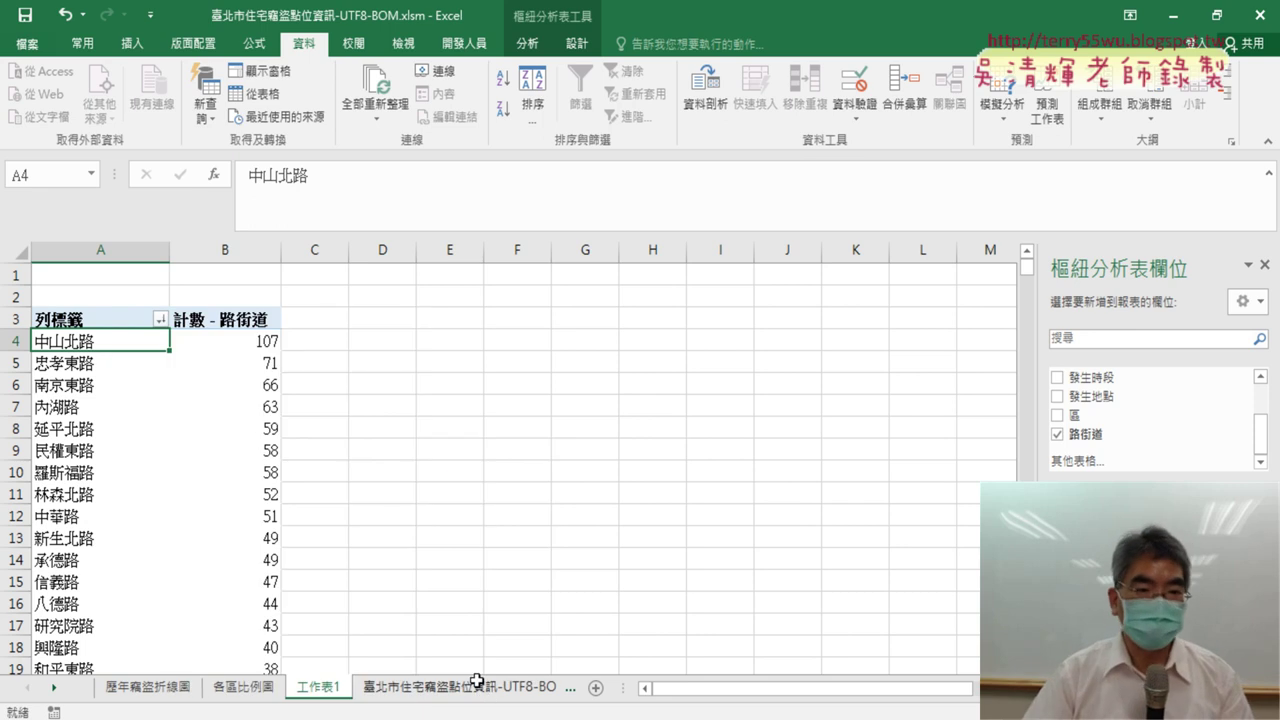
# Apply a 值篩選 前10項 filter: top 10 streets by 計數 - 路街道.
pyautogui.click(163, 318)
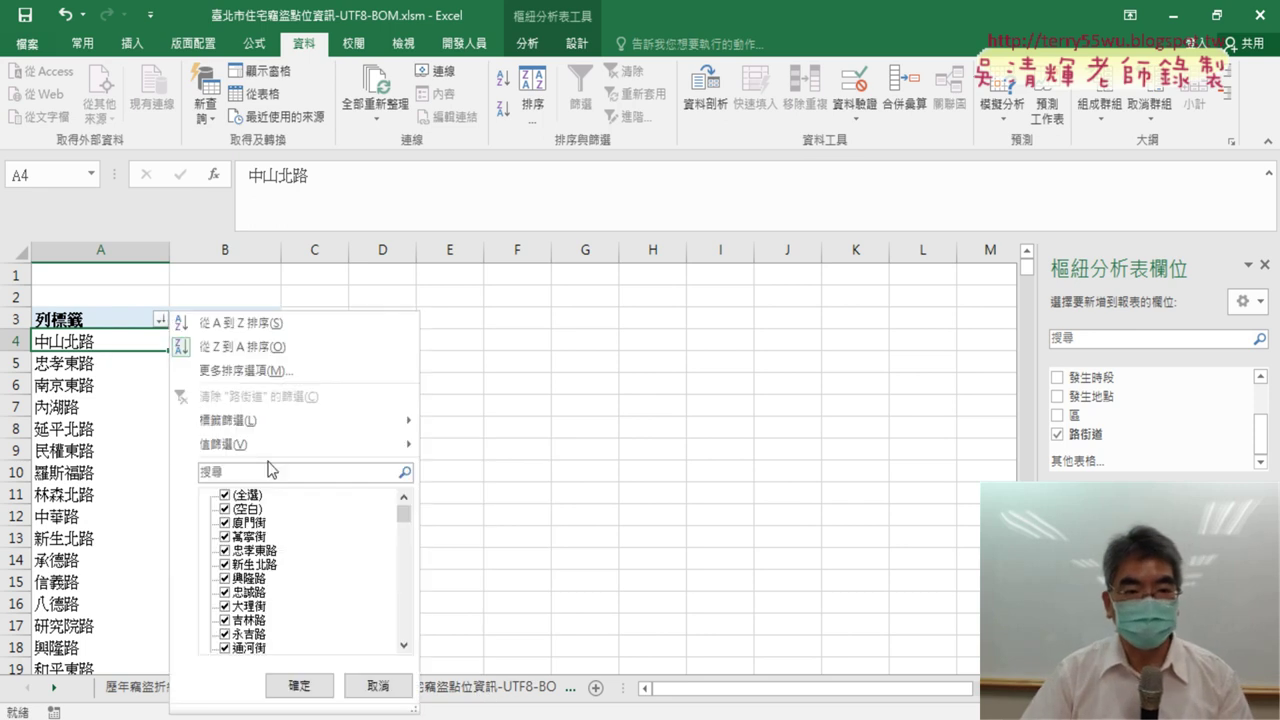
pyautogui.moveTo(383, 441)
pyautogui.click(496, 669)
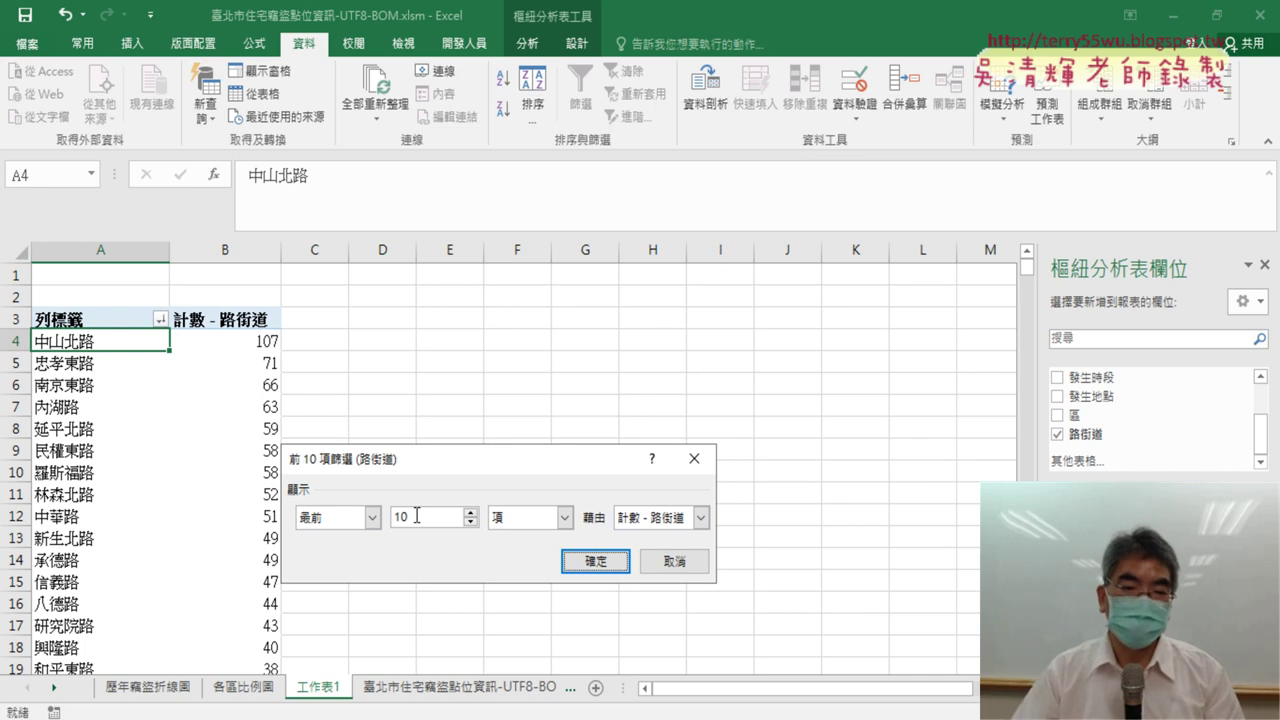
pyautogui.click(604, 568)
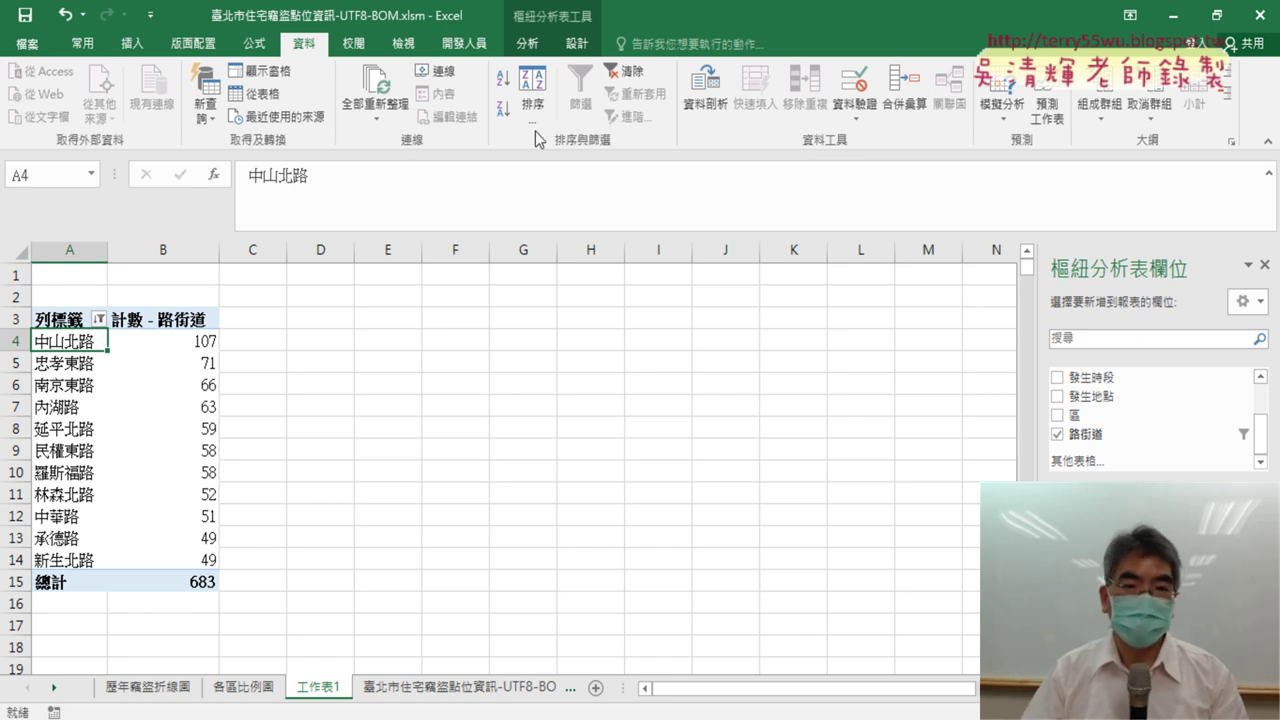
# Insert a Clustered Column PivotChart from the top-10 street pivot table.
pyautogui.click(526, 43)
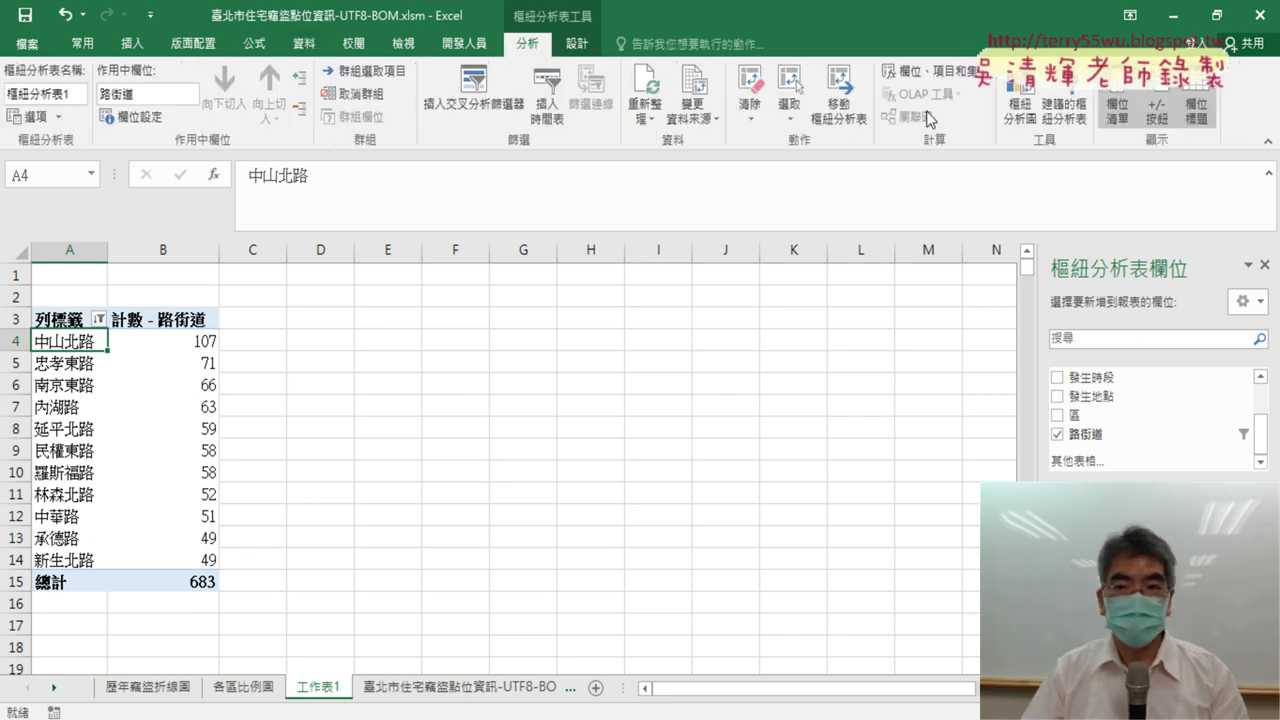
pyautogui.click(1018, 121)
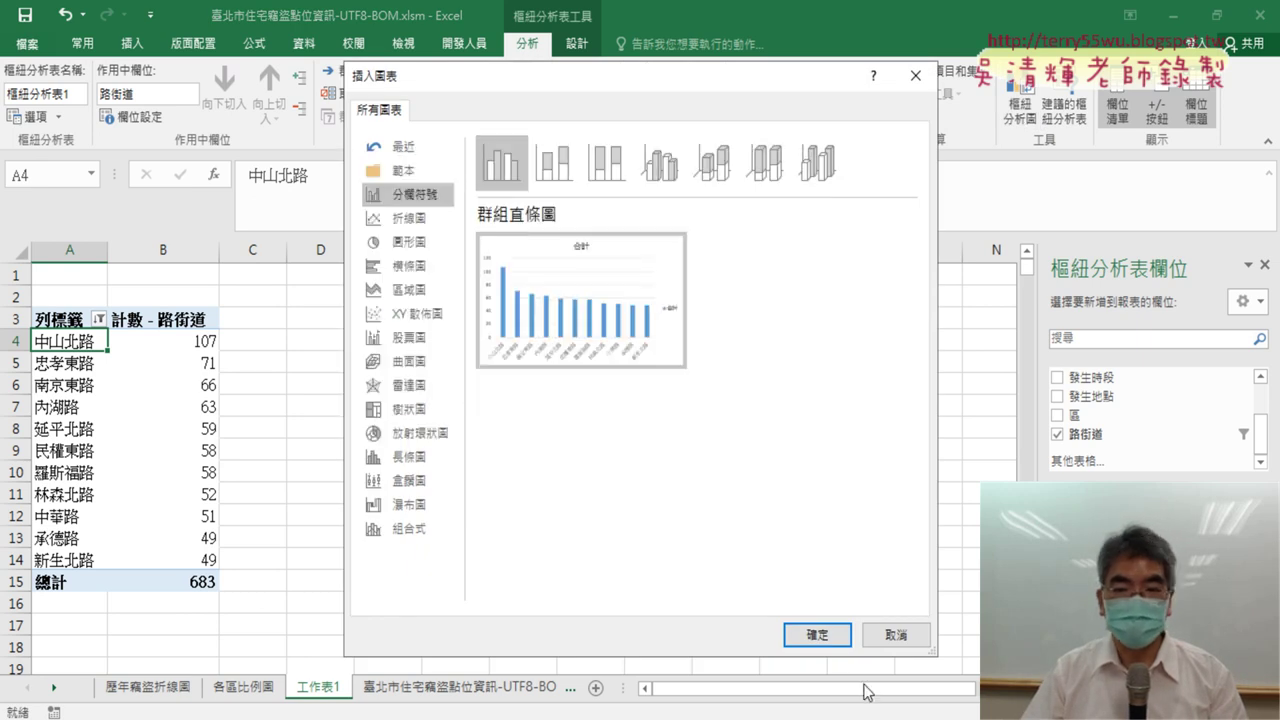
pyautogui.click(818, 635)
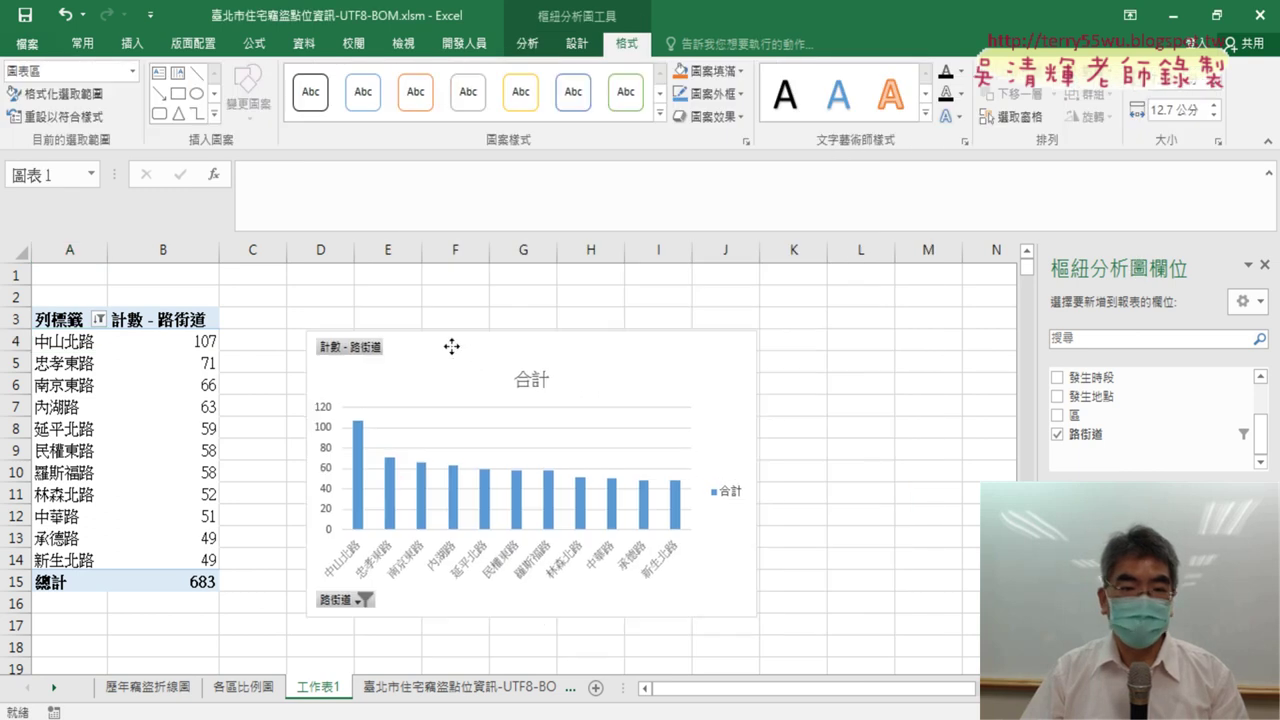
# Move the chart beside the pivot table and enlarge it wider and taller.
pyautogui.moveTo(452, 346); pyautogui.dragTo(435, 305)
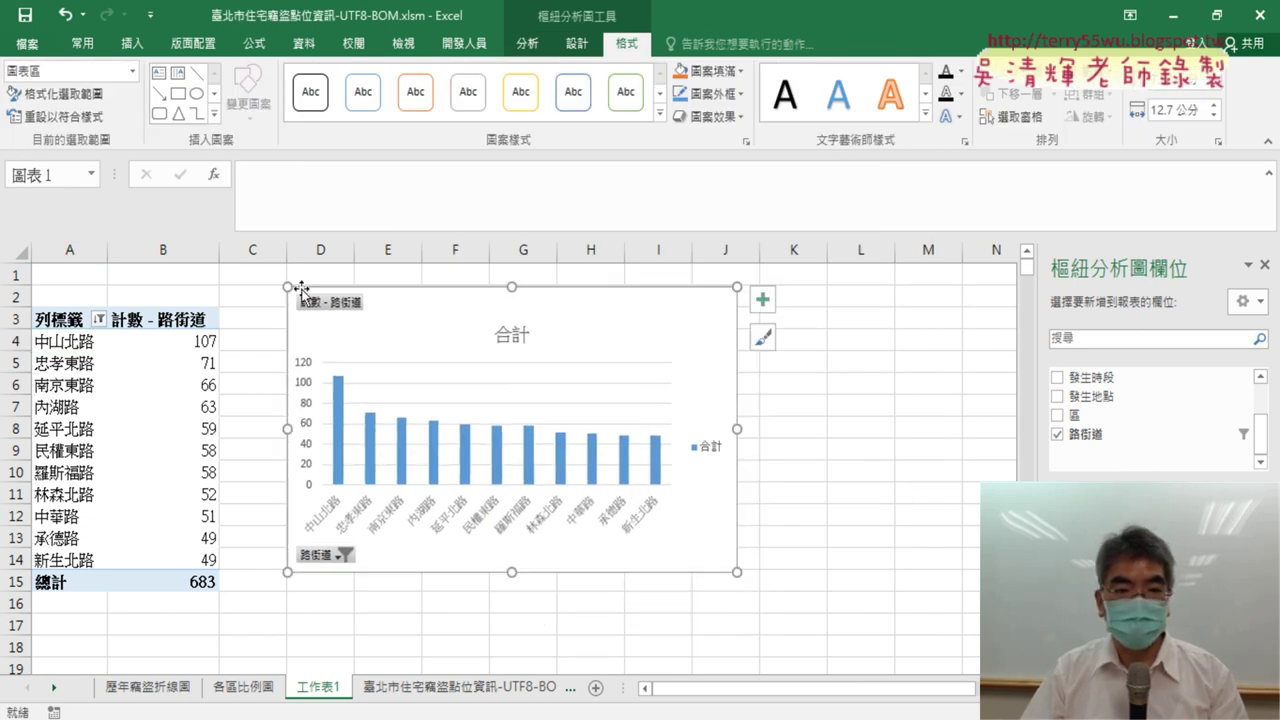
pyautogui.moveTo(737, 571); pyautogui.dragTo(962, 597)
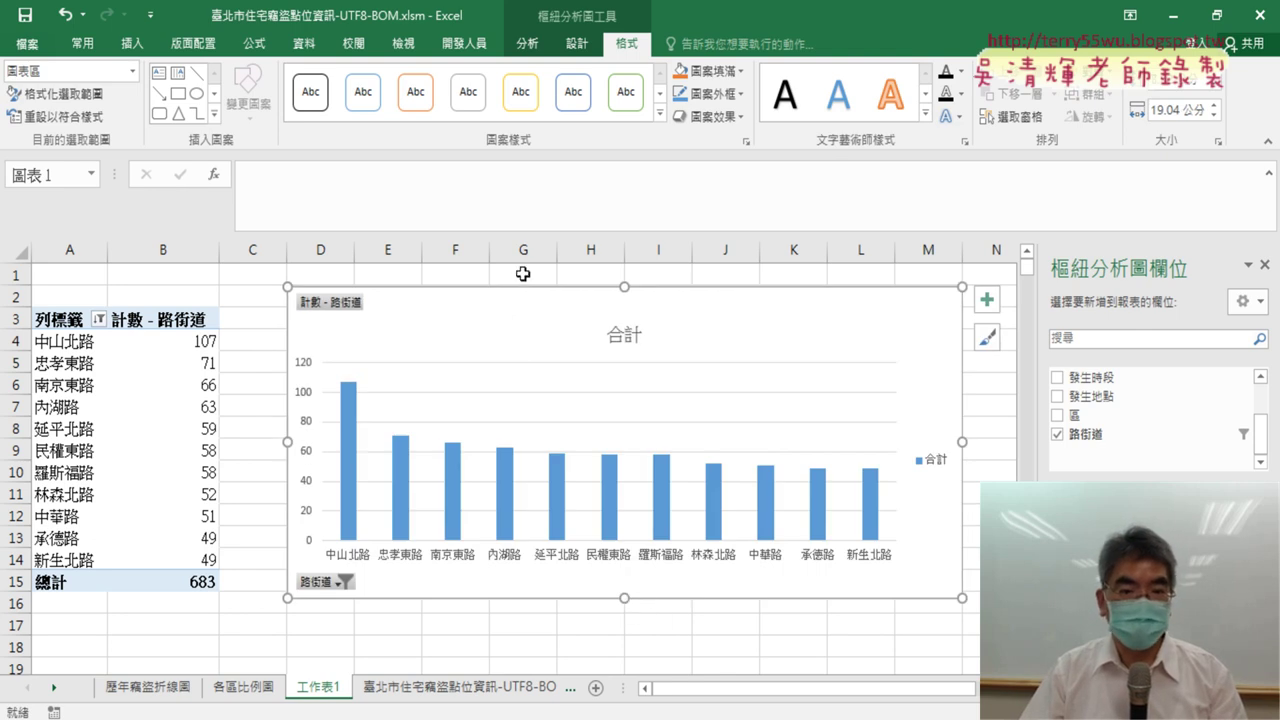
pyautogui.moveTo(623, 598); pyautogui.dragTo(626, 635)
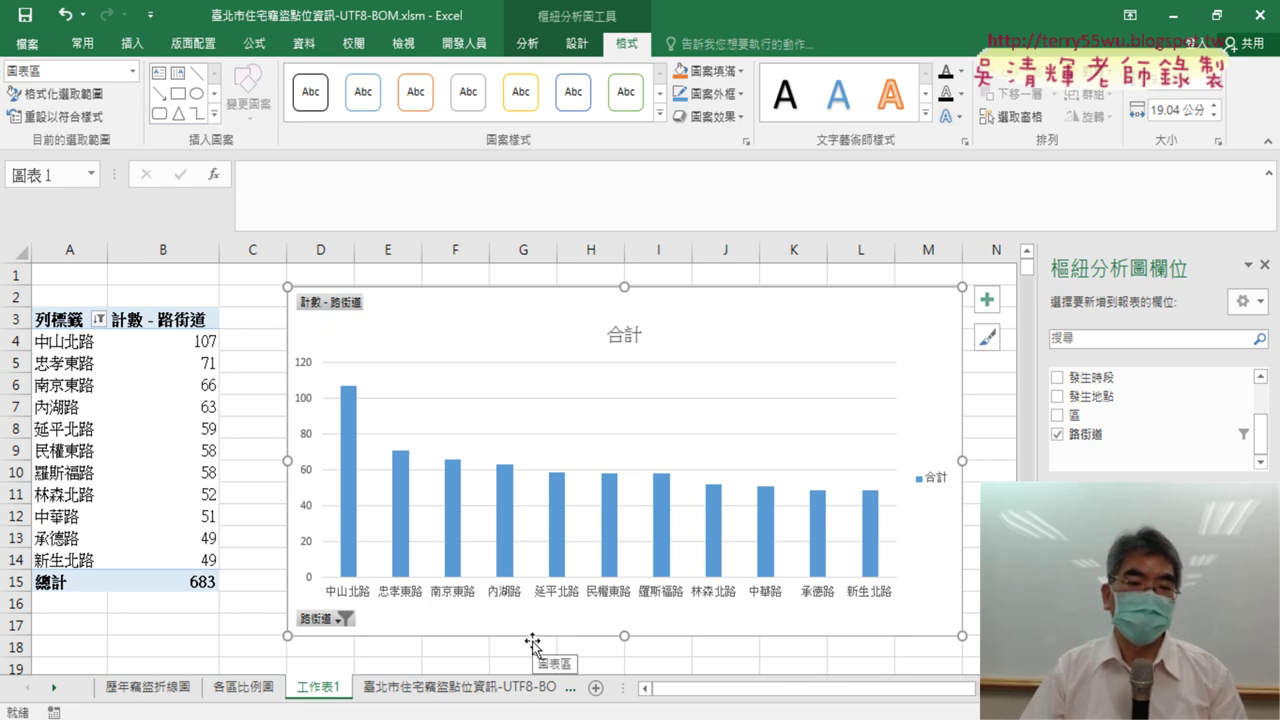
# Replace the chart title 合計 with the text 路街道前十名直條圖.
pyautogui.click(615, 340)
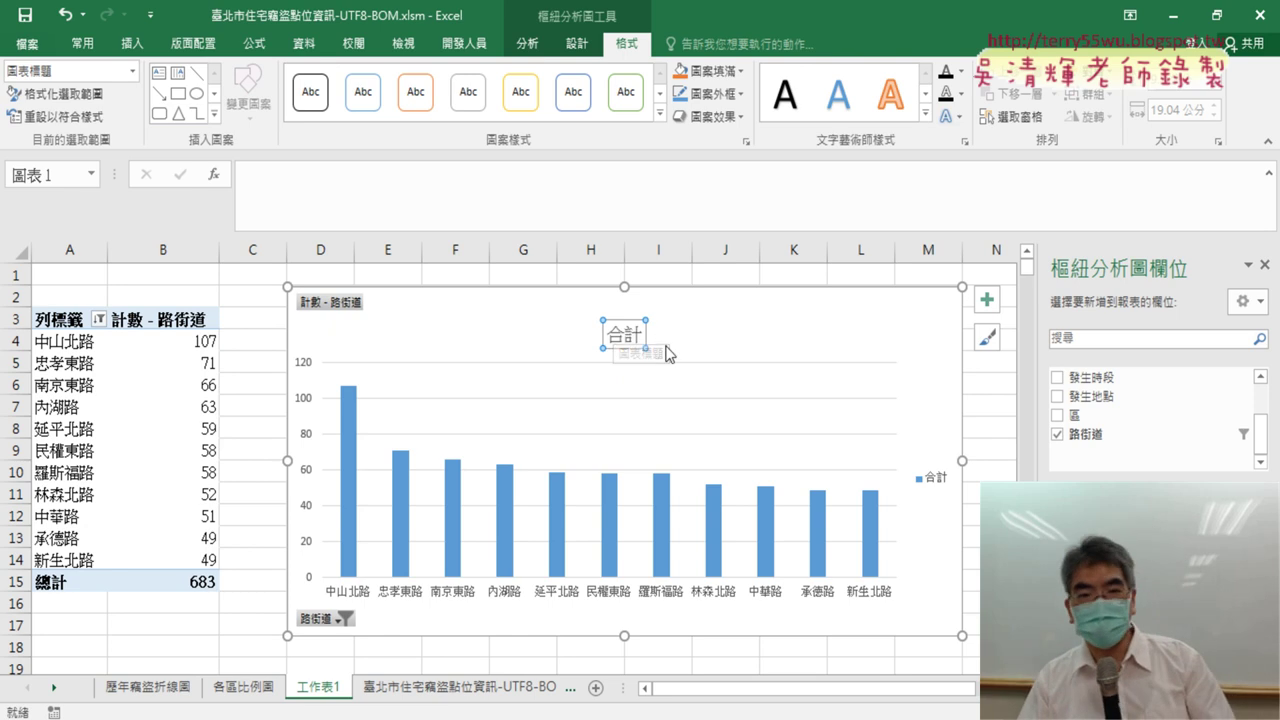
pyautogui.doubleClick(614, 334)
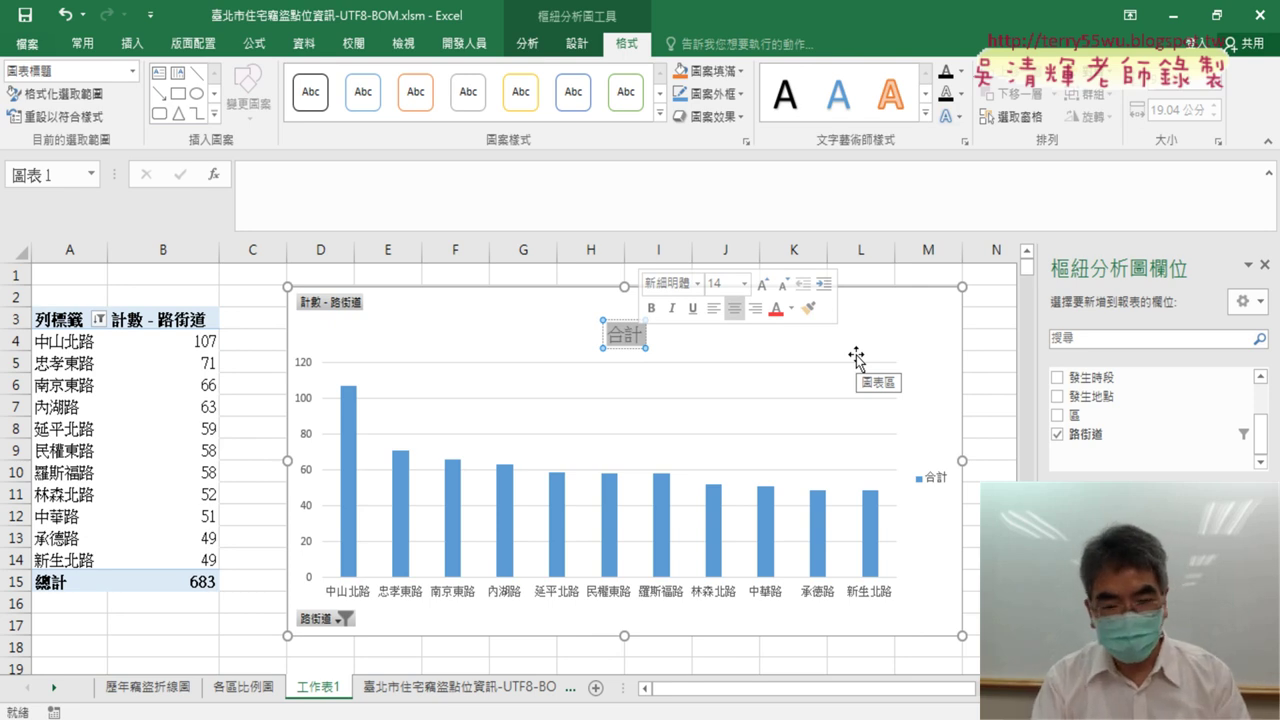
pyautogui.write('ㄌ路街道ㄑㄧㄢ')
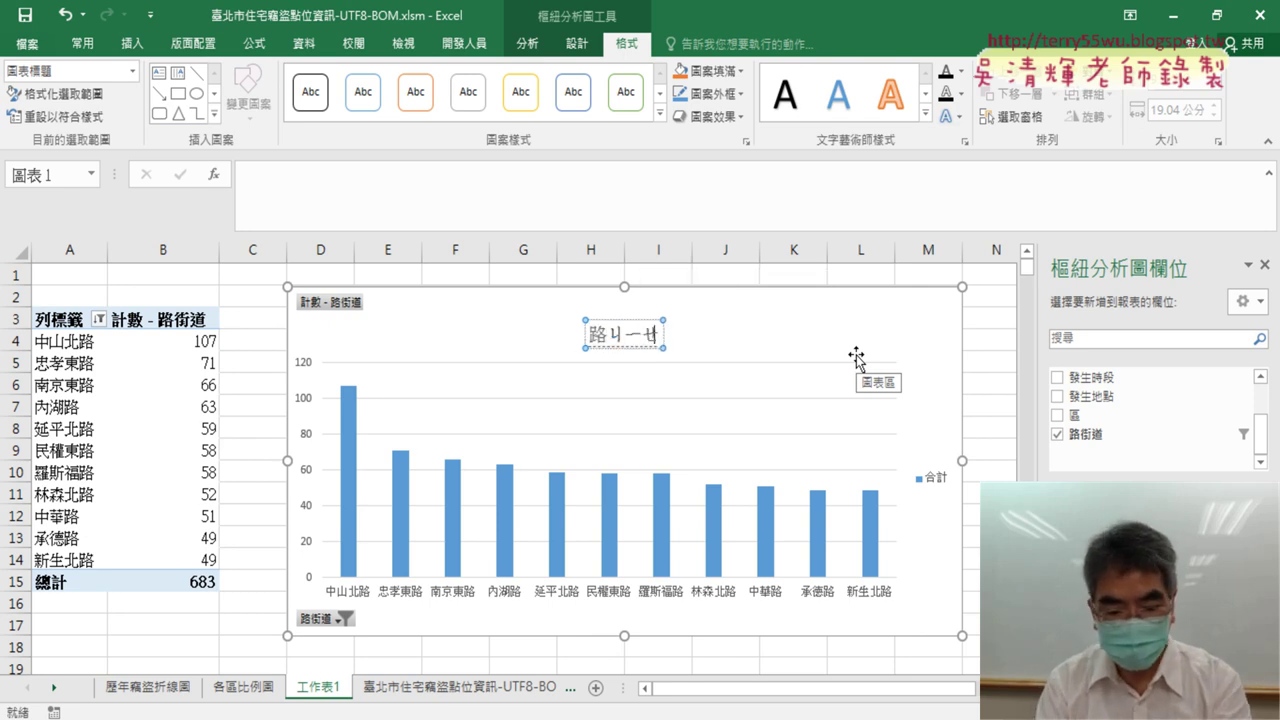
pyautogui.write('ˊ')
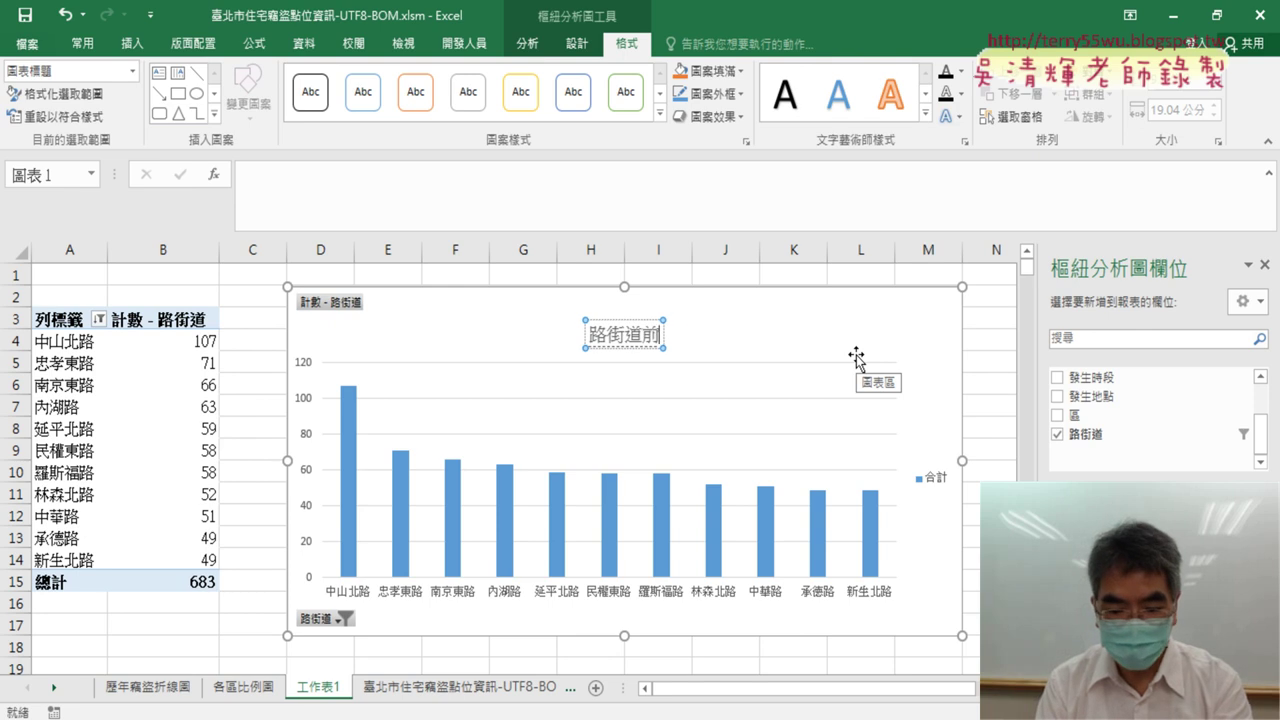
pyautogui.write('ㄕˊㄇㄧㄥˊ')
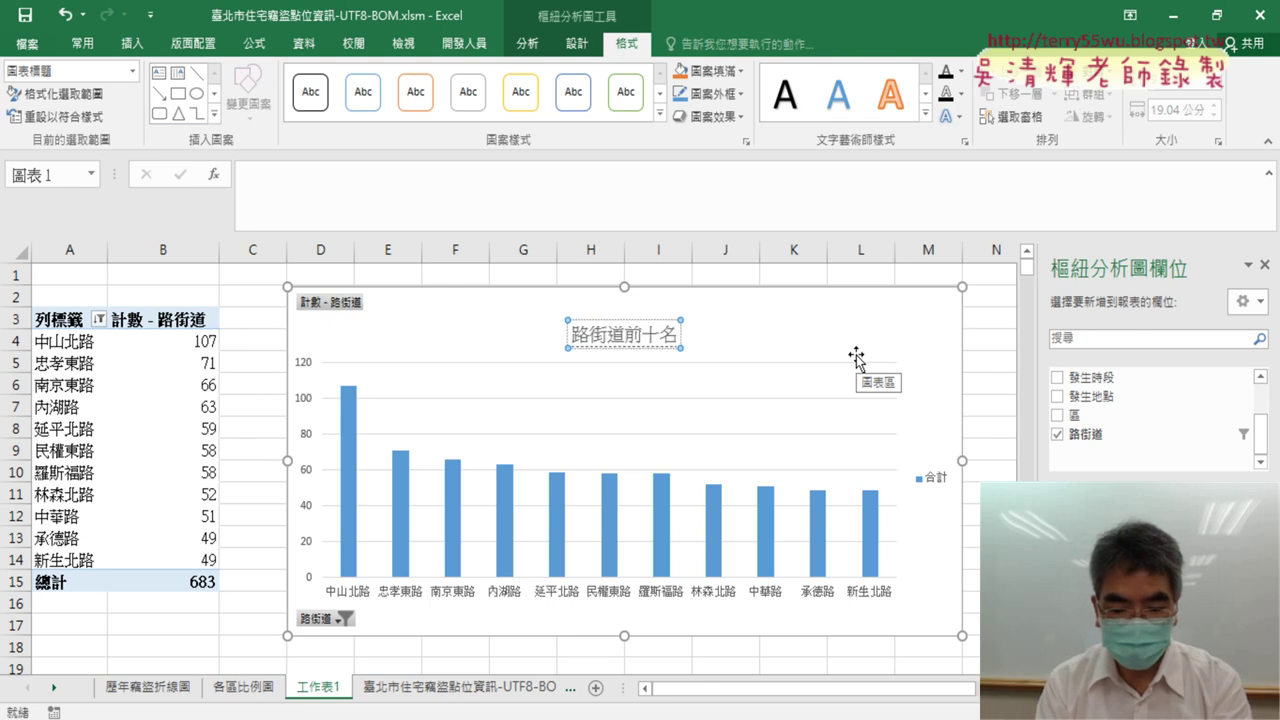
pyautogui.write('ㄓˊㄊㄧㄠˊ')
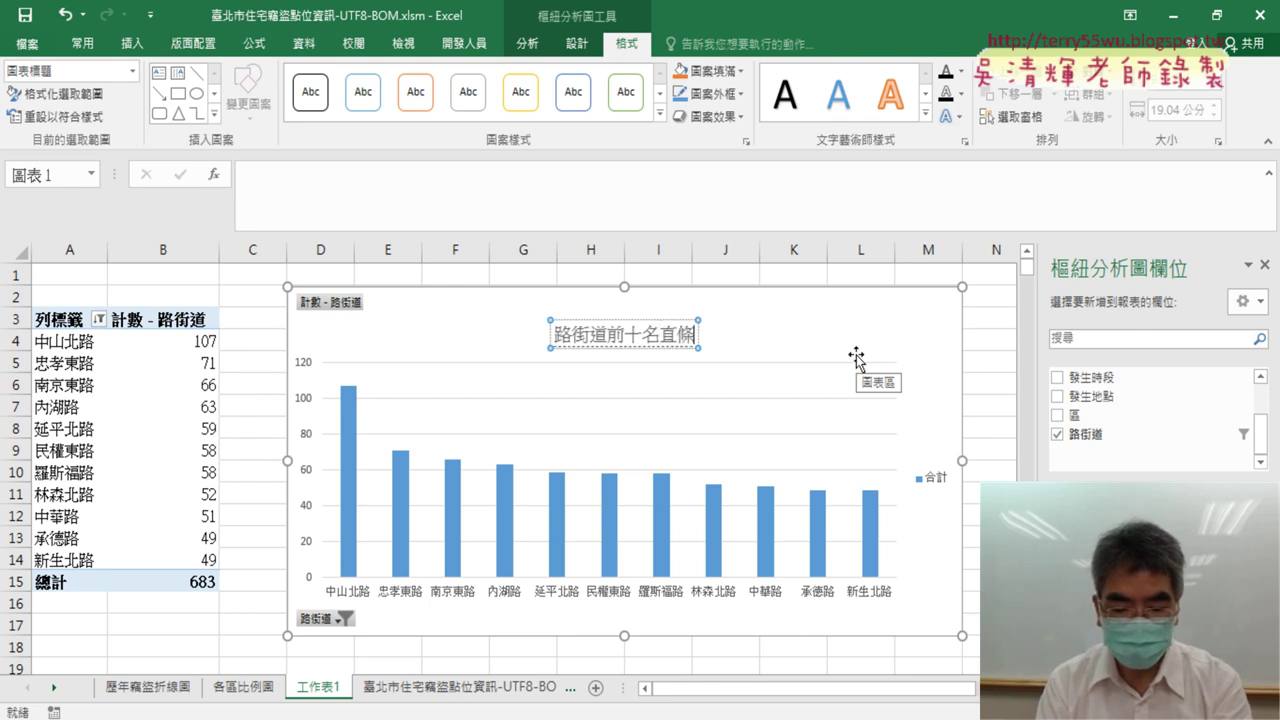
pyautogui.write('ㄊㄨˊ')
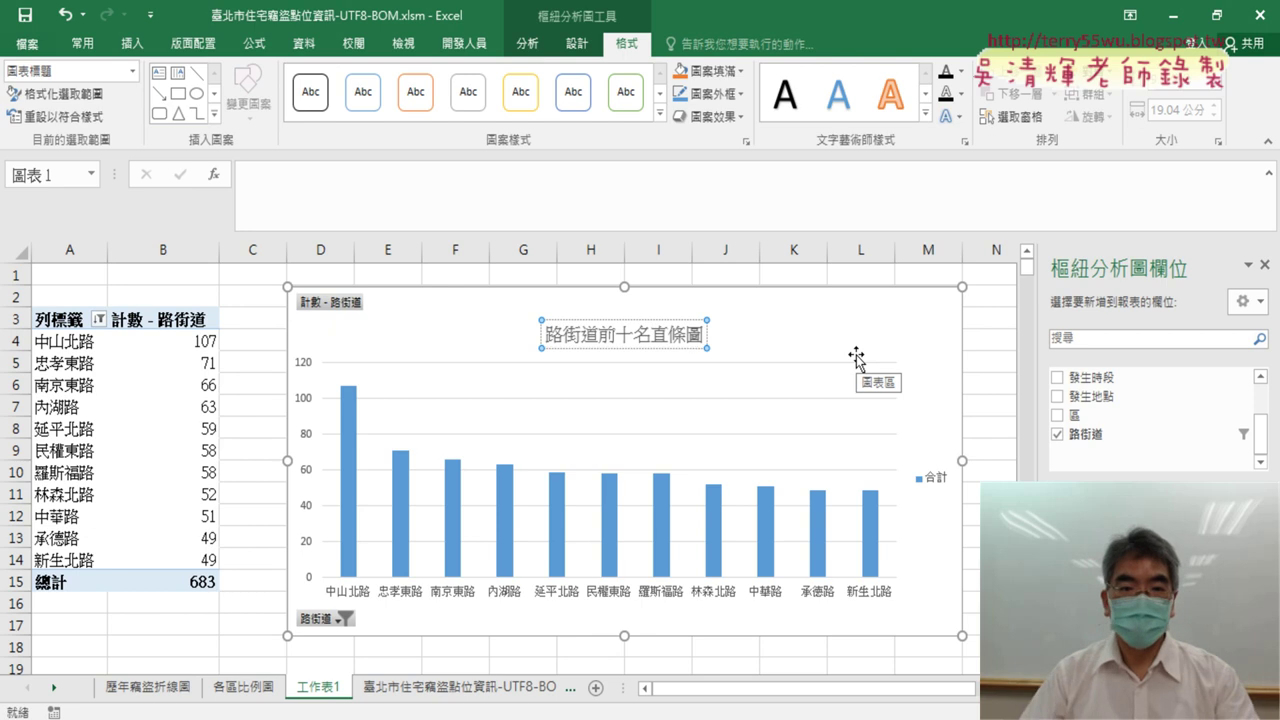
pyautogui.click(620, 321)
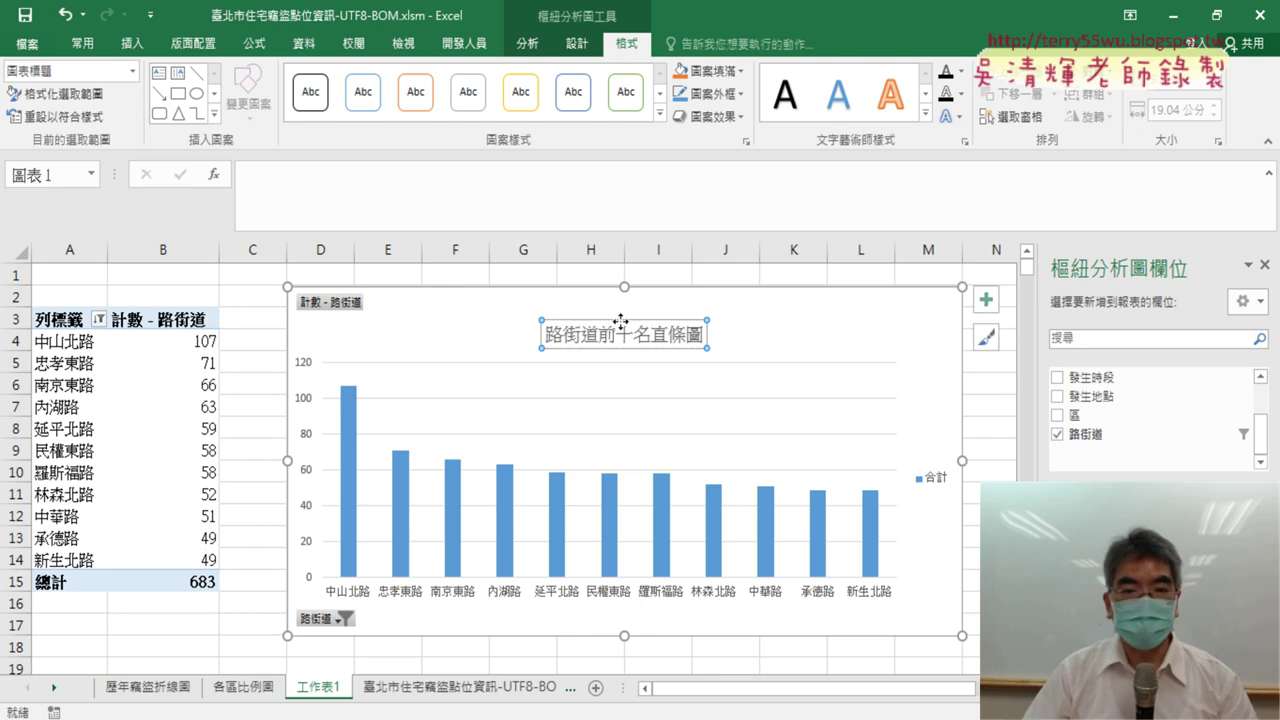
# Format the chart title 路街道前十名直條圖 red, bold, font size 20, then select its text.
pyautogui.click(76, 46)
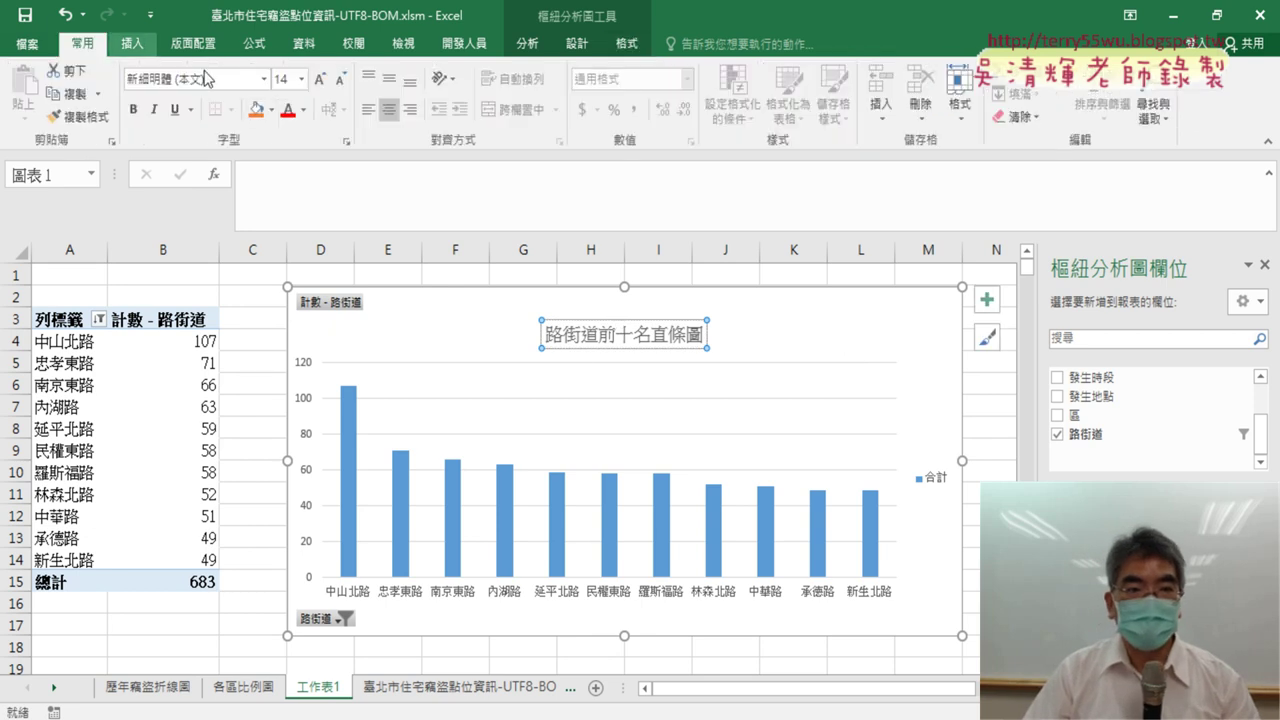
pyautogui.click(287, 109)
pyautogui.click(301, 79)
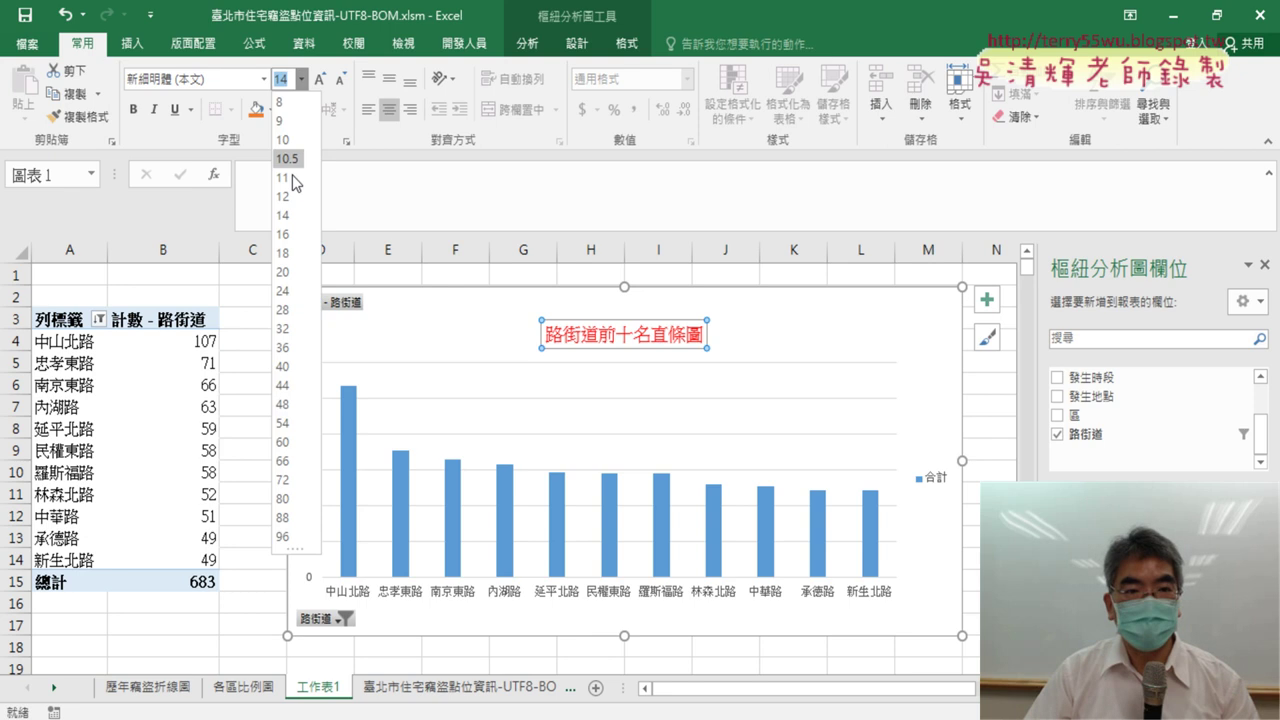
pyautogui.click(285, 272)
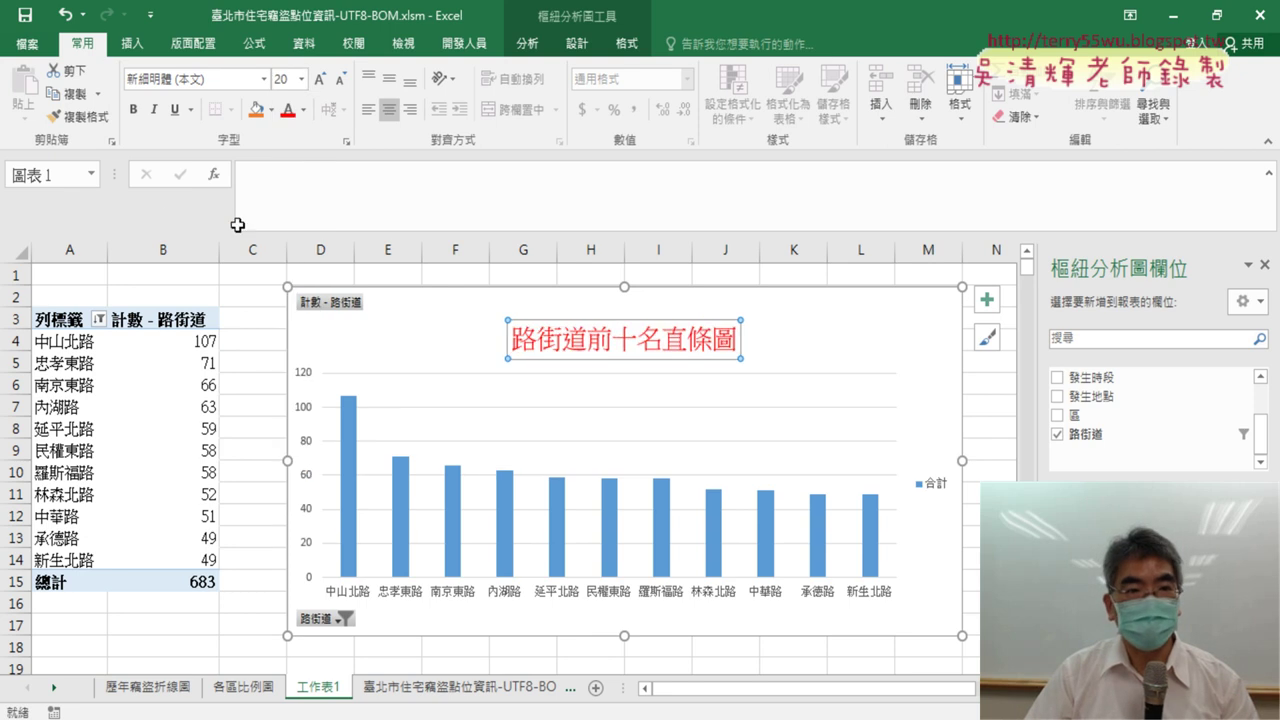
pyautogui.click(133, 109)
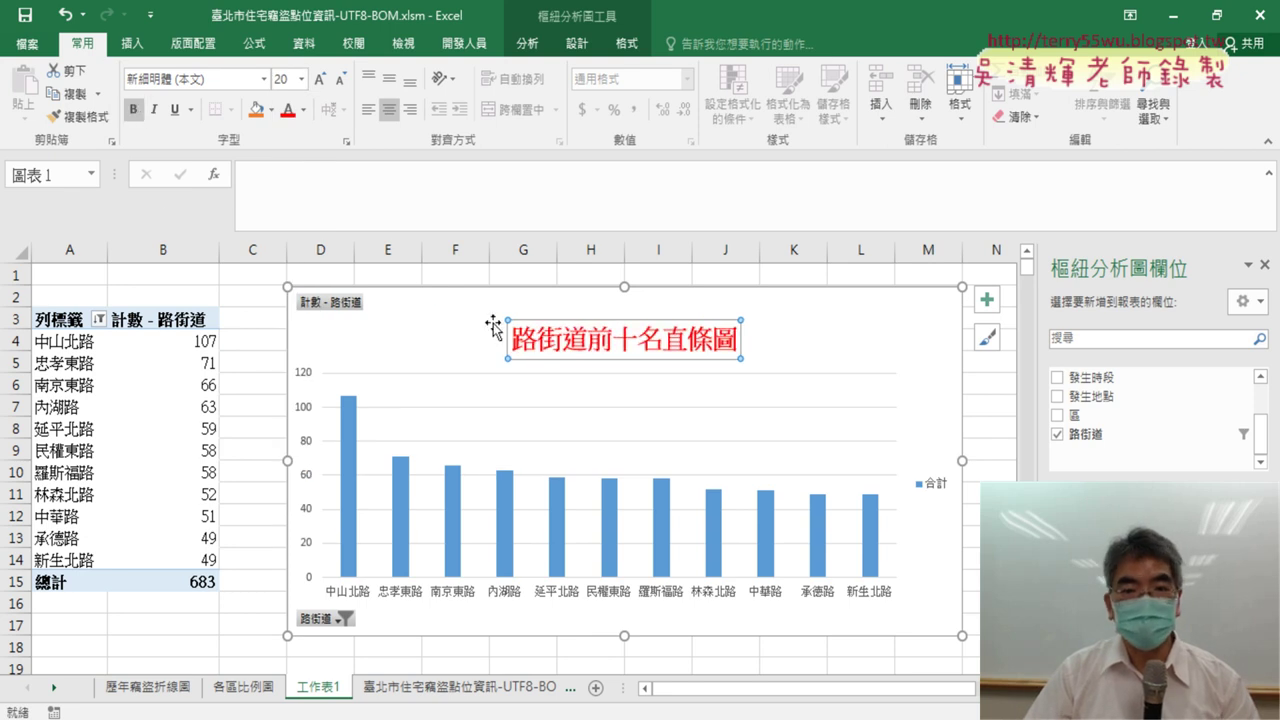
pyautogui.moveTo(512, 340); pyautogui.dragTo(742, 340)
pyautogui.hotkey('ctrl', 'c')
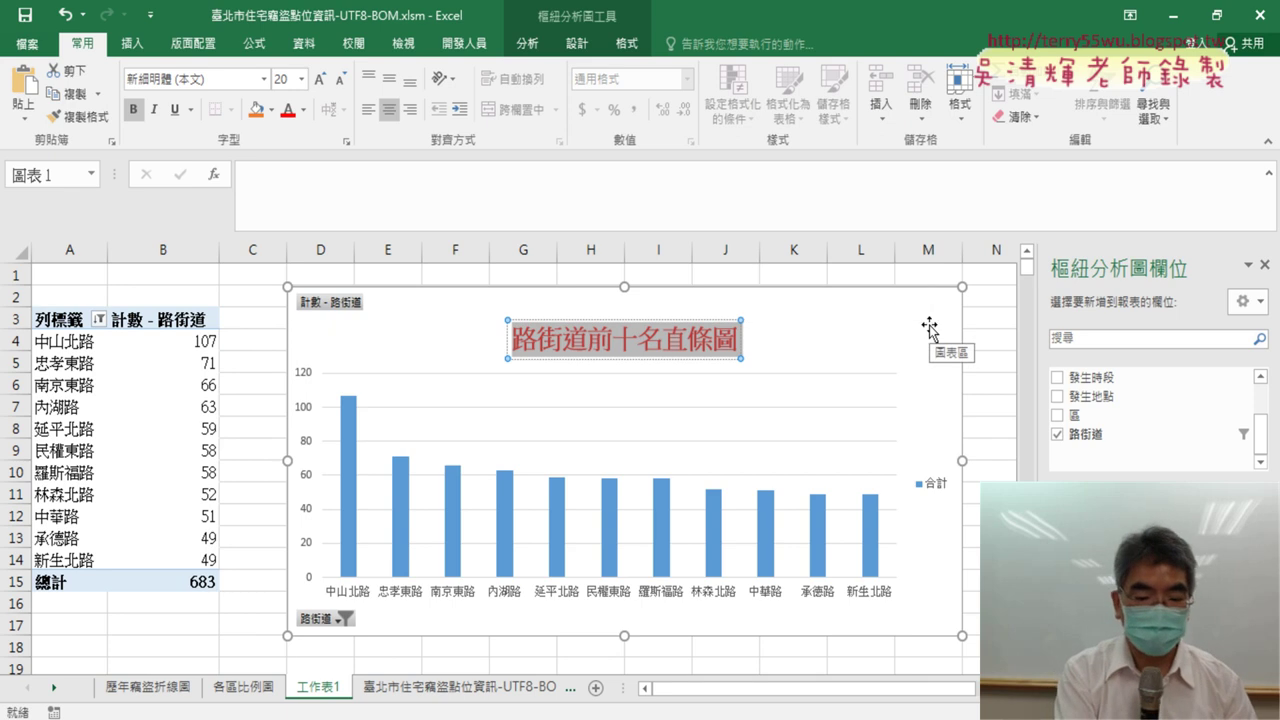
# Rename sheet 工作表1 to 路街道前十名直條圖 by pasting the chart title, then deselect the chart.
pyautogui.doubleClick(323, 690)
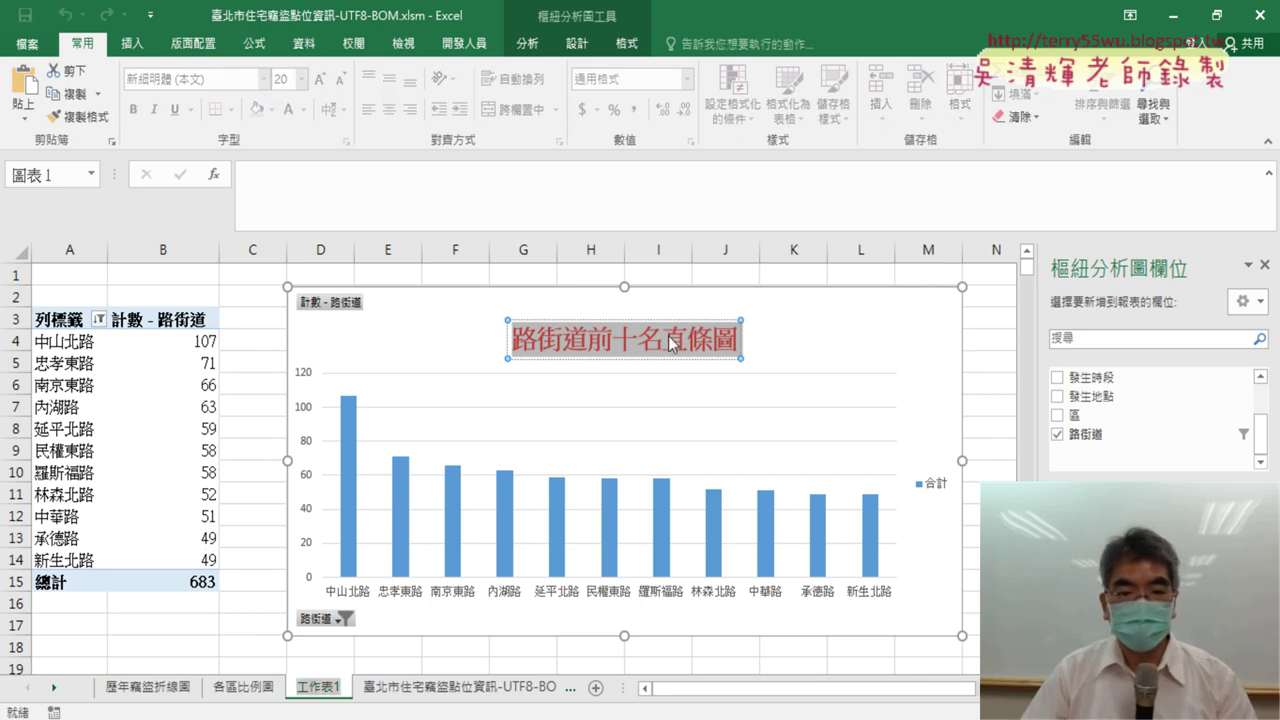
pyautogui.hotkey('ctrl', 'v')
pyautogui.press('Return')
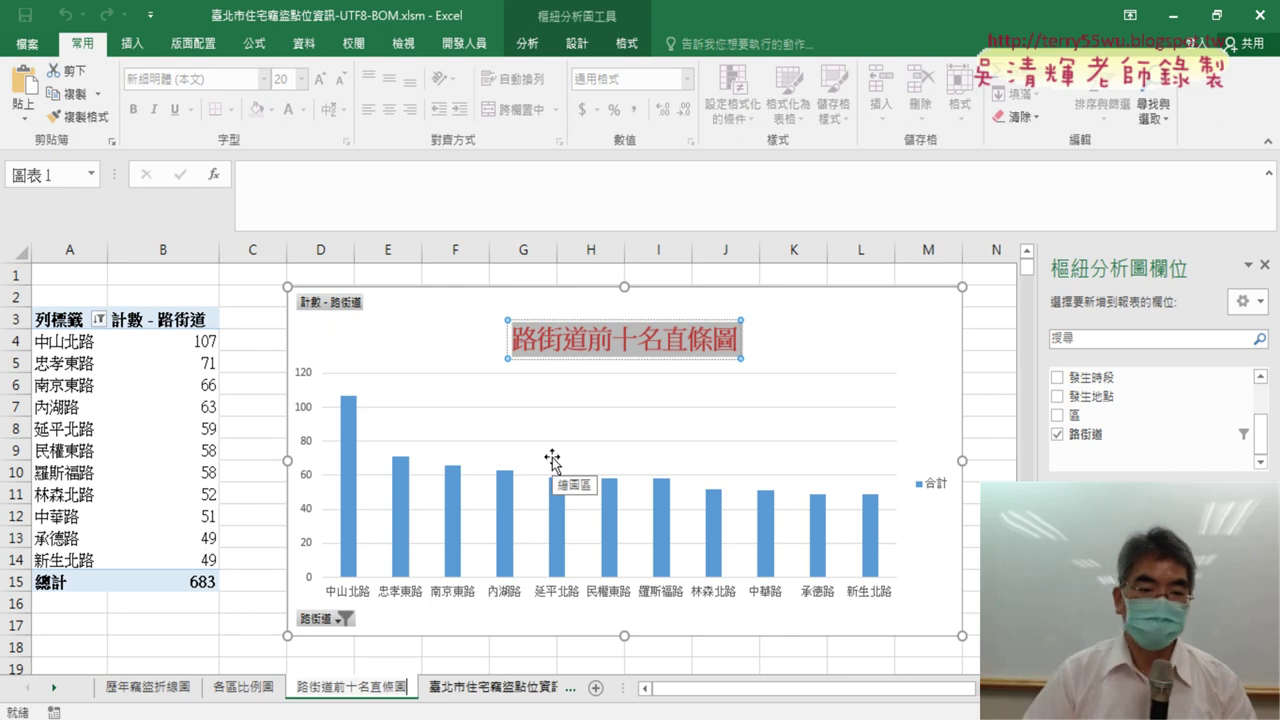
pyautogui.click(206, 650)
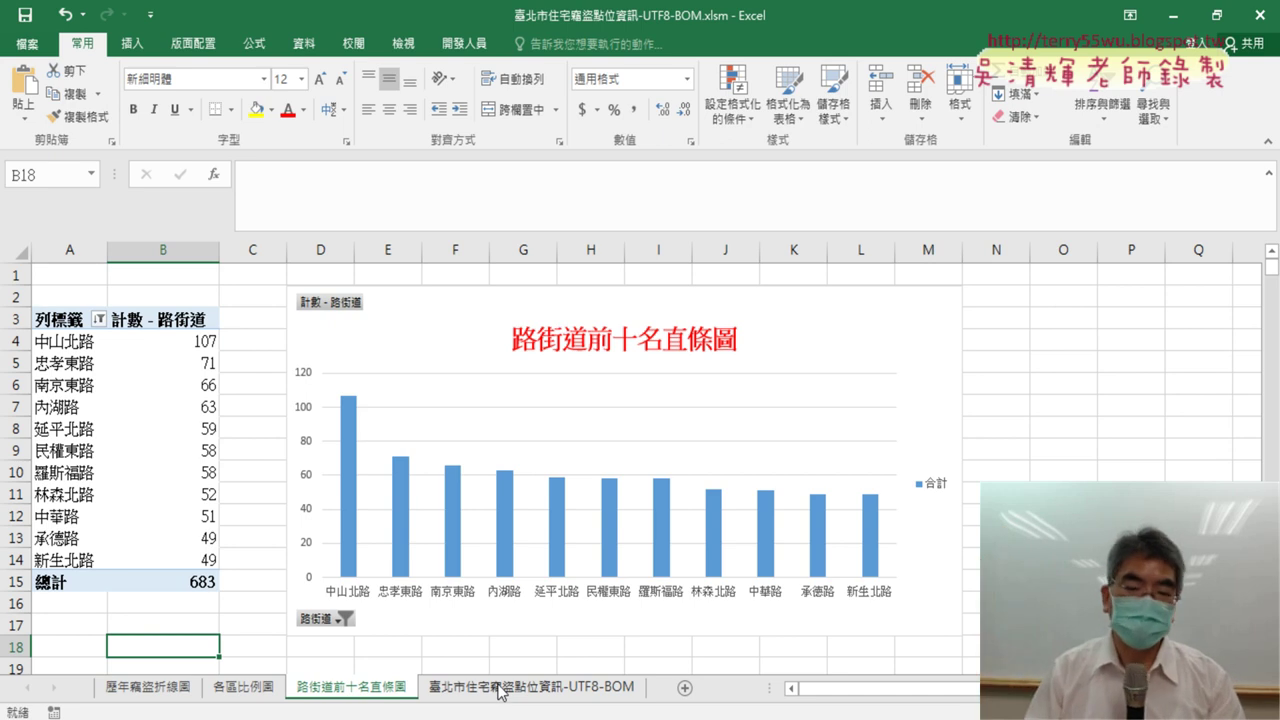
# Highlight the year, district and street columns on the raw theft data sheet, then view 歷年竊盜折線圖.
pyautogui.click(583, 690)
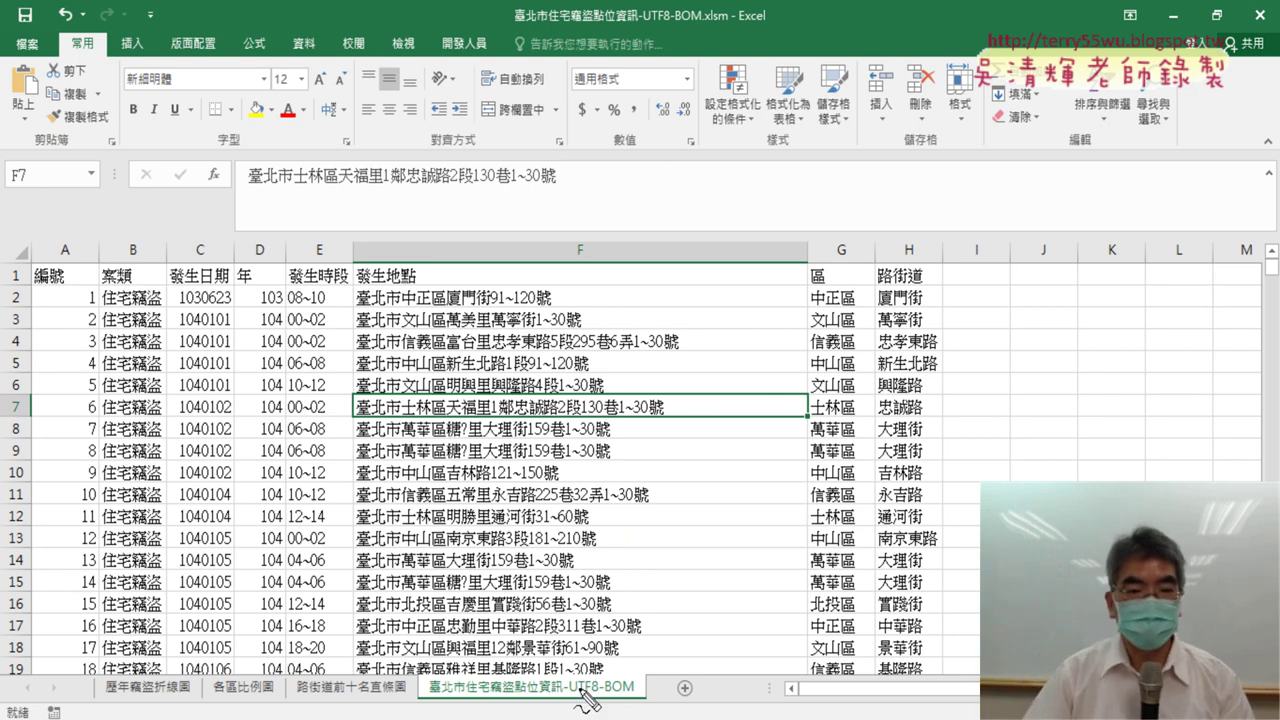
pyautogui.moveTo(255, 560); pyautogui.dragTo(248, 556)
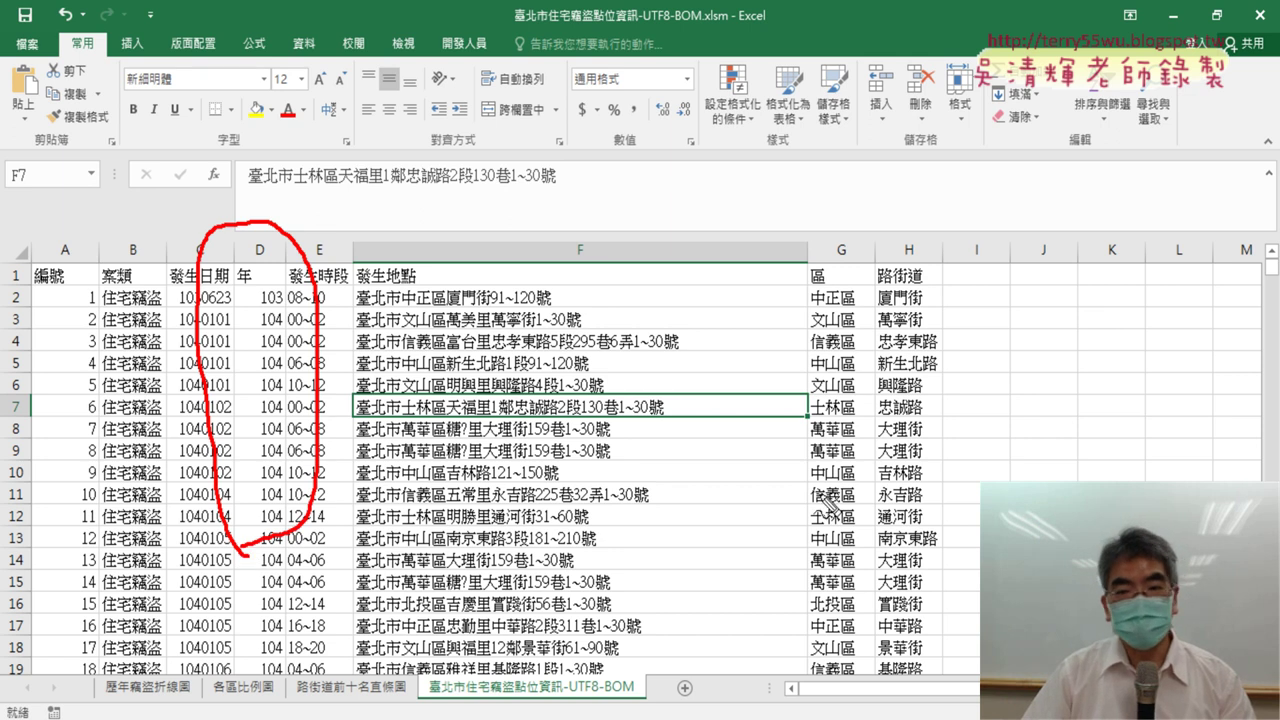
pyautogui.moveTo(805, 535)
pyautogui.mouseDown()
pyautogui.moveTo(870, 252)
pyautogui.moveTo(825, 520)
pyautogui.mouseUp()
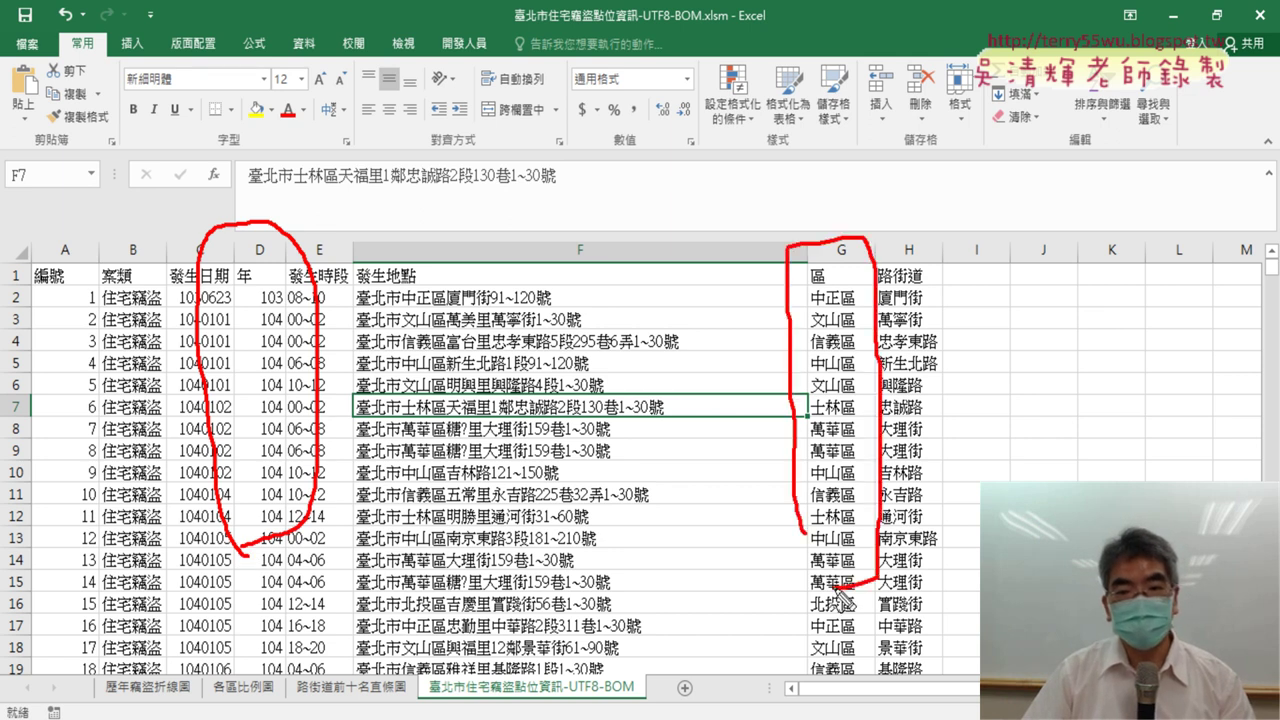
pyautogui.moveTo(880, 570)
pyautogui.mouseDown()
pyautogui.moveTo(964, 592)
pyautogui.moveTo(893, 533)
pyautogui.mouseUp()
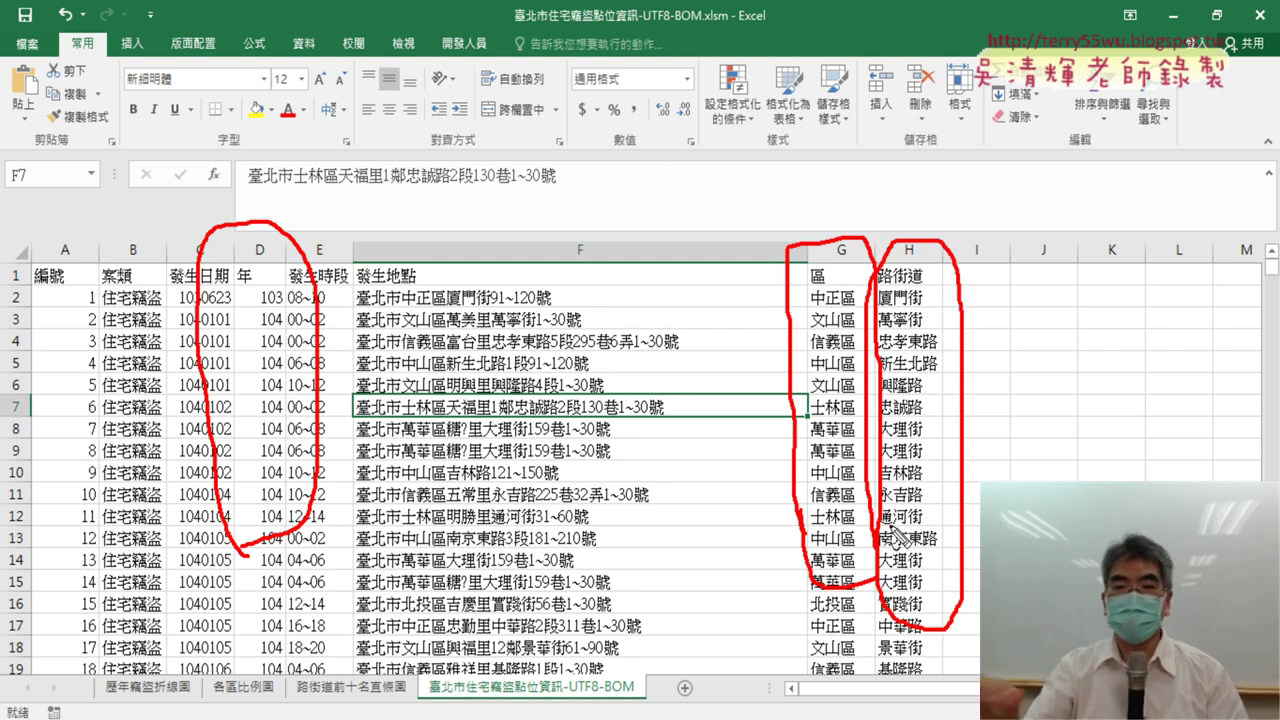
pyautogui.press('Escape')
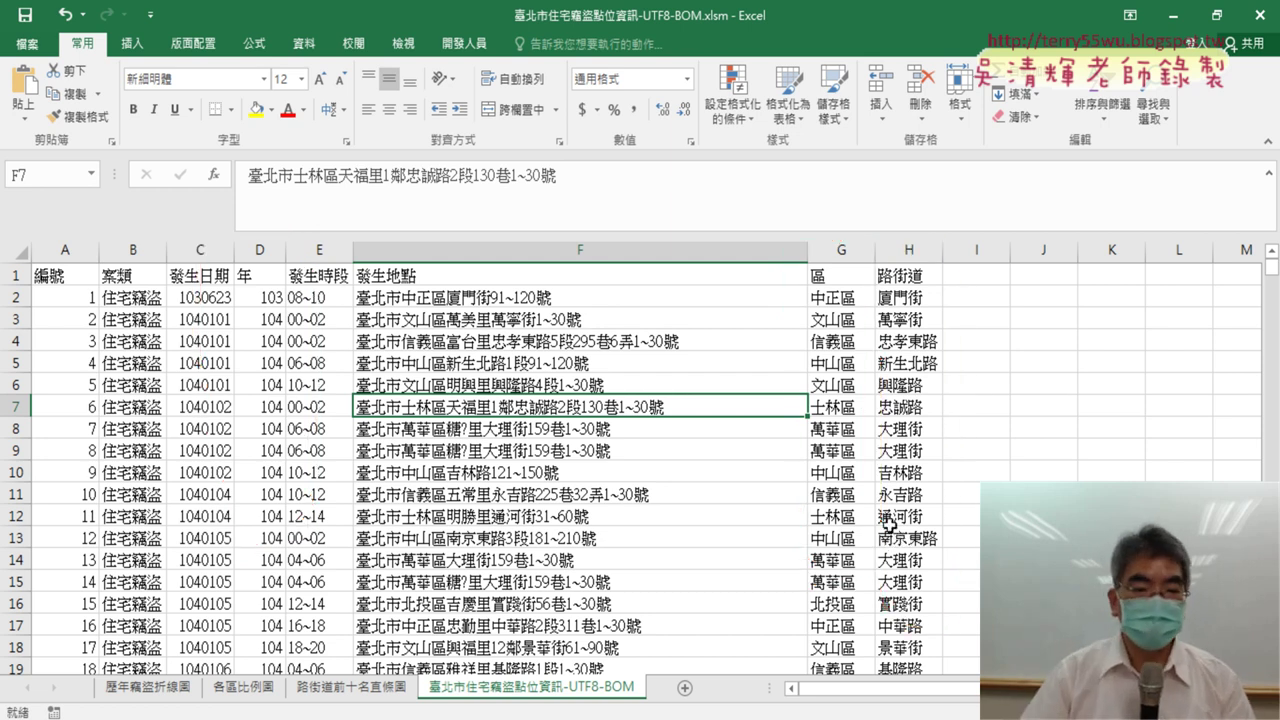
pyautogui.click(148, 687)
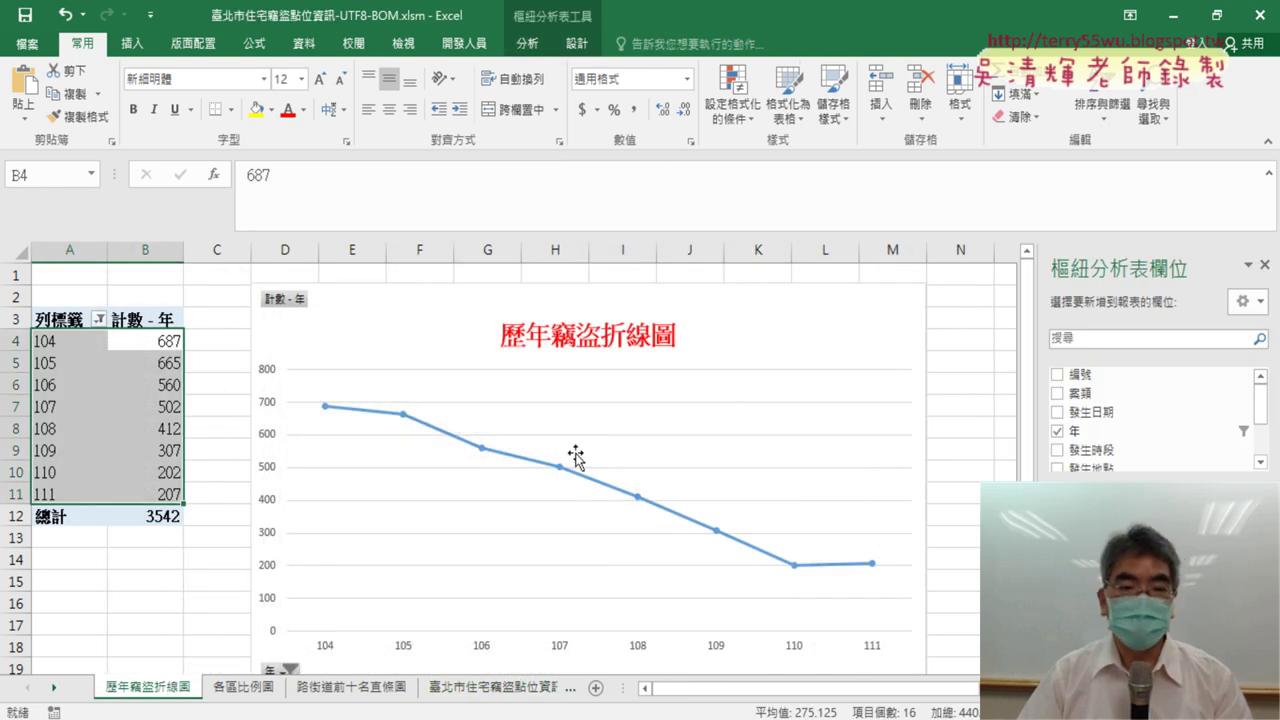
# Show the 各區比例圖 sheet and read the district pie slice values, led by 中山區 468 (13%).
pyautogui.click(248, 688)
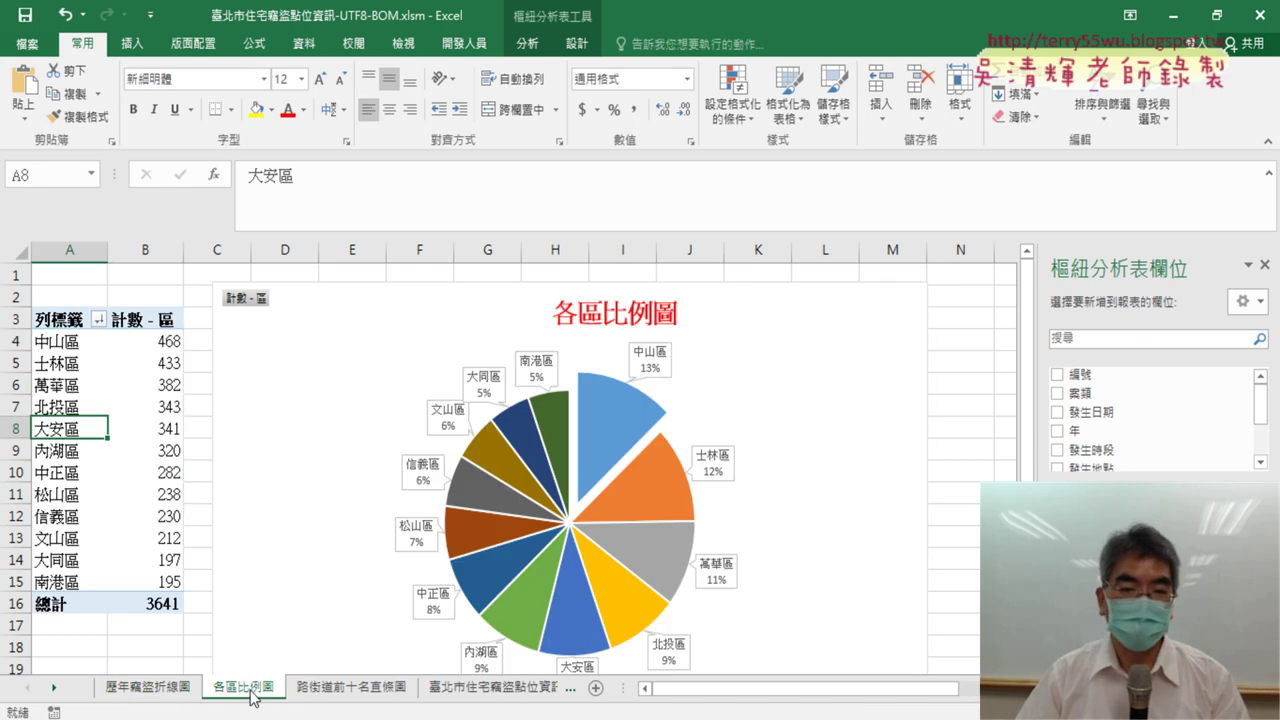
pyautogui.moveTo(612, 405)
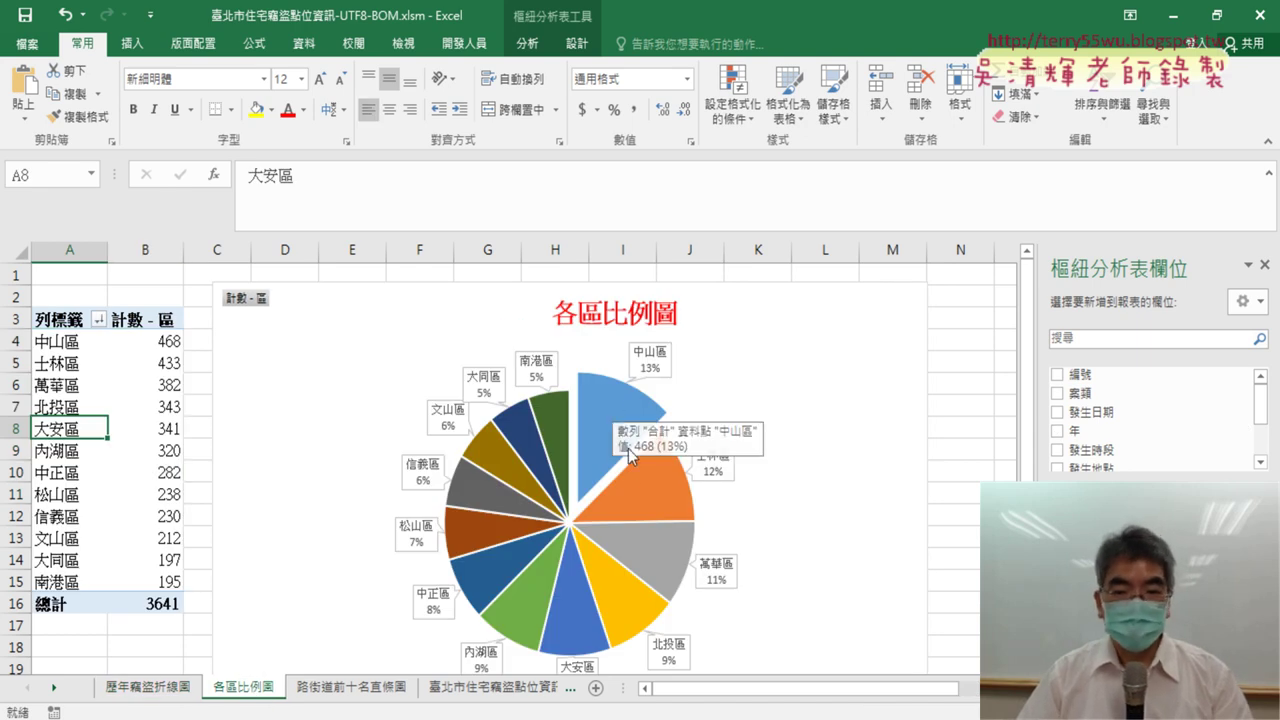
pyautogui.moveTo(657, 578)
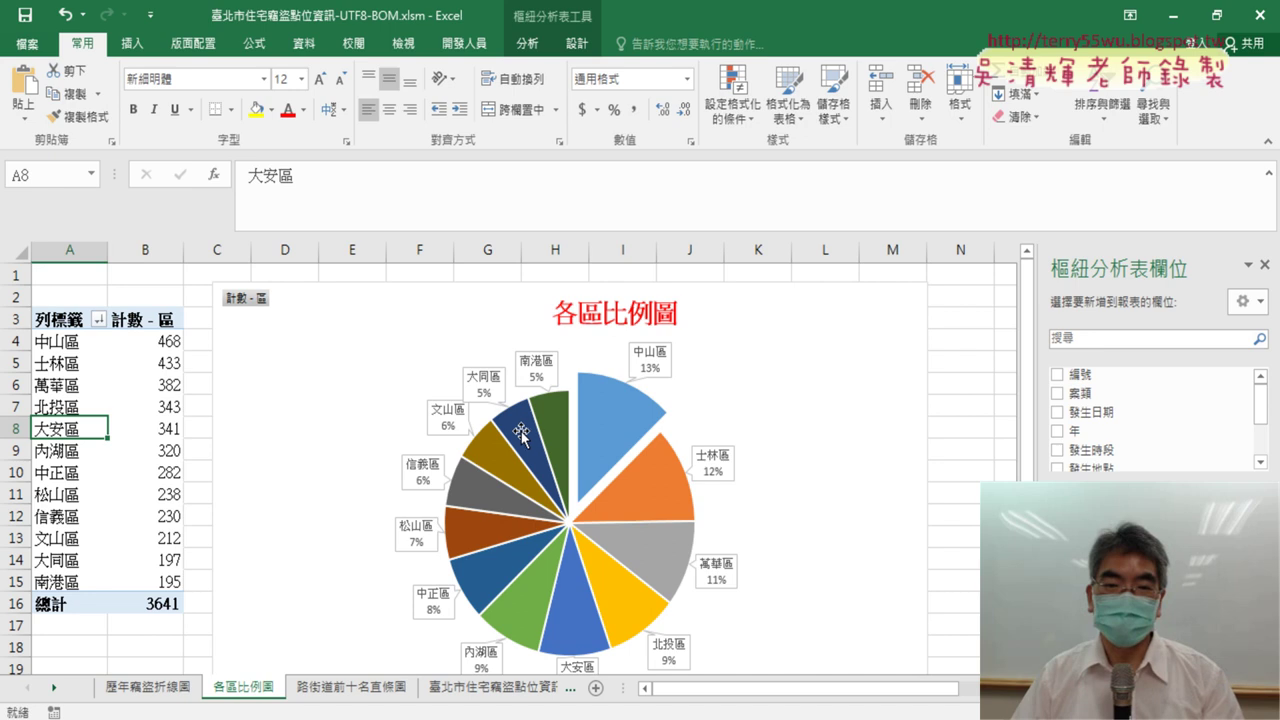
pyautogui.moveTo(615, 435)
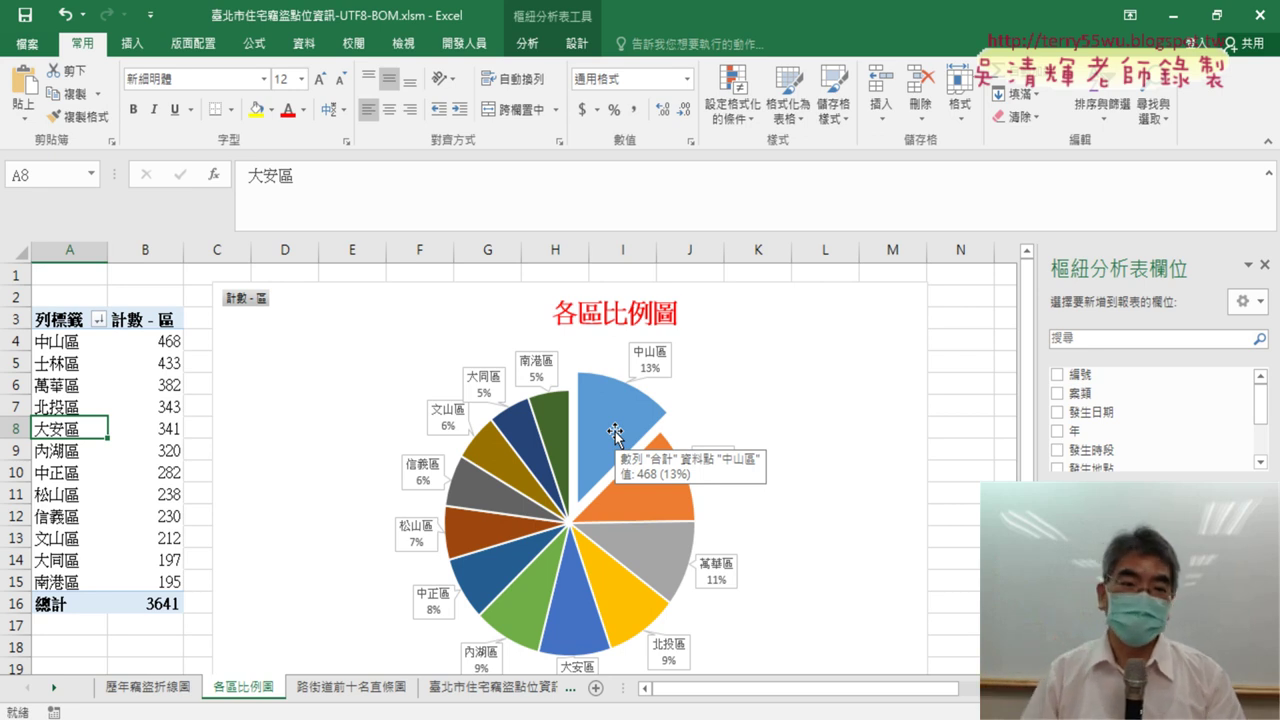
# Drill into 中山區's 468 count in cell B4 to generate the 工作表2 detail records sheet.
pyautogui.click(72, 343)
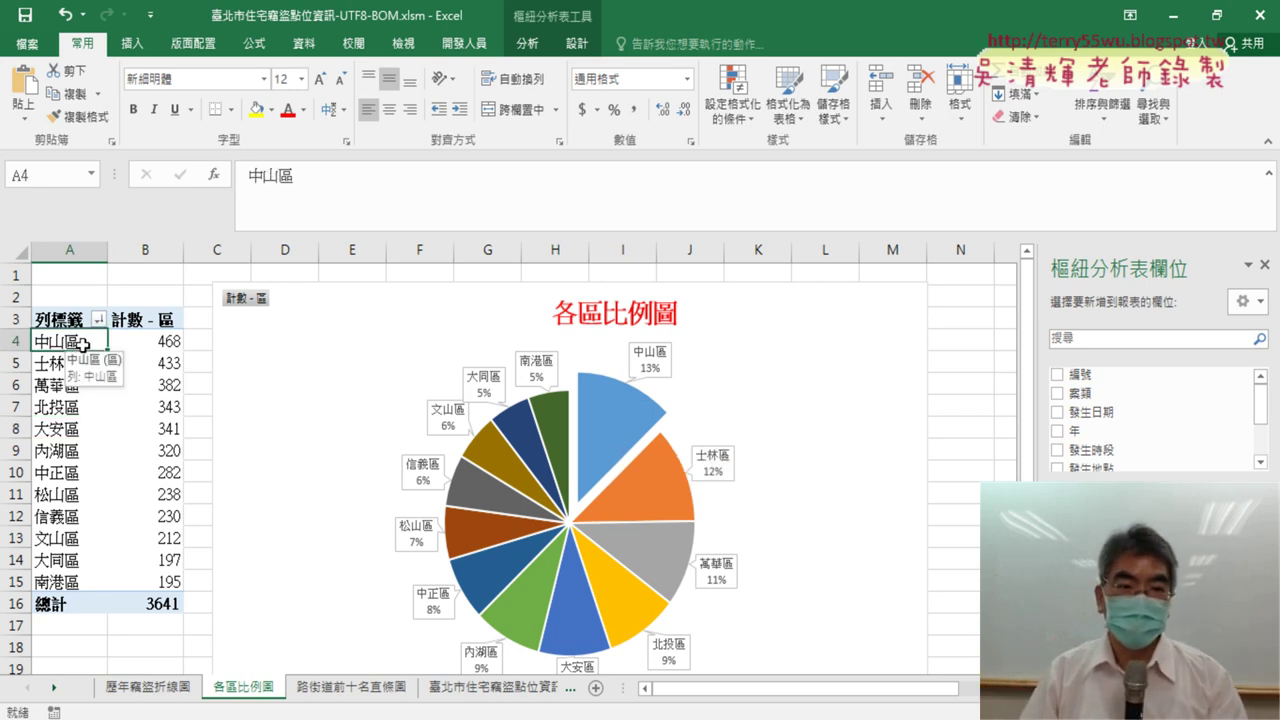
pyautogui.click(155, 342)
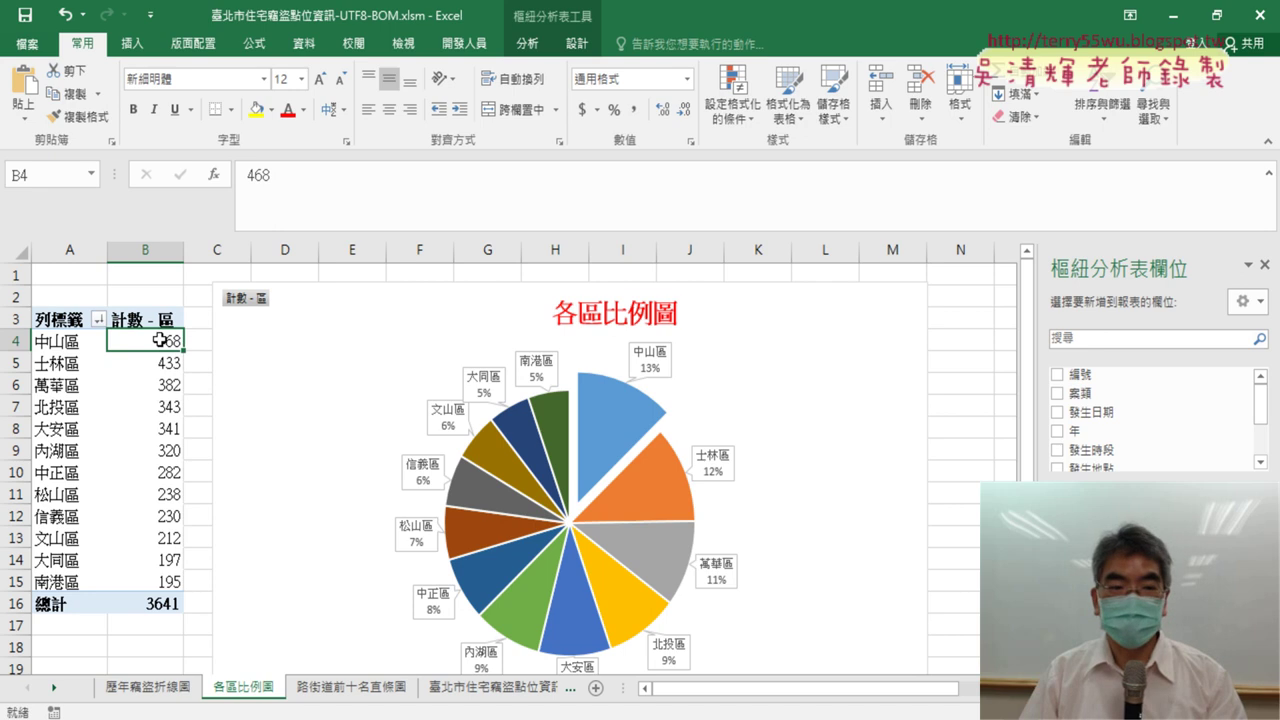
pyautogui.click(34, 342)
pyautogui.click(164, 342)
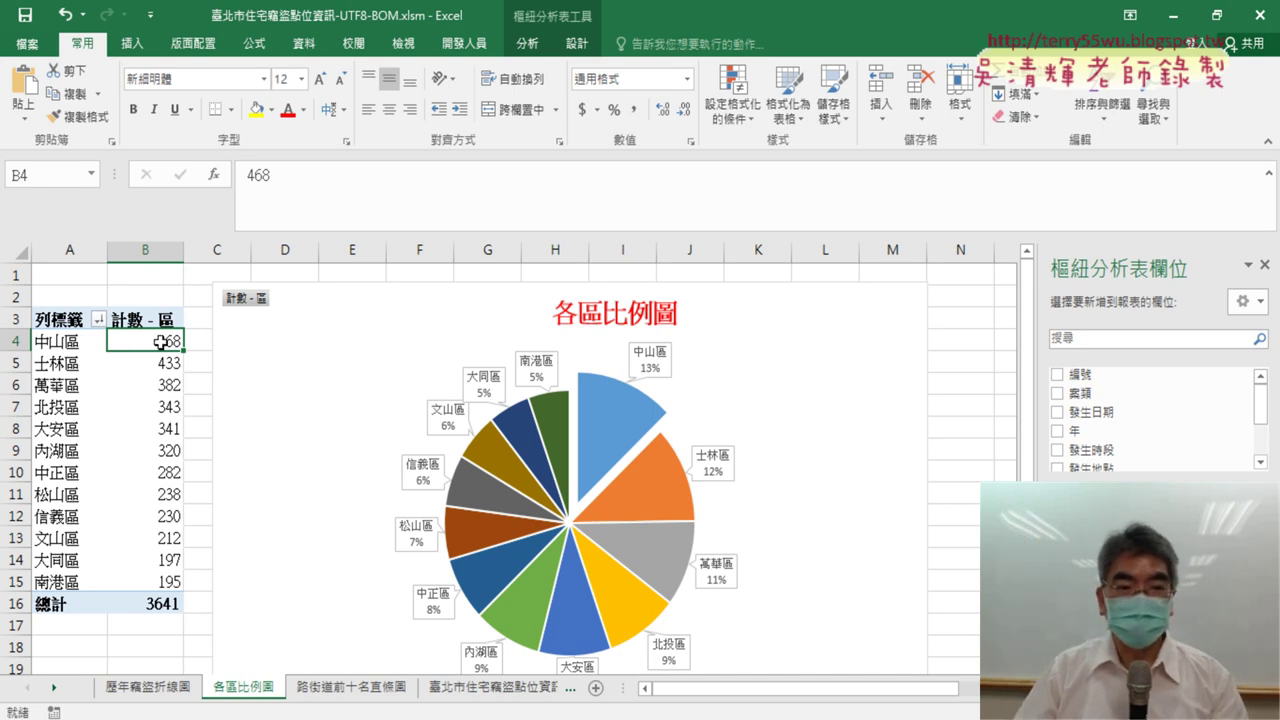
pyautogui.moveTo(161, 342)
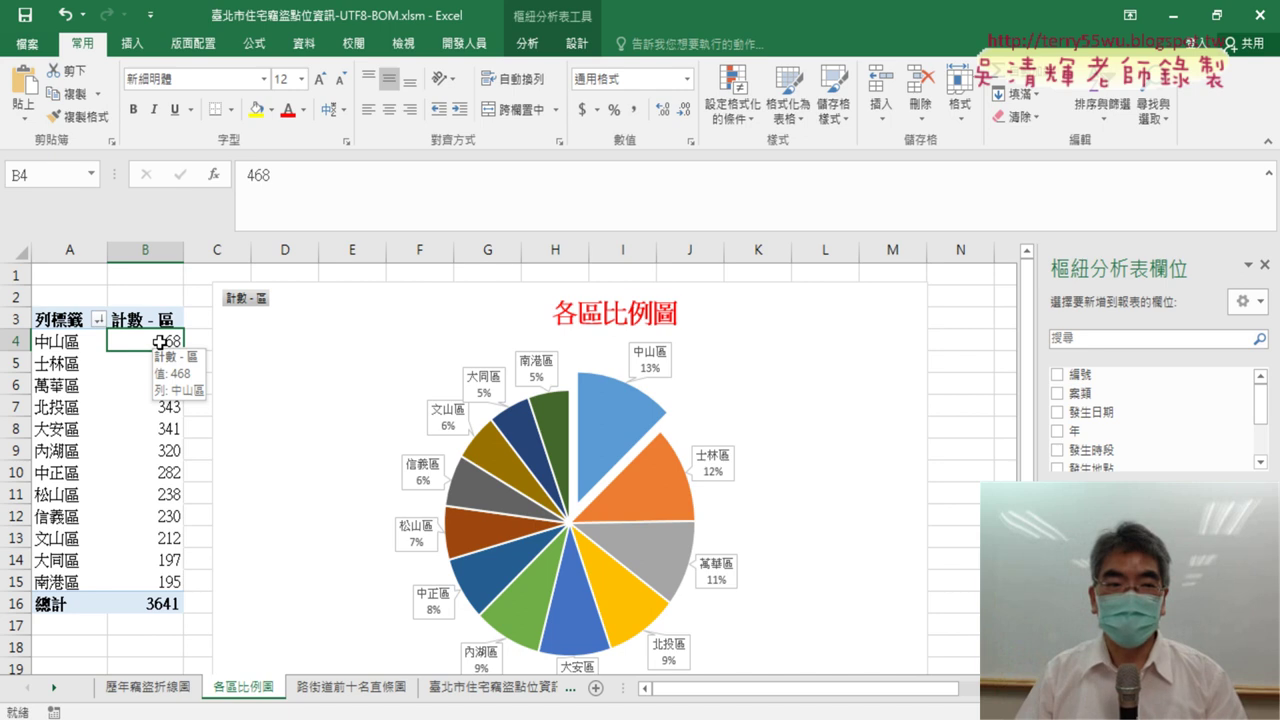
pyautogui.doubleClick(160, 342)
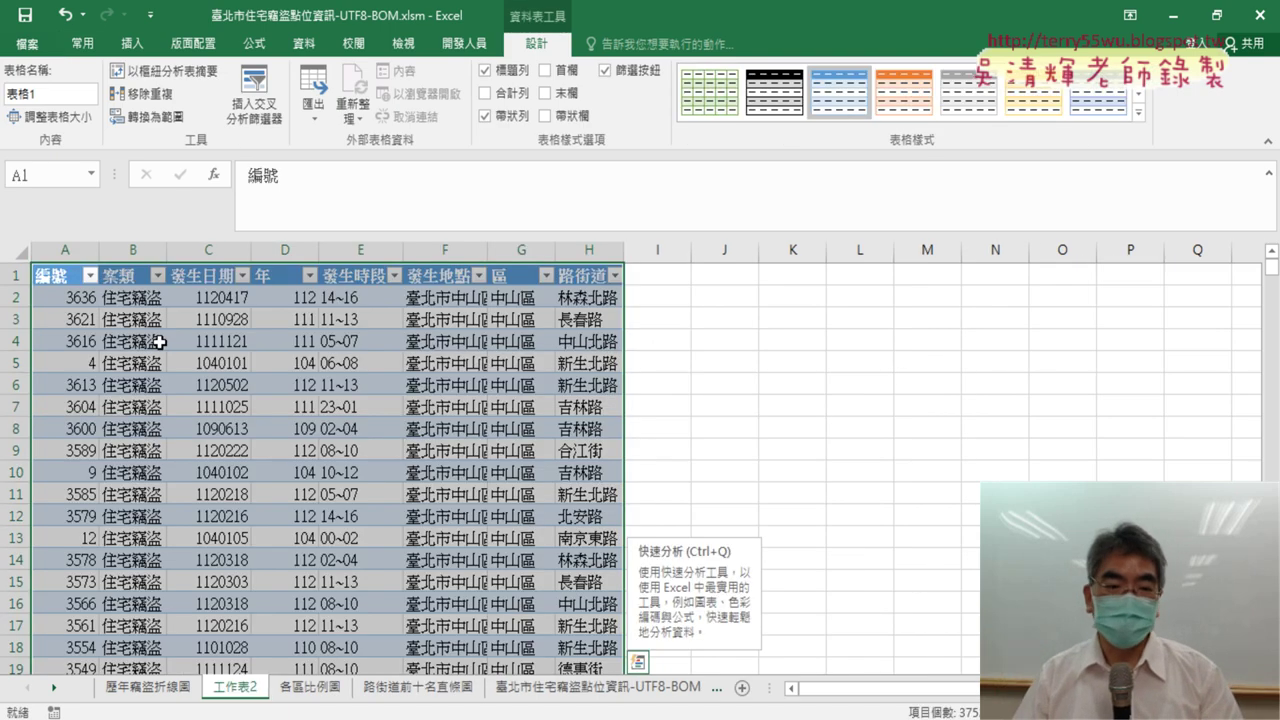
# Back on 各區比例圖, mark the 468 count and the new 工作表2 tab with the pen, then clear the marks.
pyautogui.click(310, 690)
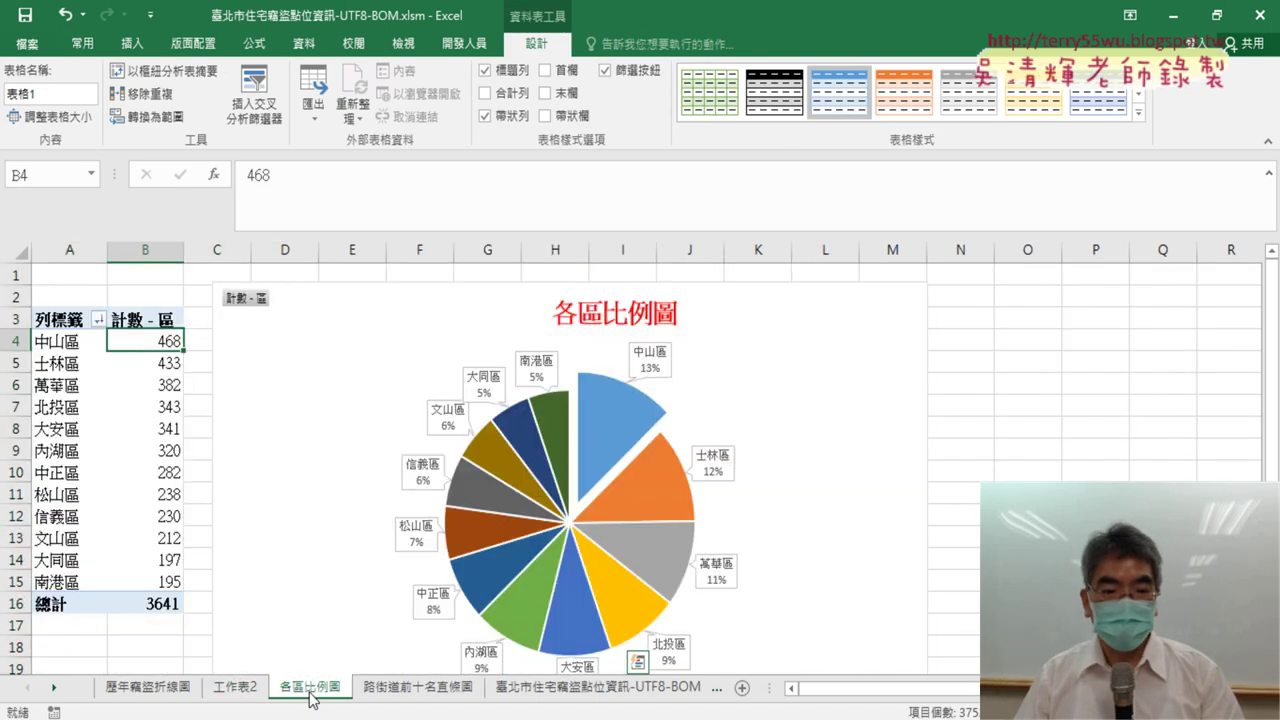
pyautogui.moveTo(161, 342)
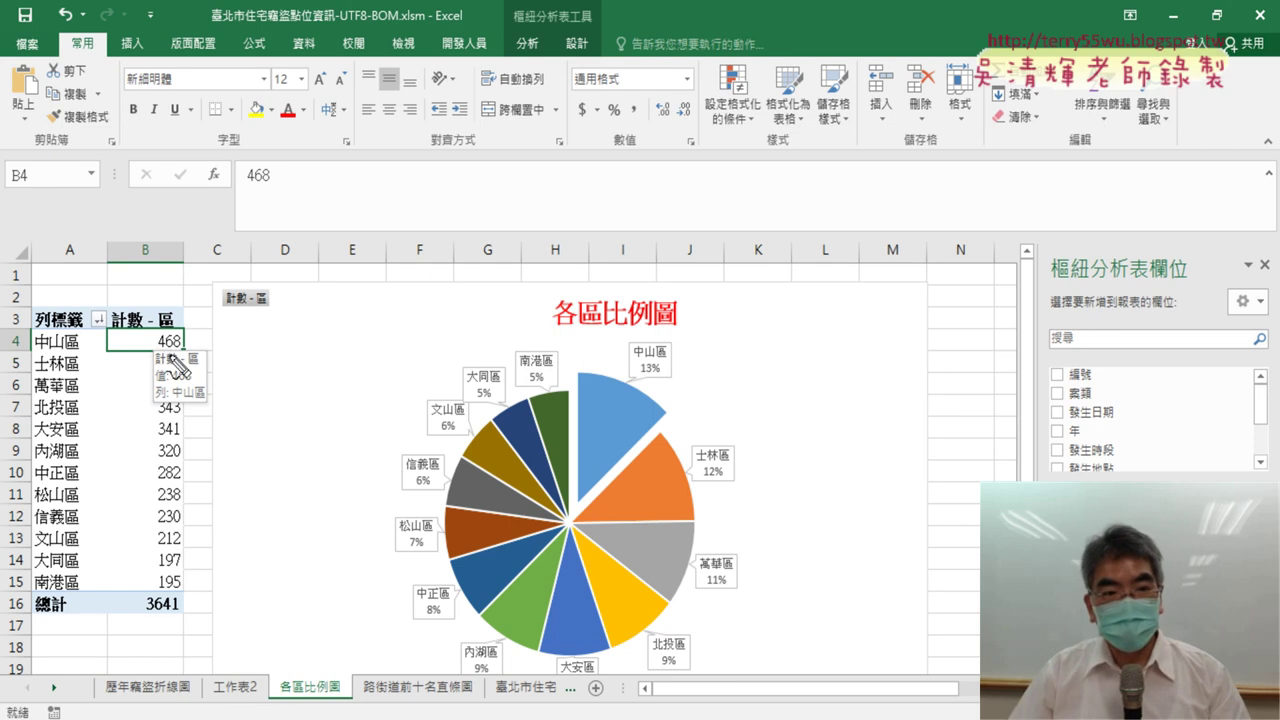
pyautogui.moveTo(150, 372)
pyautogui.mouseDown()
pyautogui.moveTo(180, 372)
pyautogui.moveTo(240, 672)
pyautogui.moveTo(256, 650)
pyautogui.mouseUp()
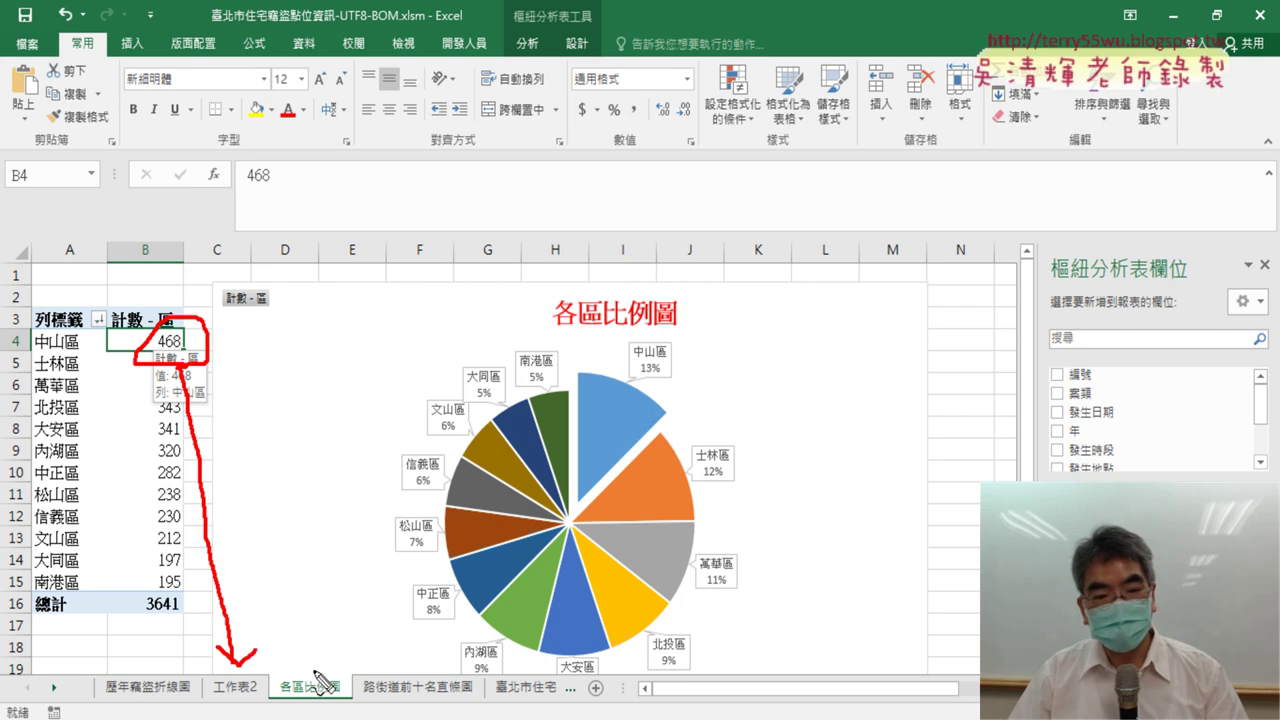
pyautogui.moveTo(204, 714); pyautogui.dragTo(238, 712)
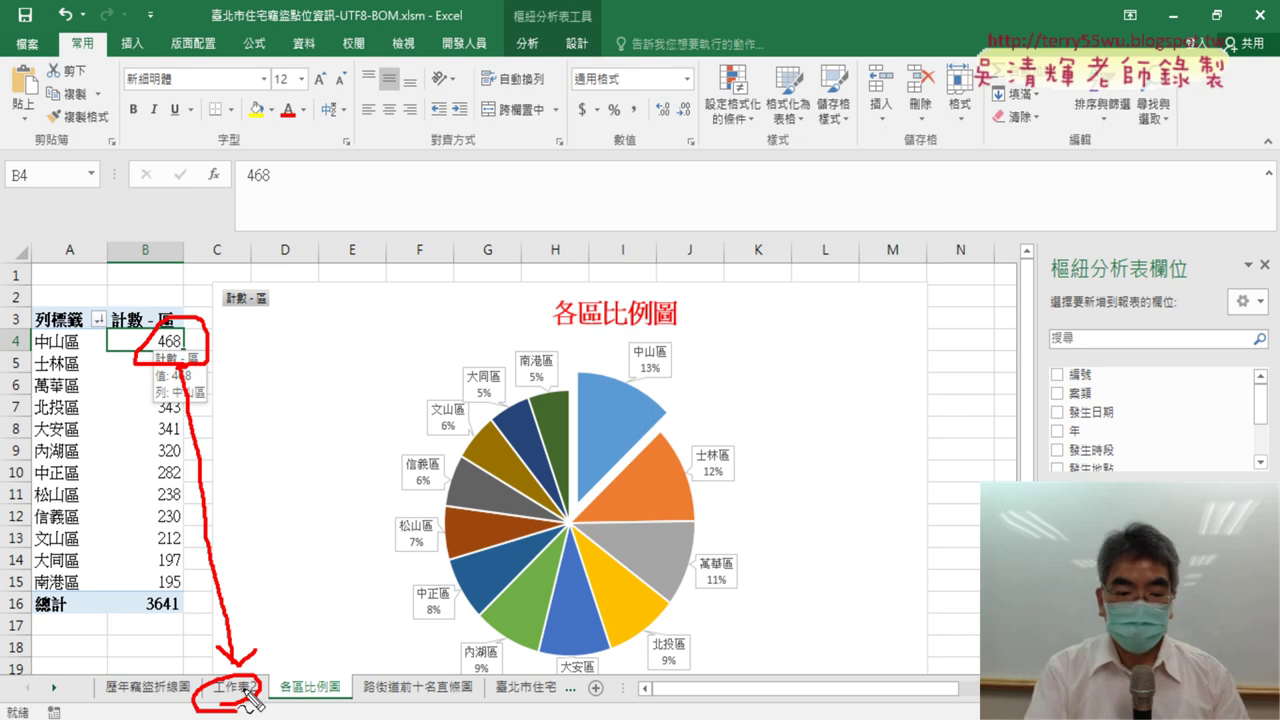
pyautogui.press('Escape')
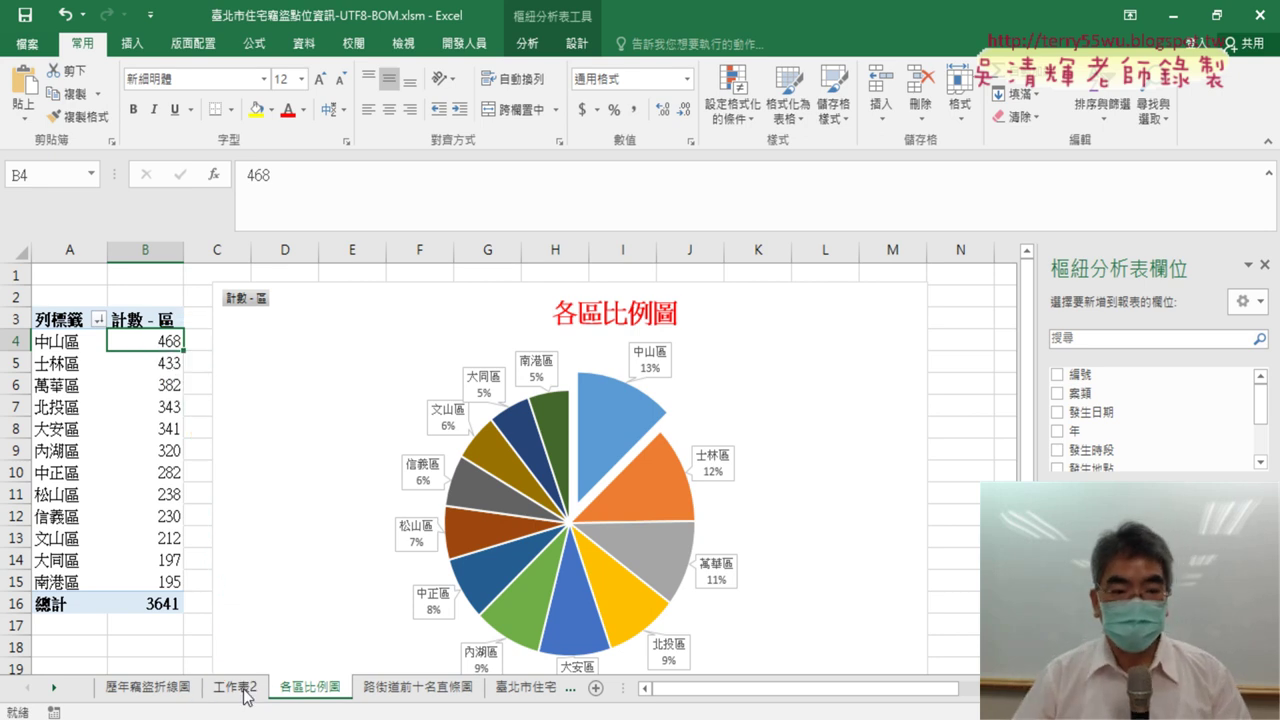
# On 工作表2, browse the detail table, checking the 區 column down to its last row and back.
pyautogui.click(238, 688)
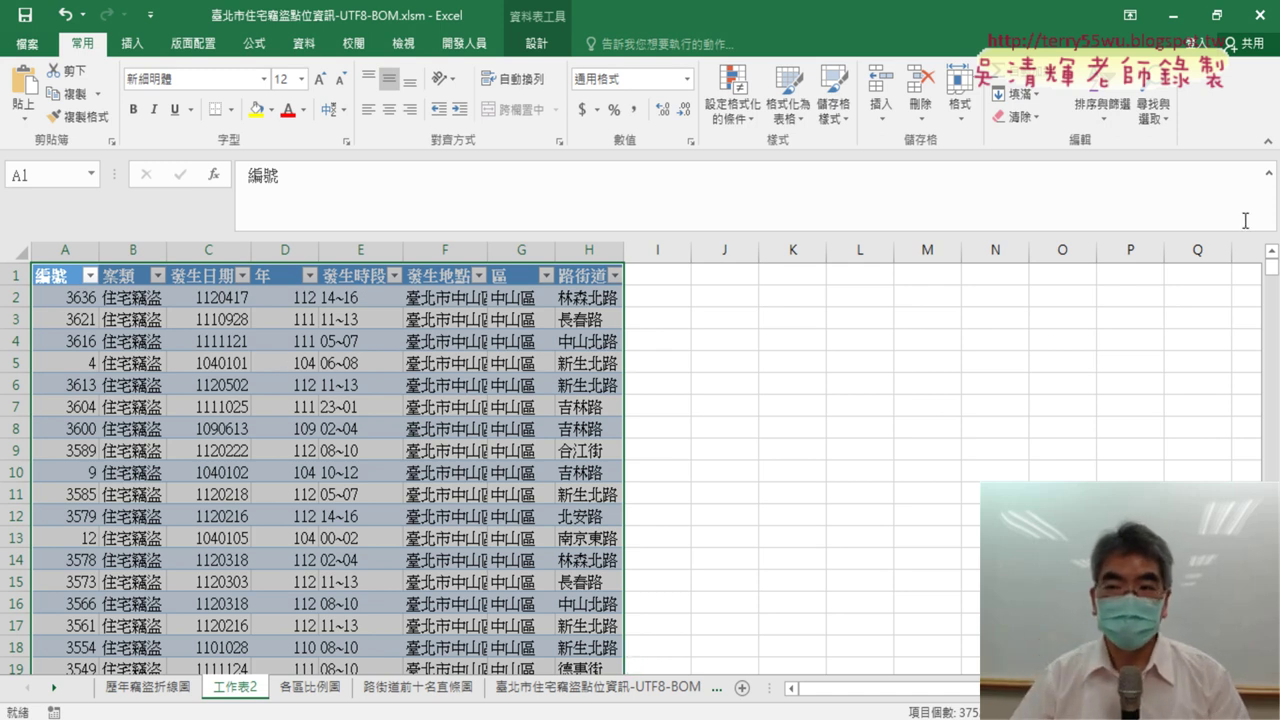
pyautogui.click(1269, 173)
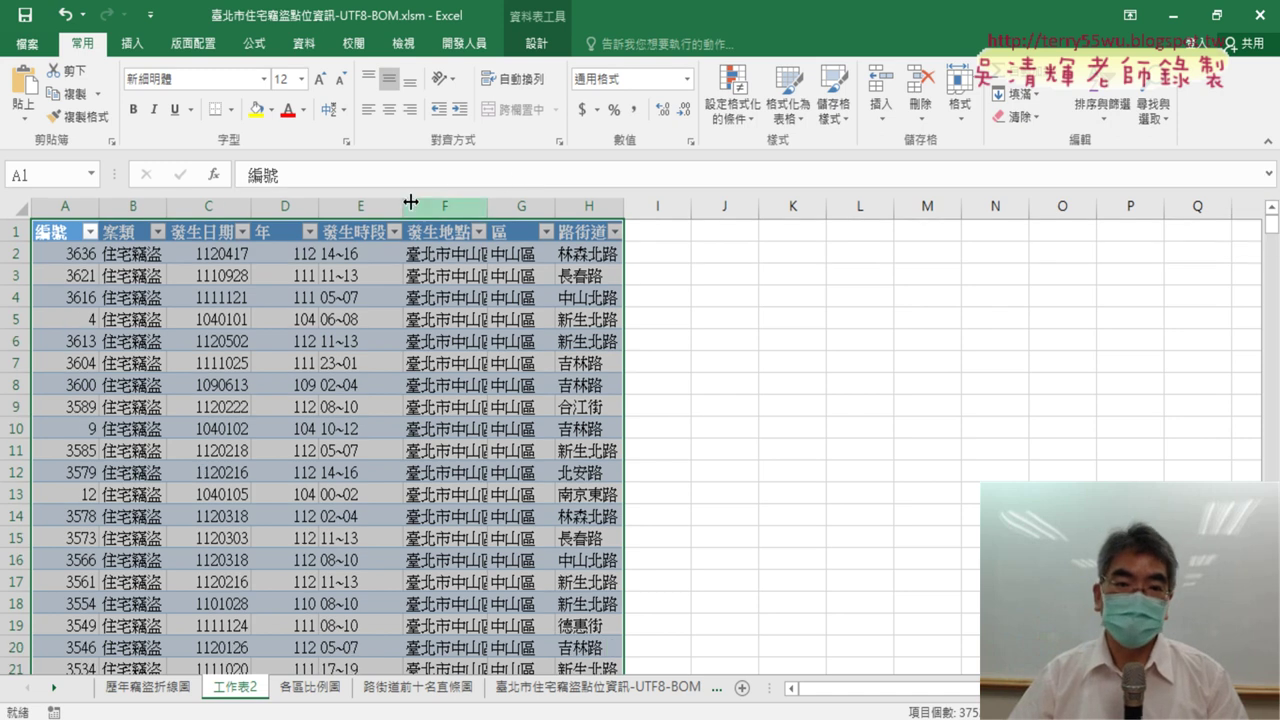
pyautogui.click(354, 235)
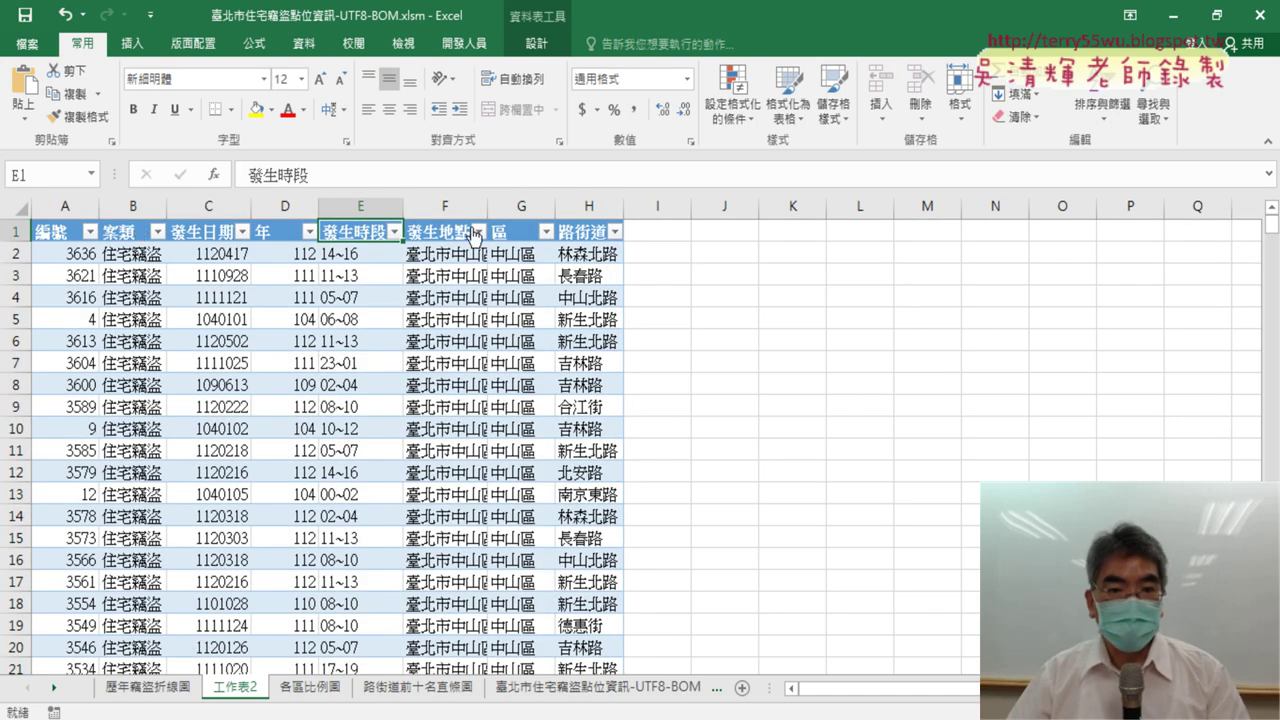
pyautogui.click(527, 237)
pyautogui.click(506, 198)
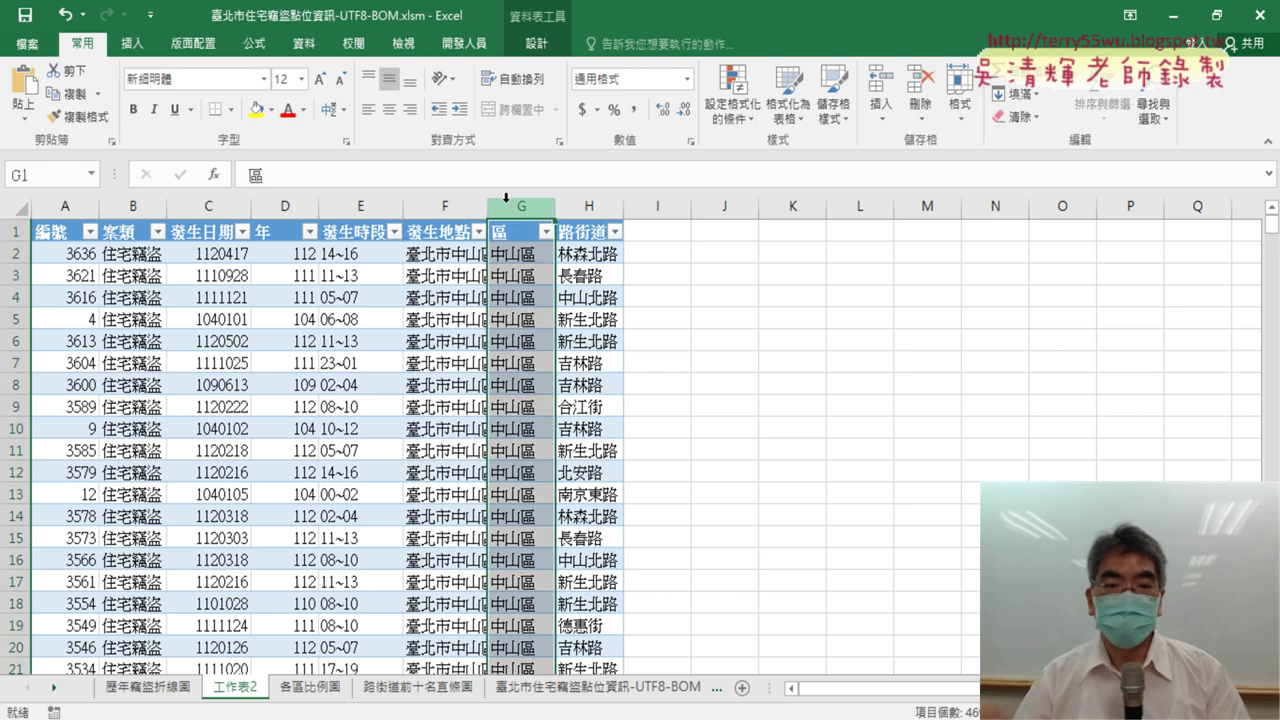
pyautogui.click(508, 232)
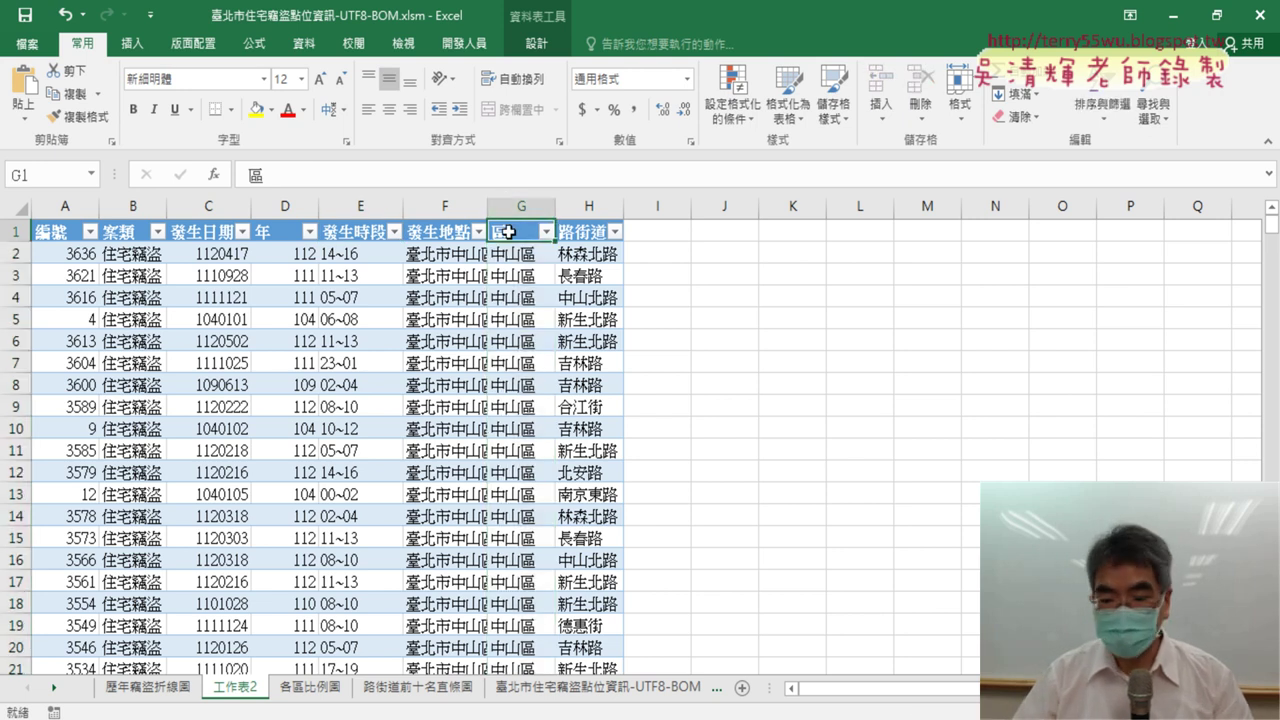
pyautogui.hotkey('ctrl', 'Down')
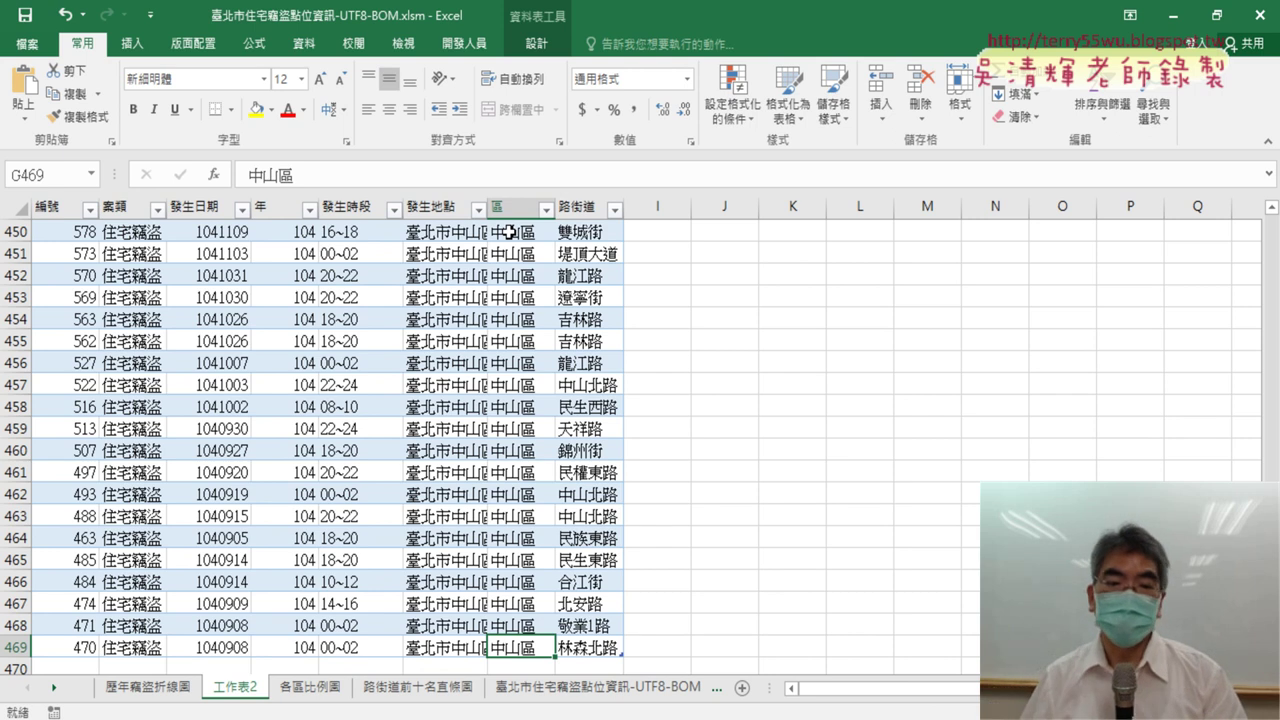
pyautogui.hotkey('ctrl', 'Up')
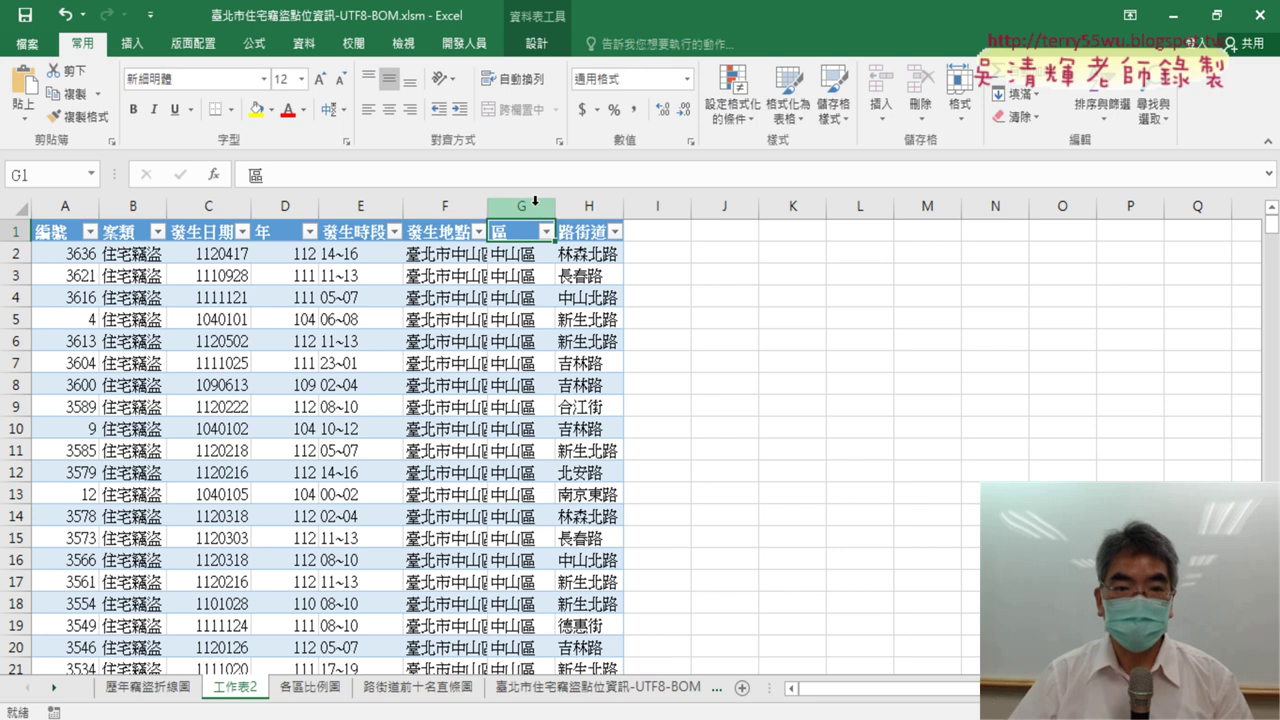
# Widen the 發生地點 column to show full addresses and check the 區 and 路街道 columns.
pyautogui.moveTo(487, 206); pyautogui.dragTo(737, 230)
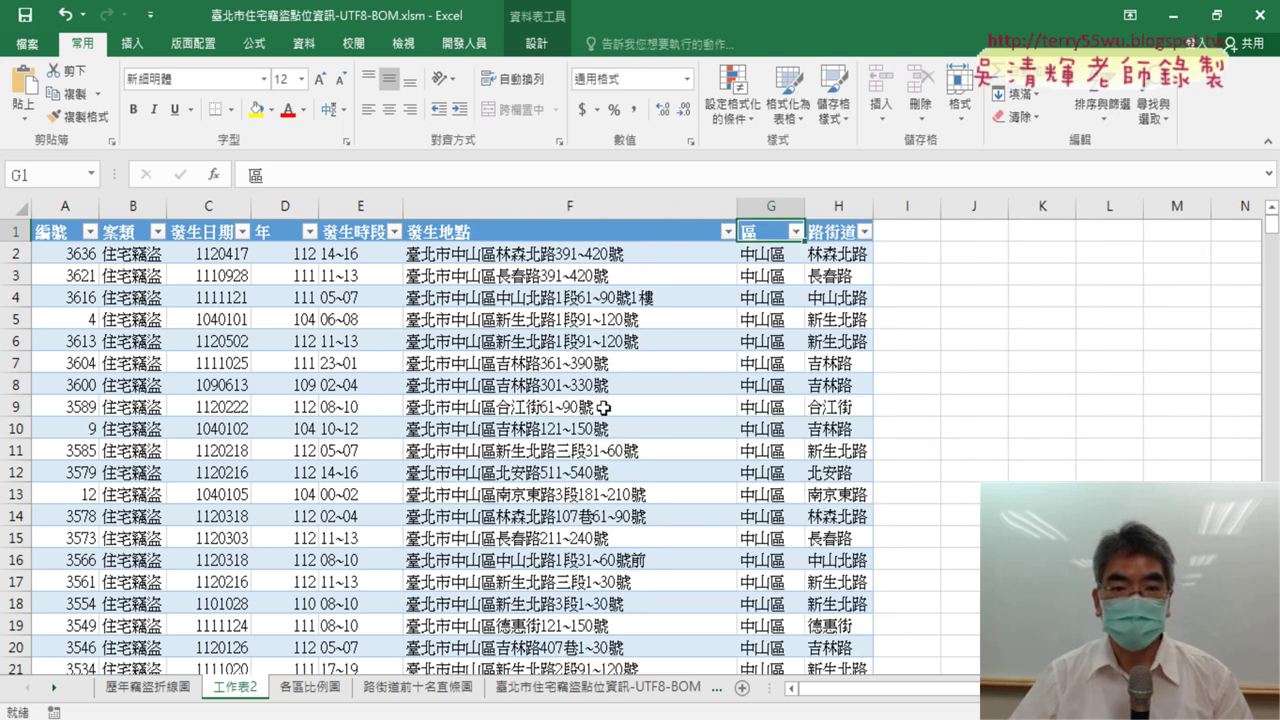
pyautogui.click(840, 256)
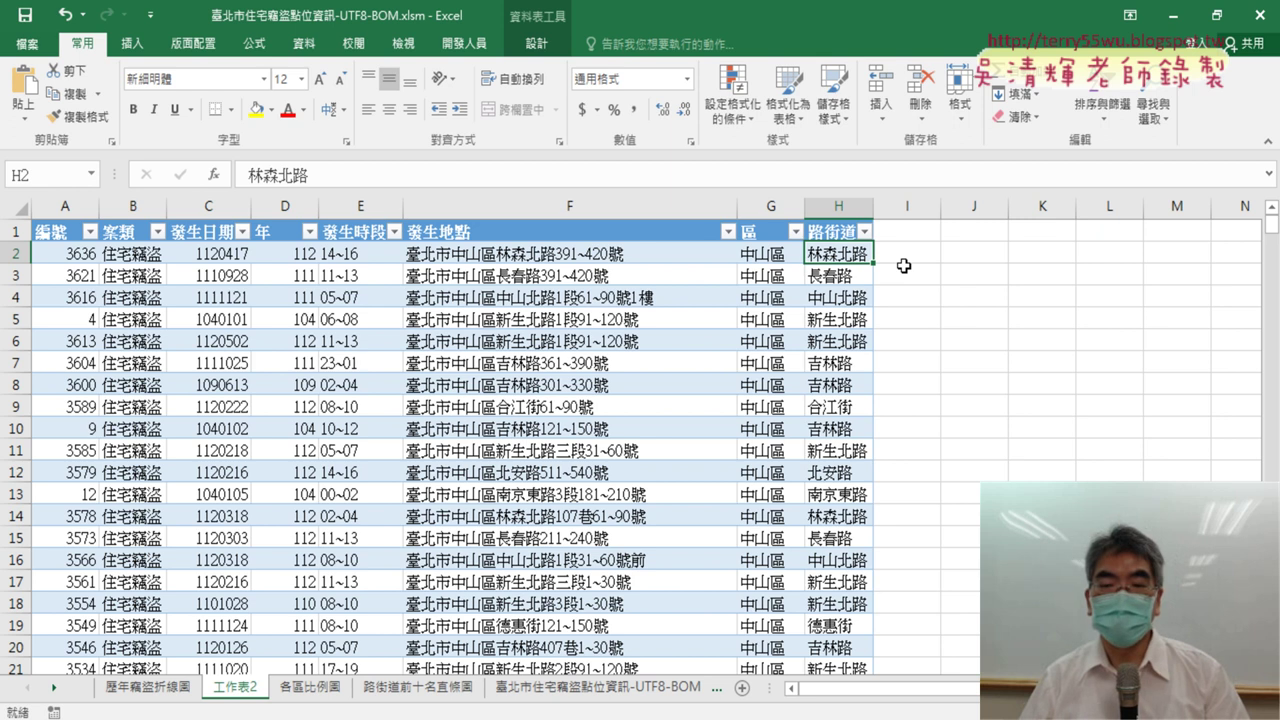
pyautogui.click(770, 207)
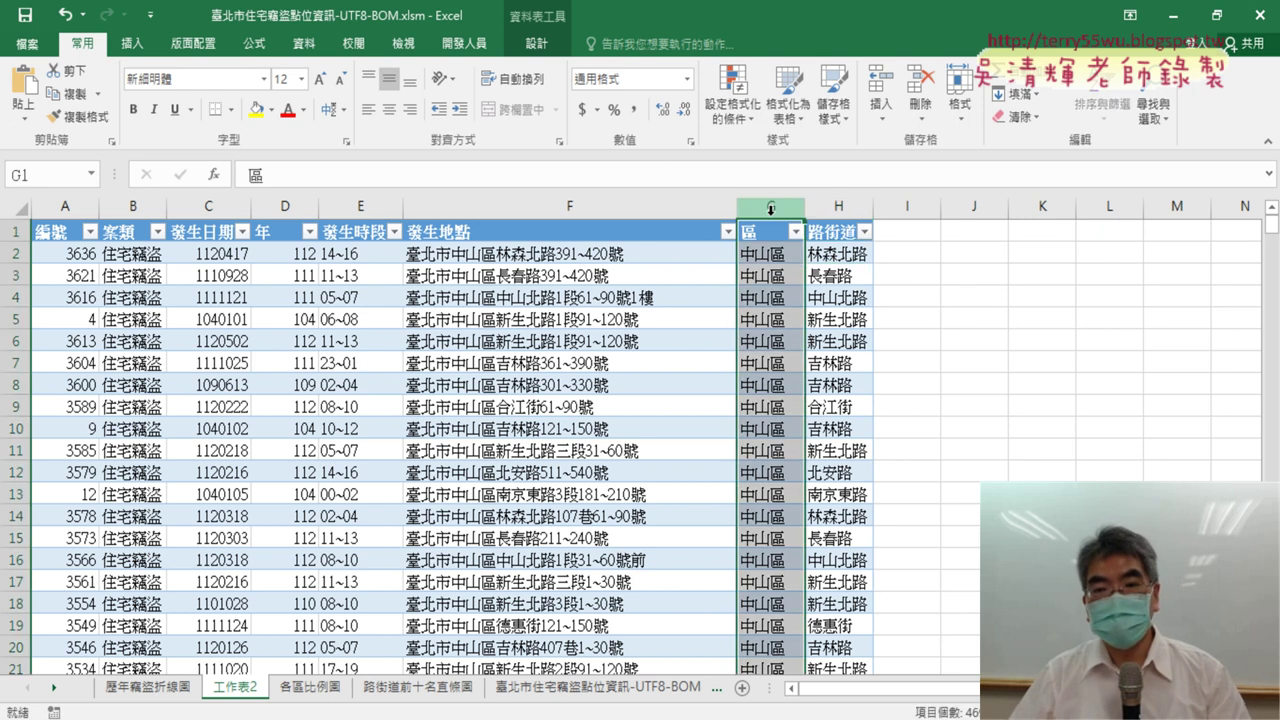
pyautogui.click(824, 207)
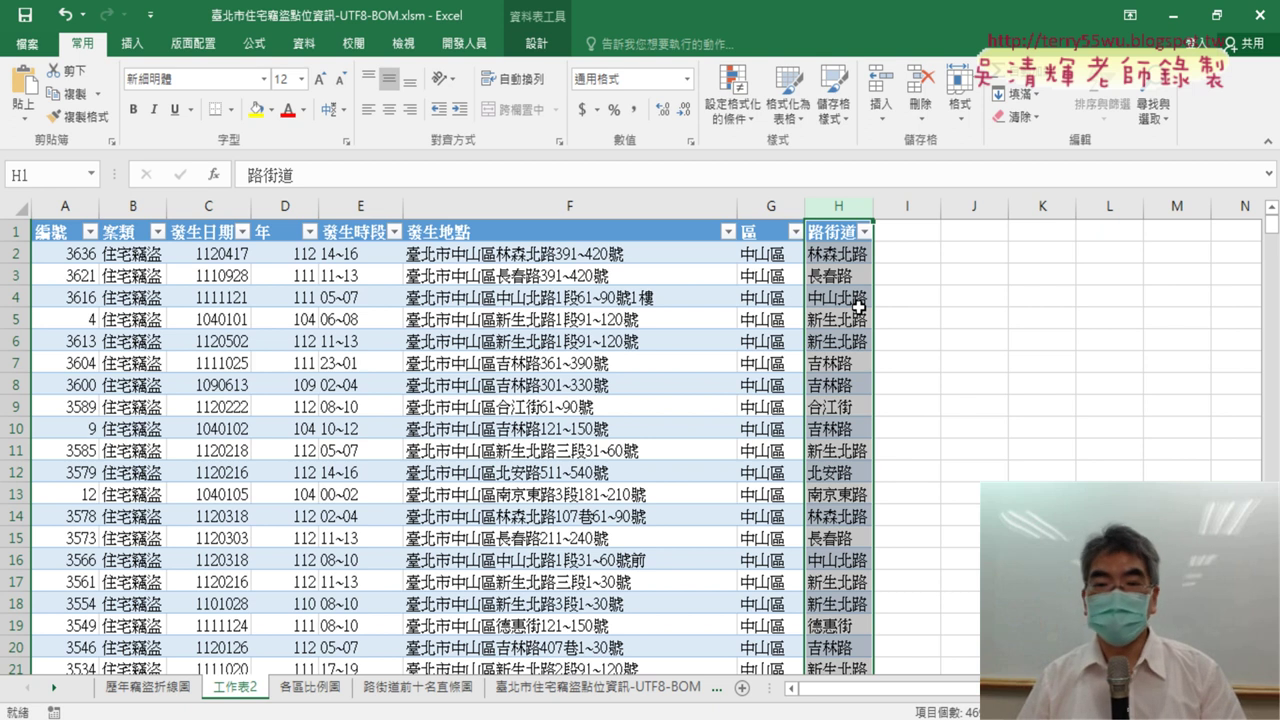
pyautogui.click(750, 290)
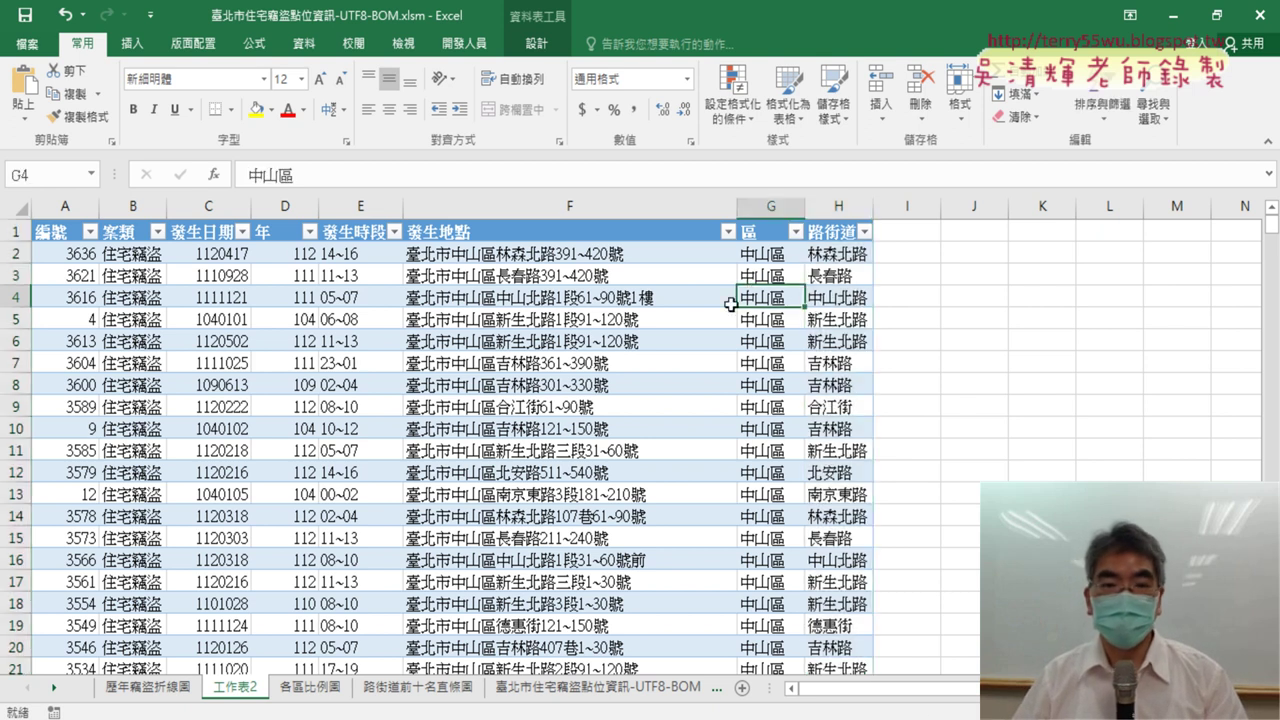
pyautogui.click(132, 43)
# Create a PivotTable on a new sheet with 路街道 as the row field.
pyautogui.click(33, 90)
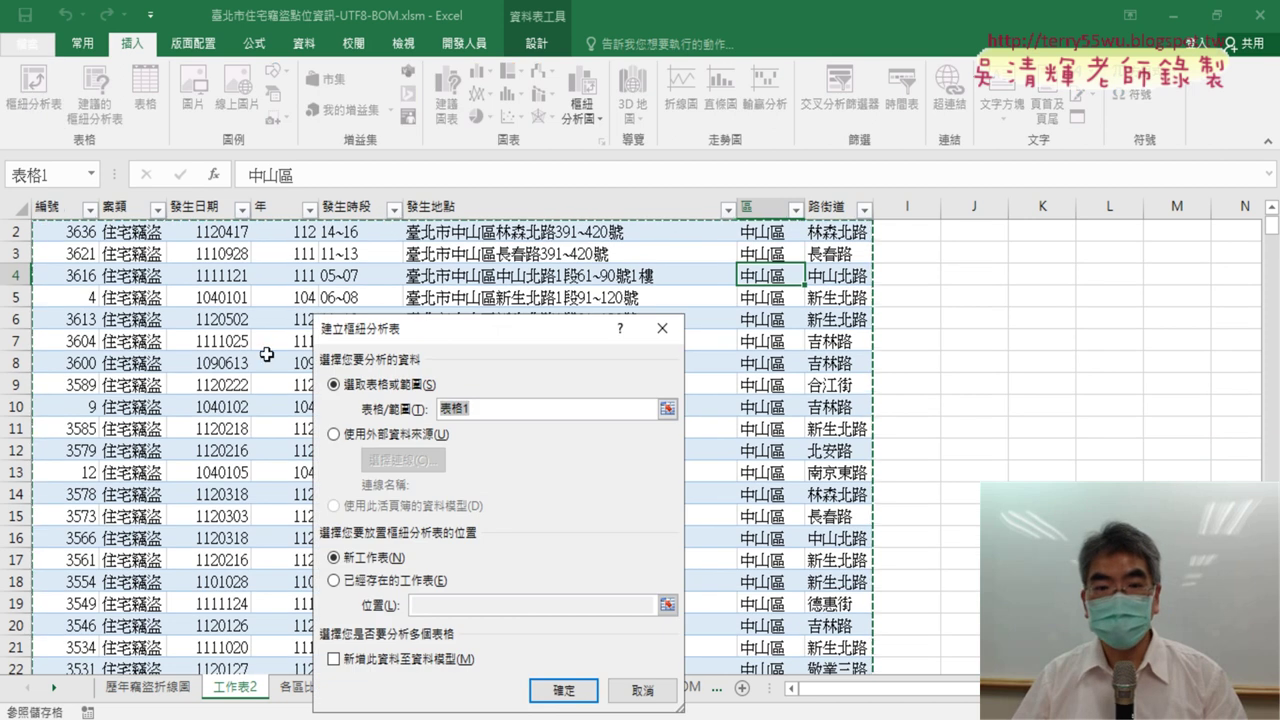
pyautogui.click(568, 690)
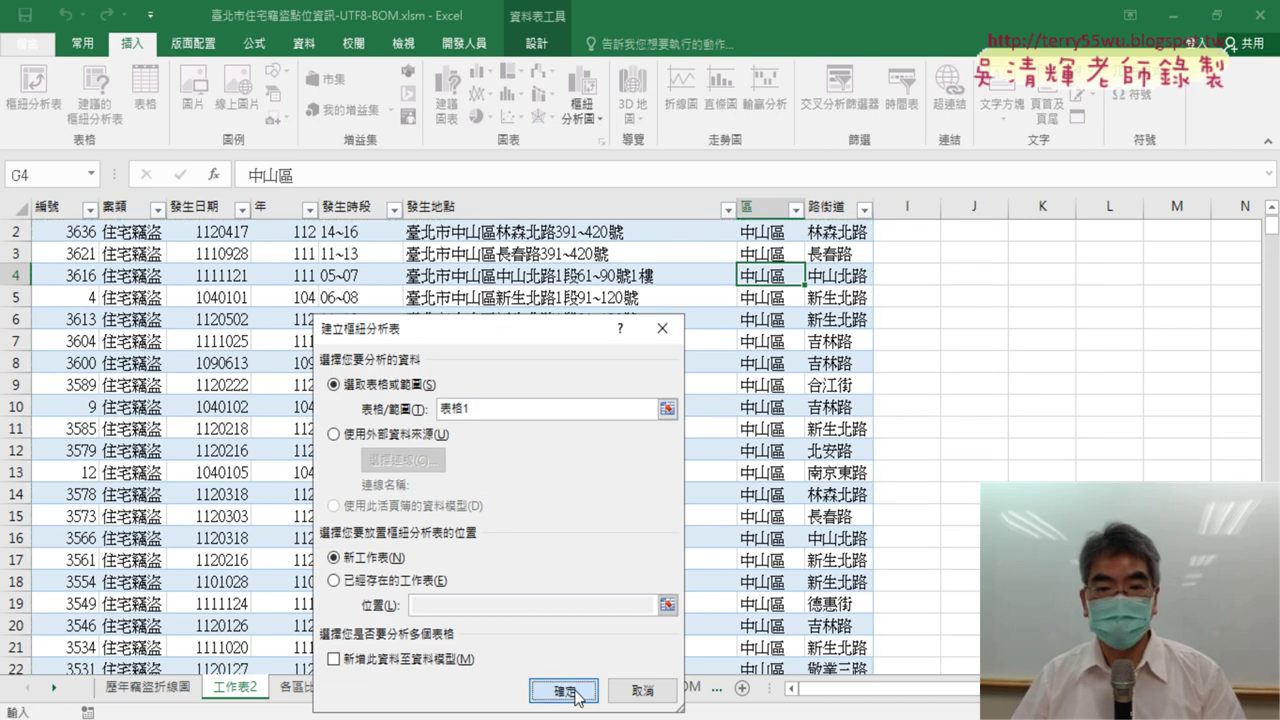
pyautogui.scroll(-1, 1100, 420)
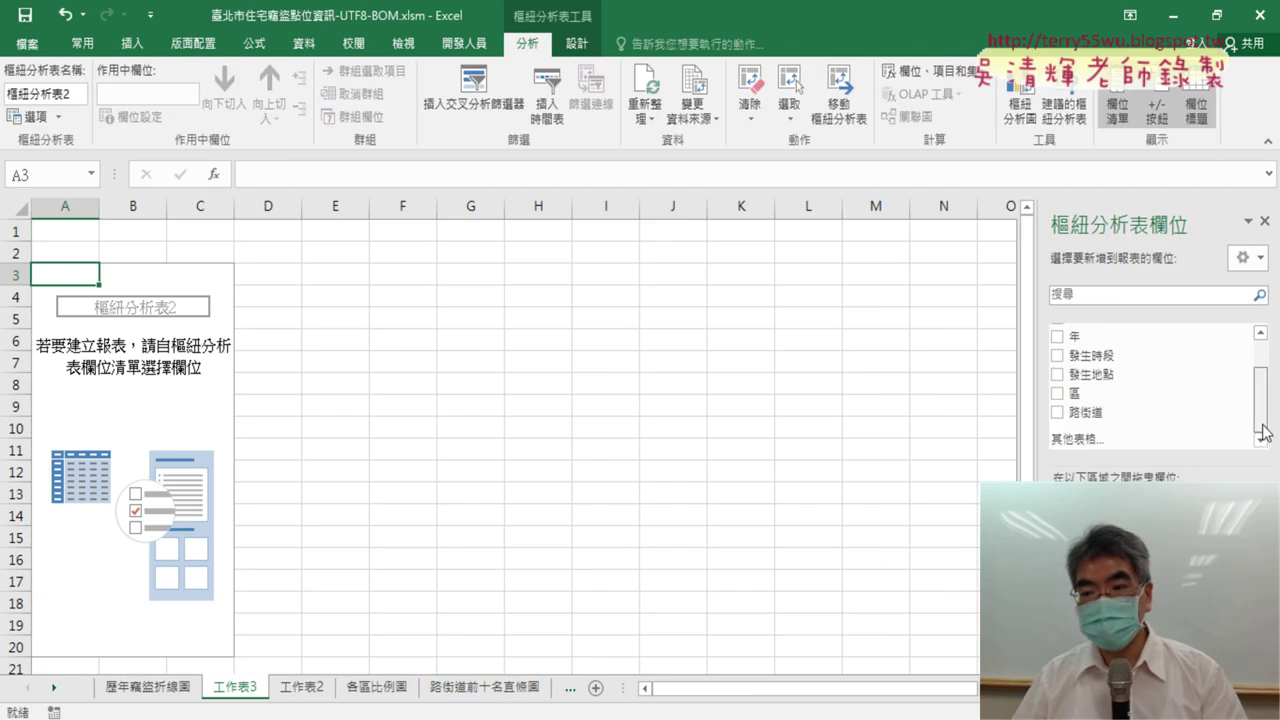
pyautogui.click(1079, 414)
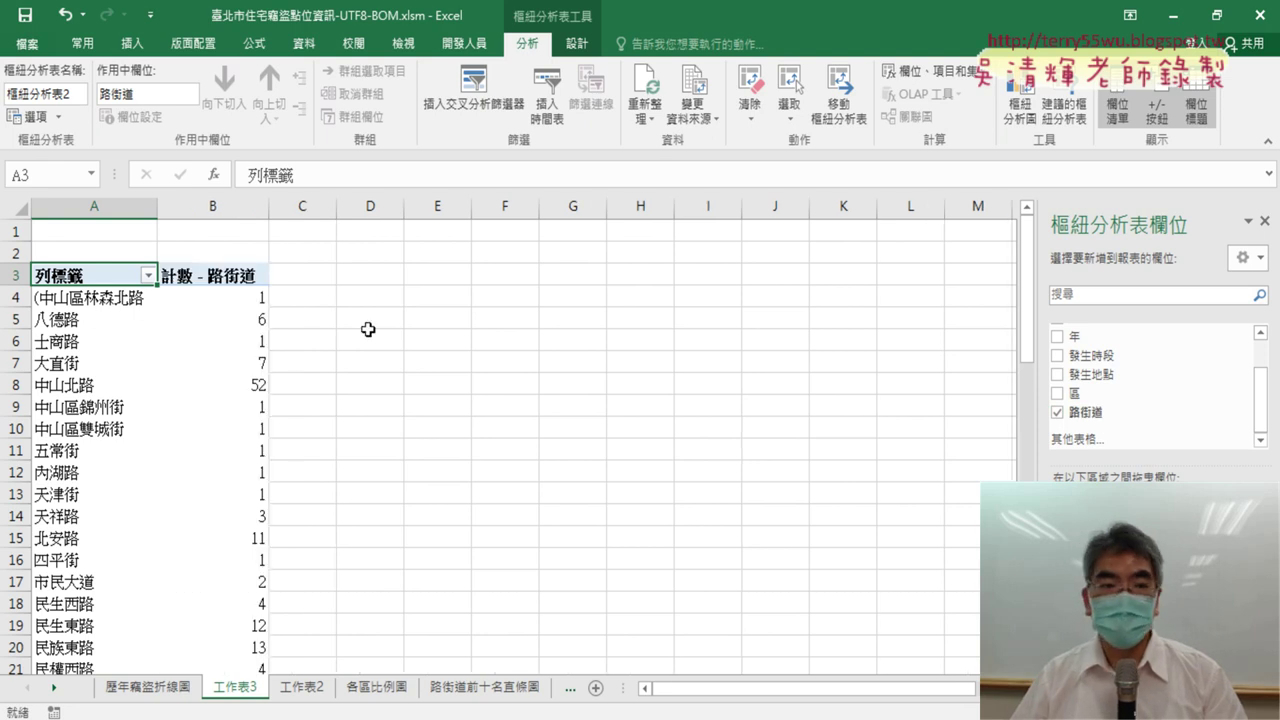
# Sort the street counts largest first and apply a Top 10 value filter to the row labels.
pyautogui.click(252, 297)
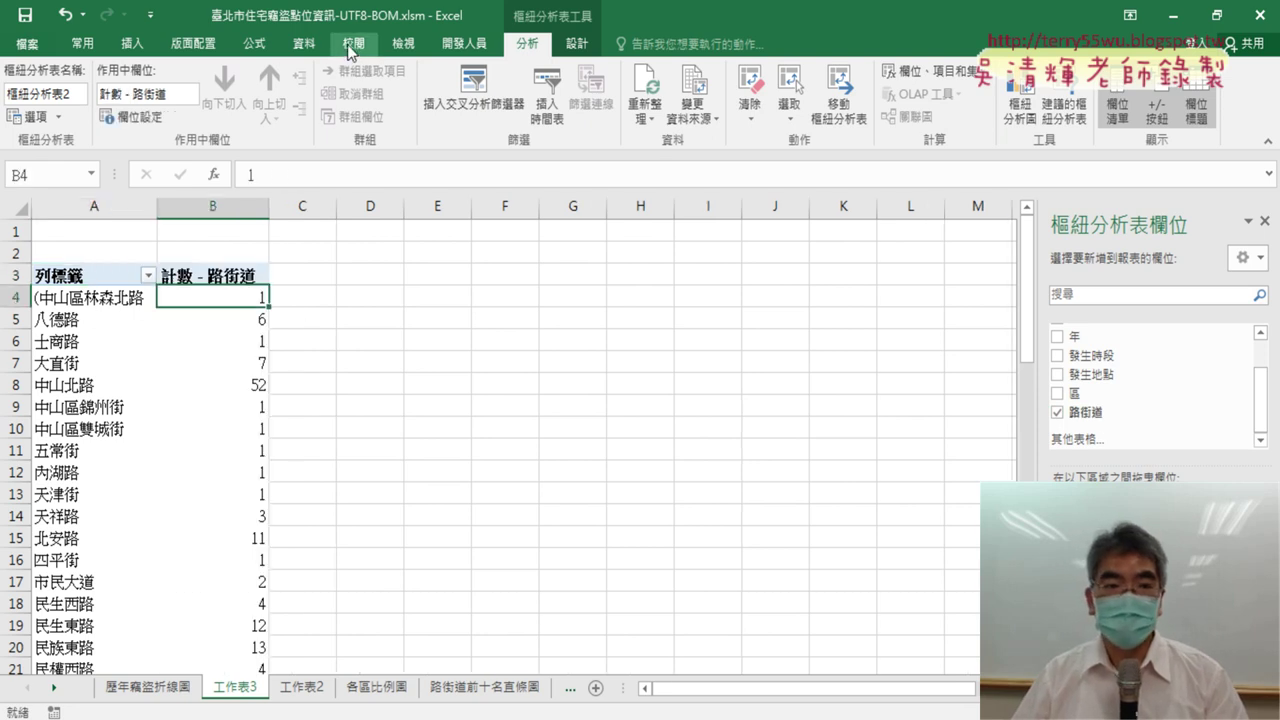
pyautogui.click(309, 48)
pyautogui.click(502, 107)
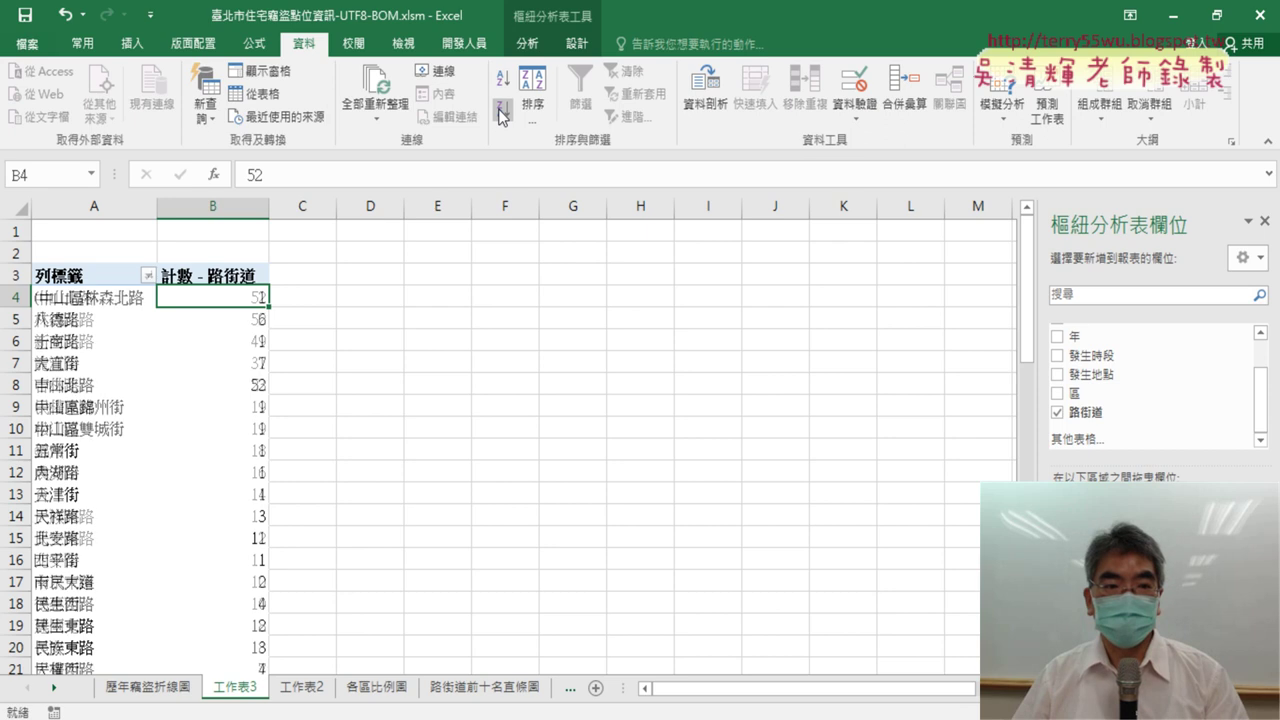
pyautogui.click(148, 275)
pyautogui.moveTo(187, 420)
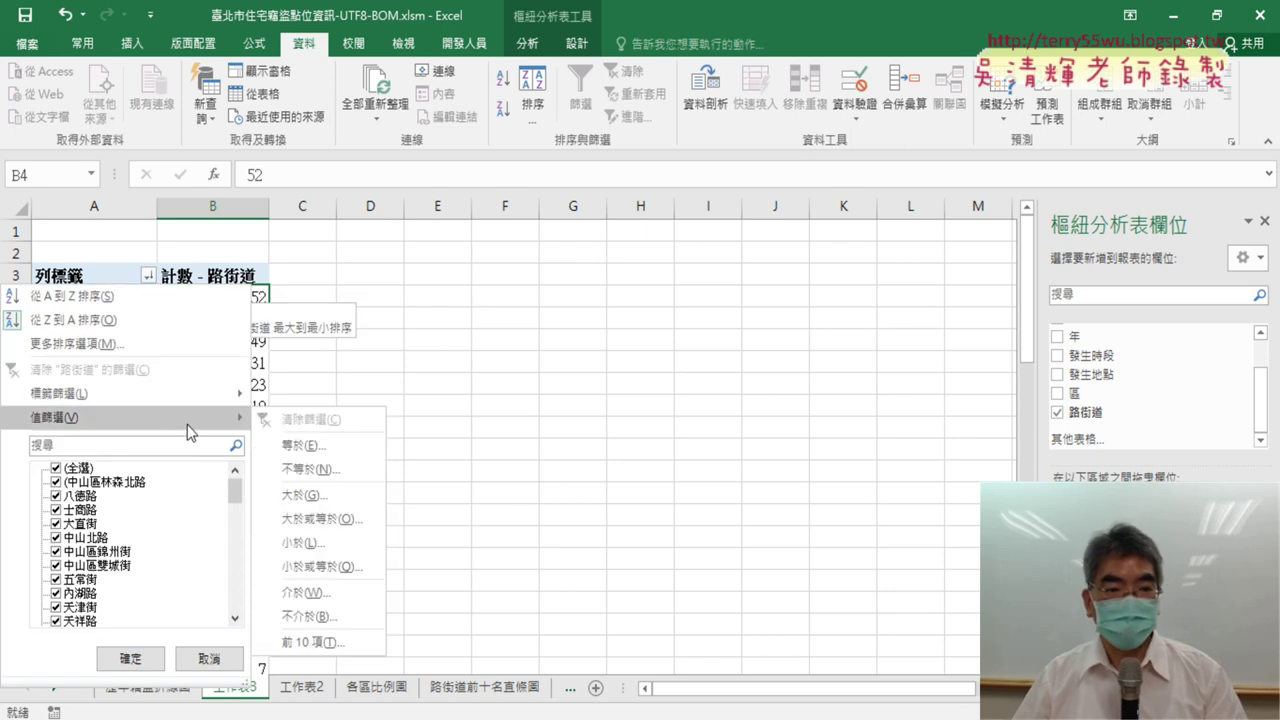
pyautogui.click(345, 643)
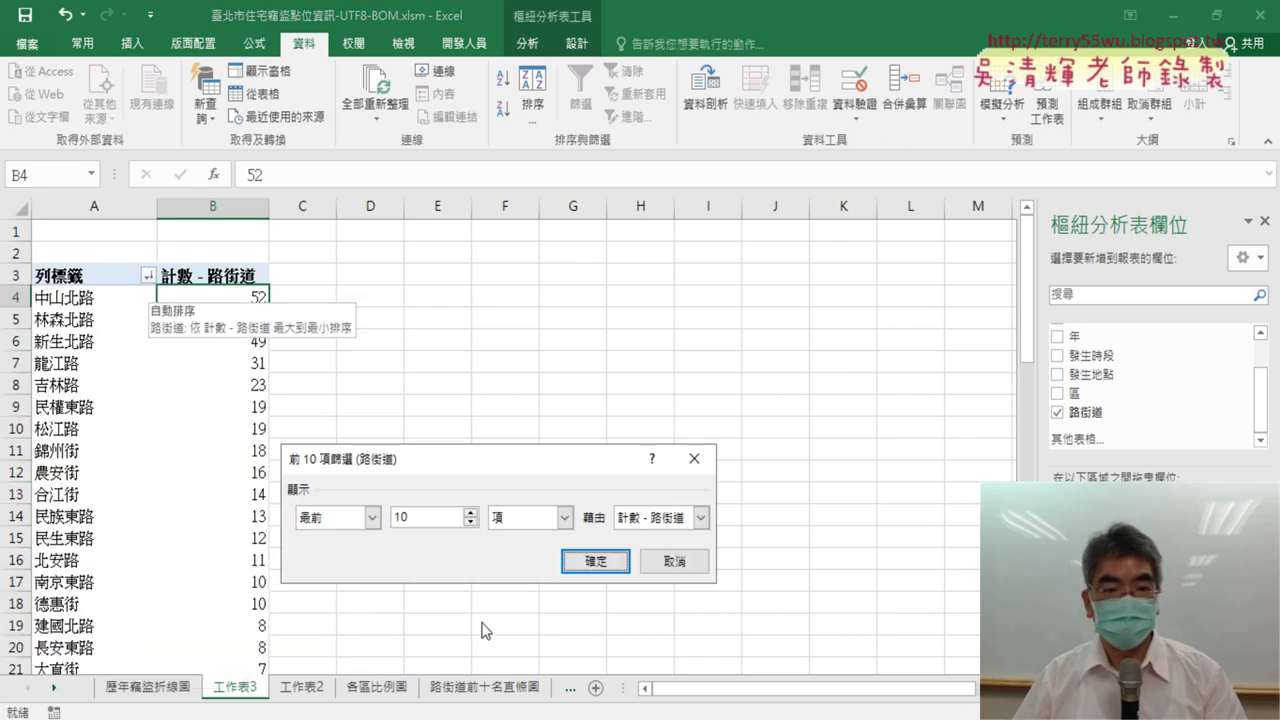
pyautogui.click(596, 561)
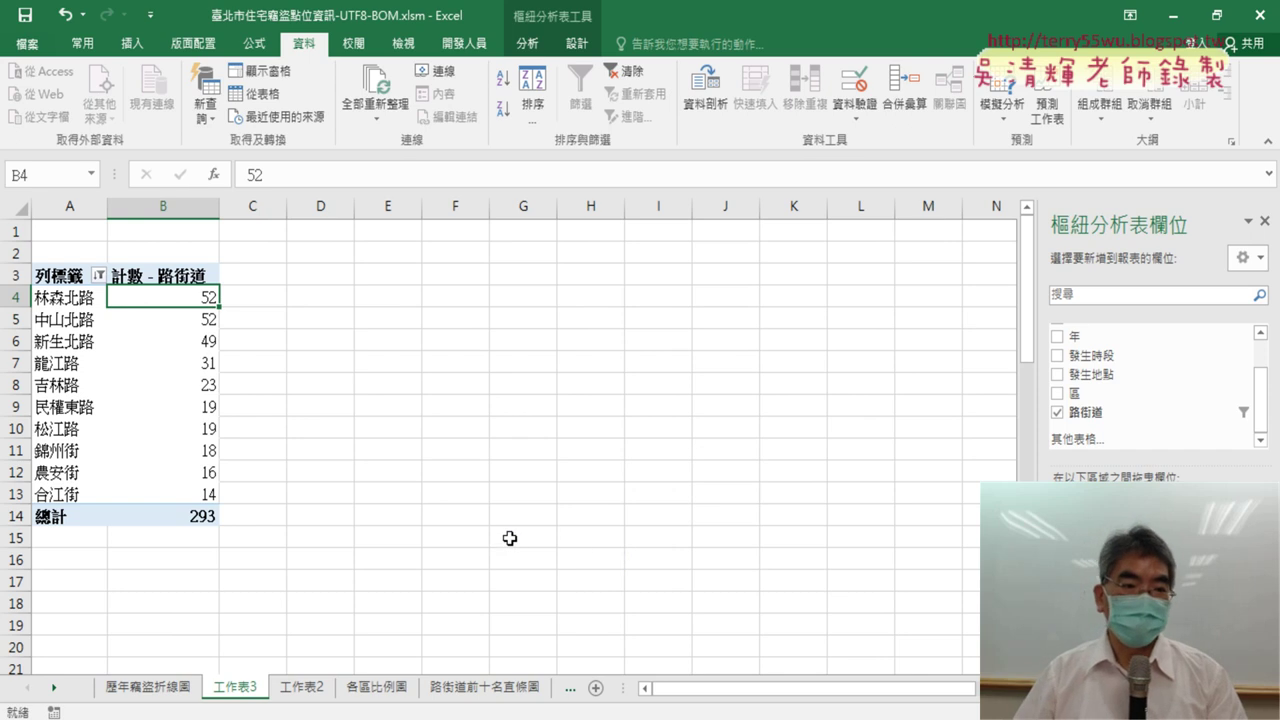
# Select pivot rows for the two streets tied at 52, the top three, then 龍江路 and 吉林路.
pyautogui.moveTo(63, 296); pyautogui.dragTo(177, 315)
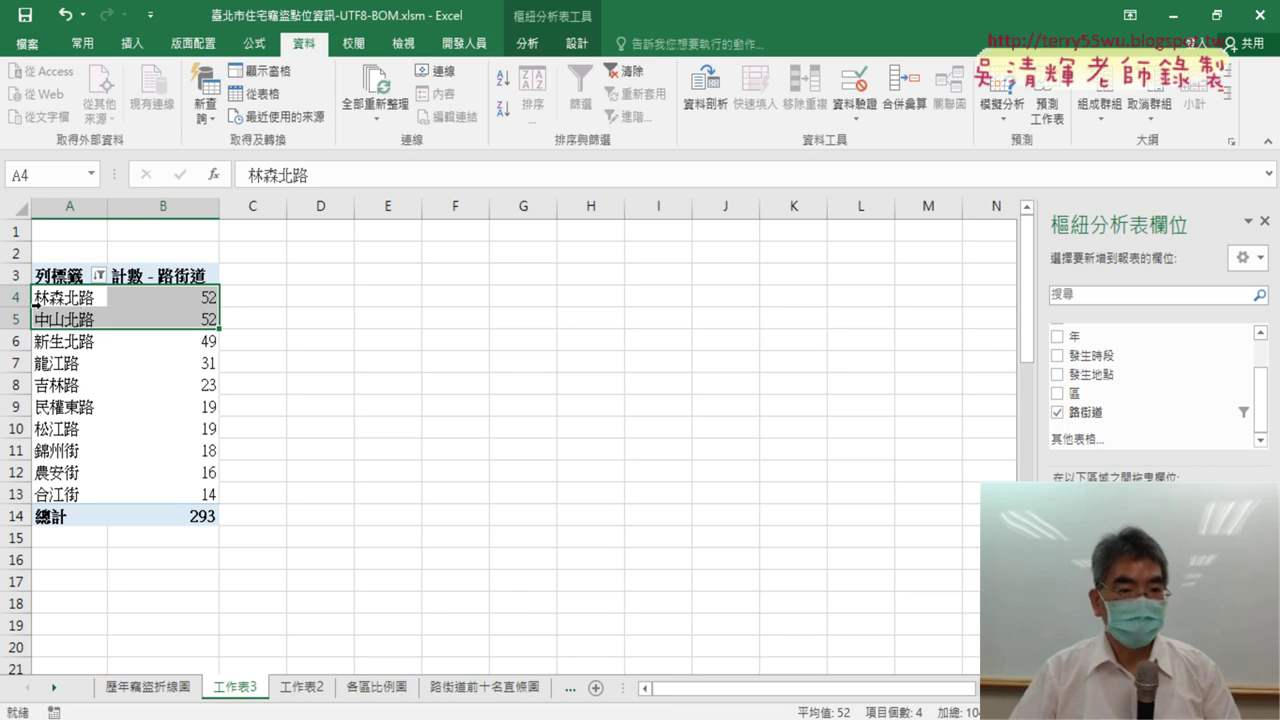
pyautogui.moveTo(80, 298)
pyautogui.mouseDown()
pyautogui.moveTo(107, 341)
pyautogui.moveTo(155, 341)
pyautogui.mouseUp()
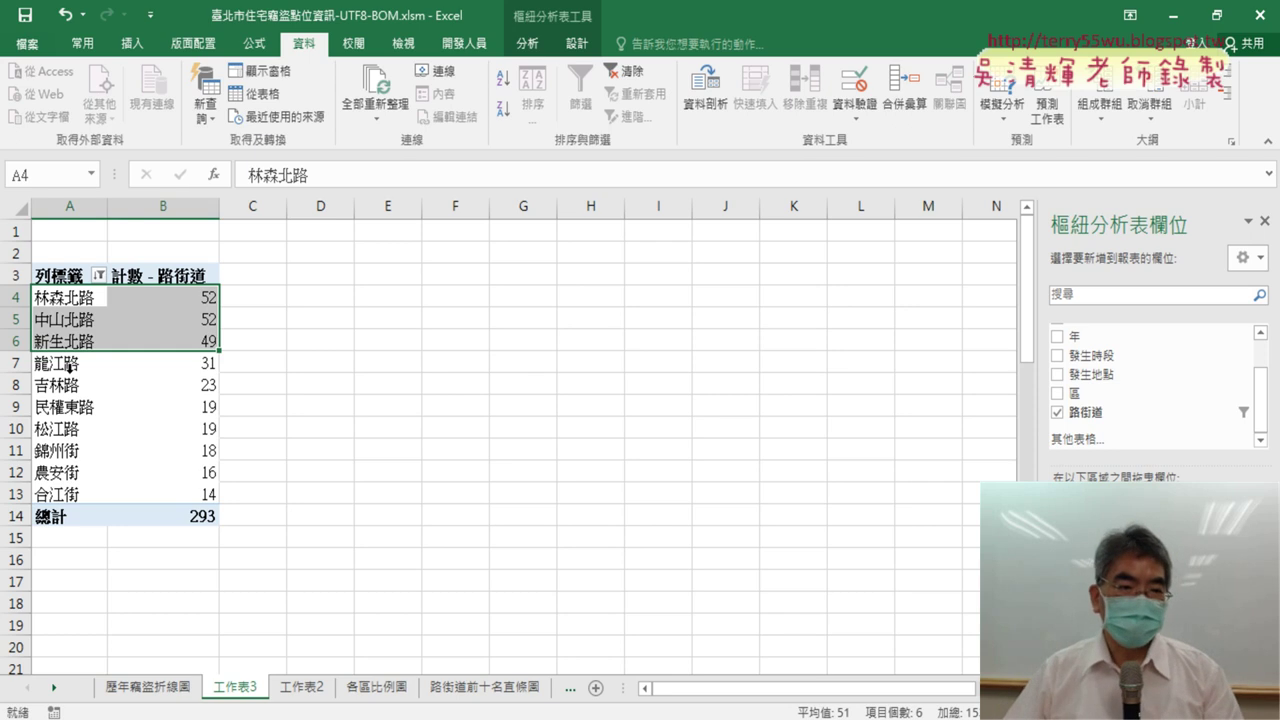
pyautogui.moveTo(47, 364); pyautogui.dragTo(47, 385)
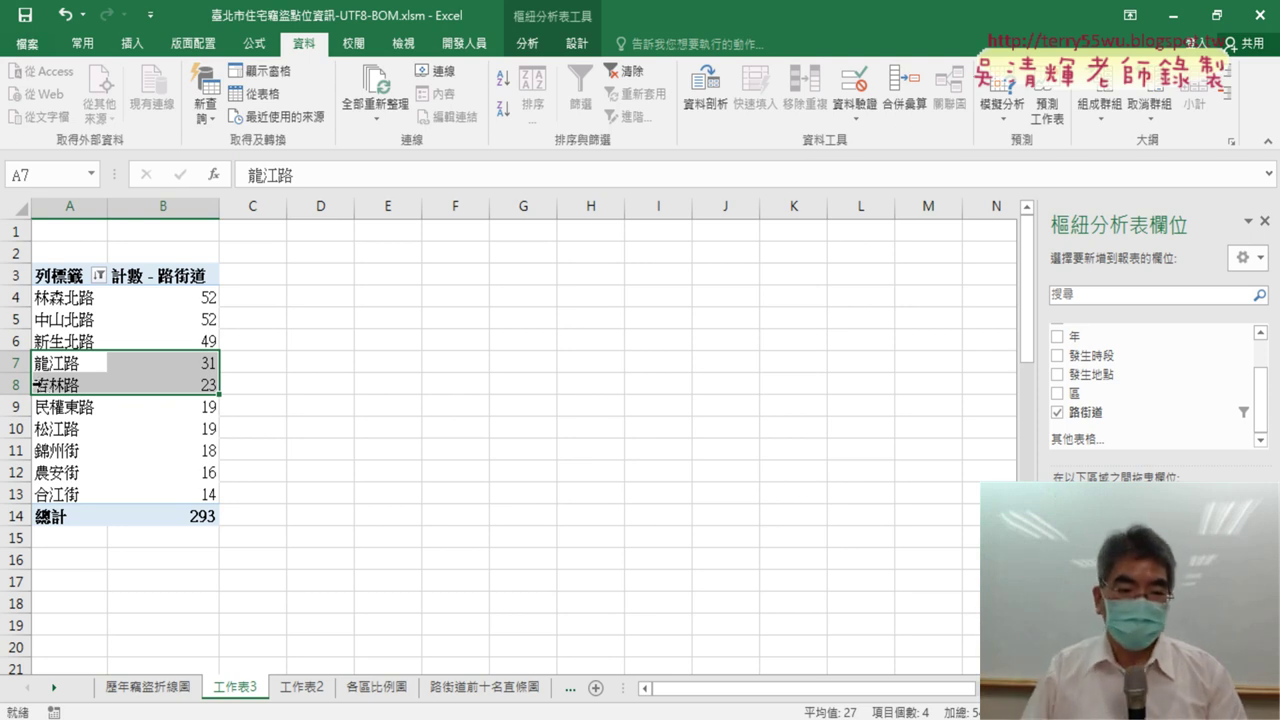
# Go through 工作表2 to the 各區比例圖 pie chart sheet, then switch to EVO Class Management.
pyautogui.rightClick(248, 691)
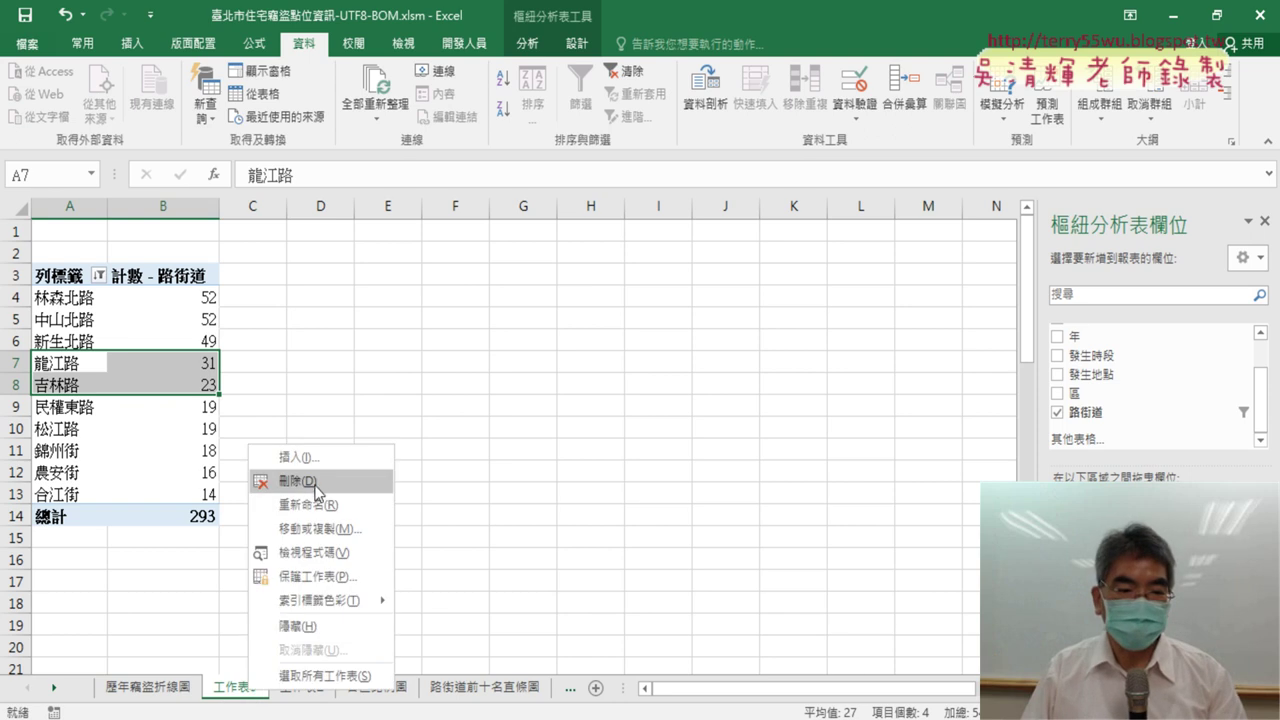
pyautogui.press('Escape')
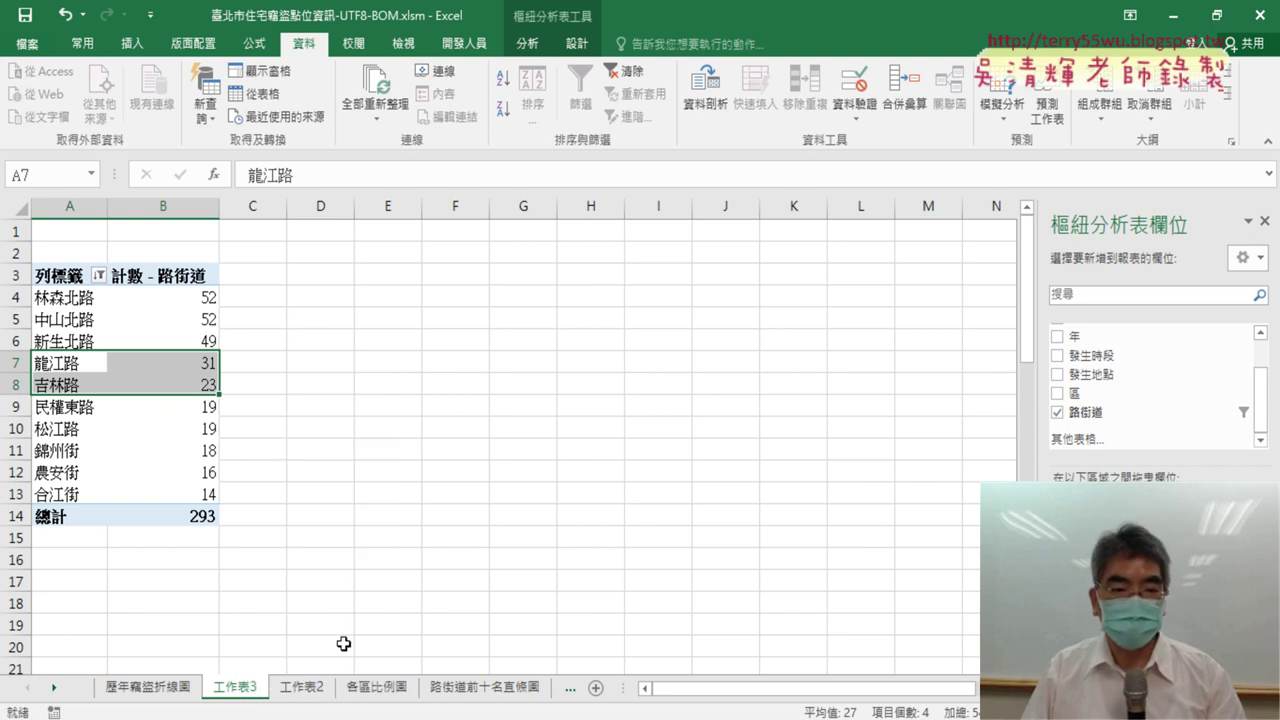
pyautogui.click(303, 688)
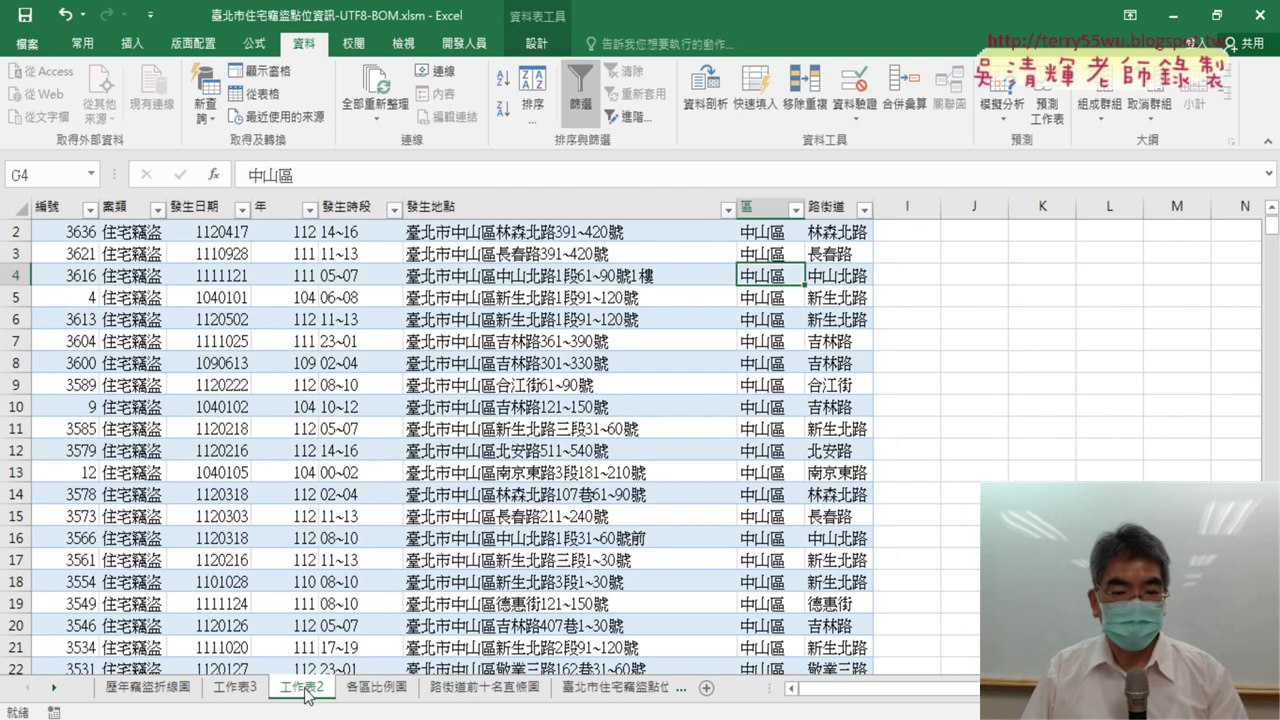
pyautogui.click(368, 688)
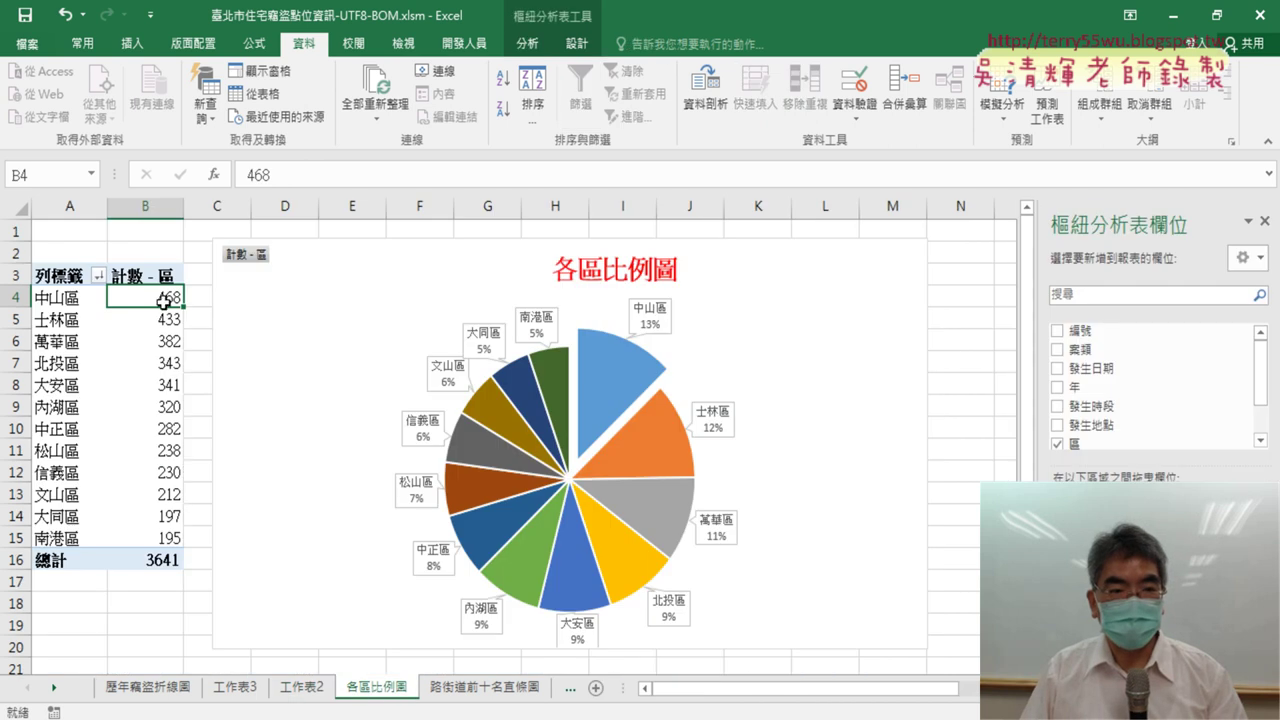
pyautogui.moveTo(162, 296)
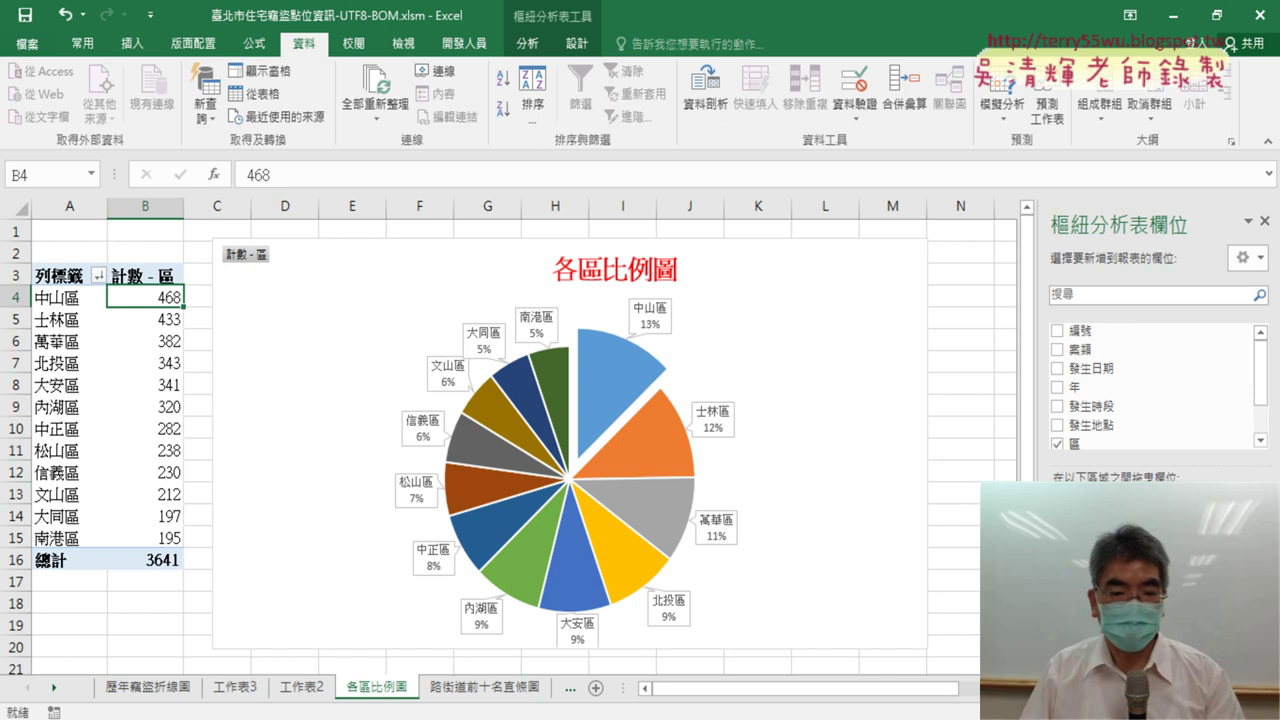
pyautogui.hotkey('alt', 'Tab')
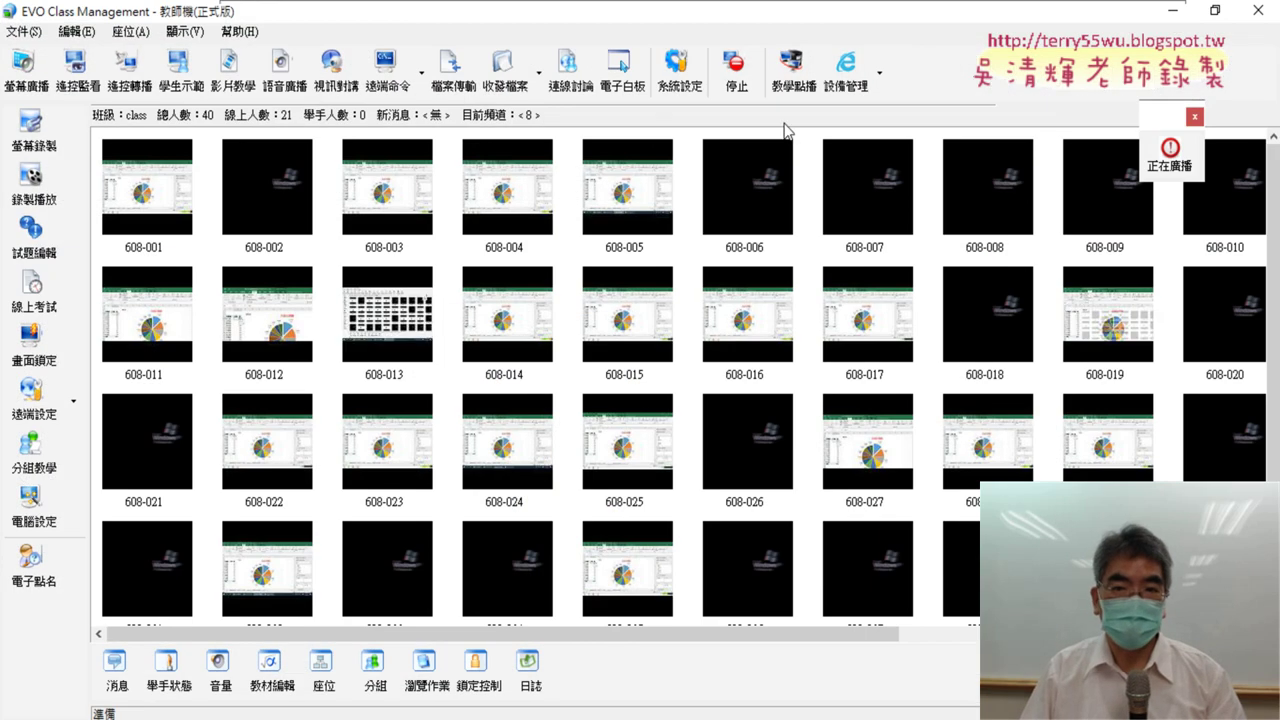
# Stop the EVO screen broadcast to the students.
pyautogui.click(736, 78)
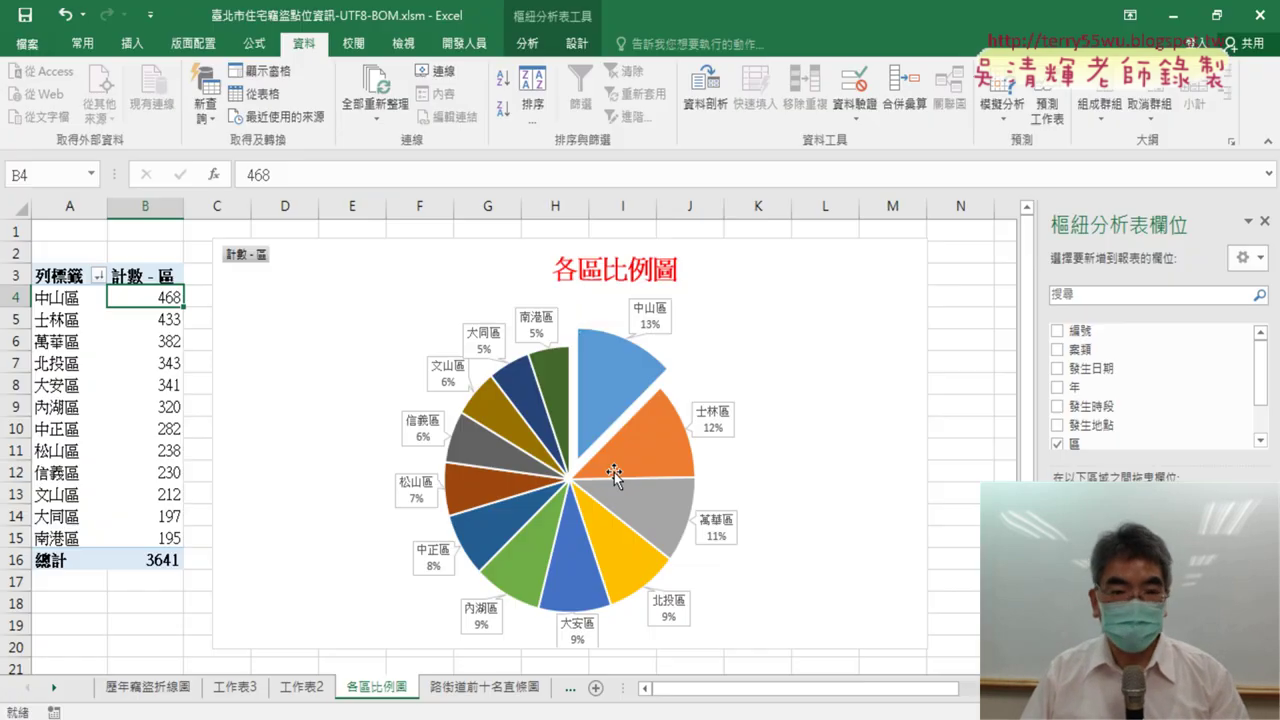
# Show the 路街道前十名直條圖 sheet and select the top-ten street names in the pivot table.
pyautogui.click(500, 690)
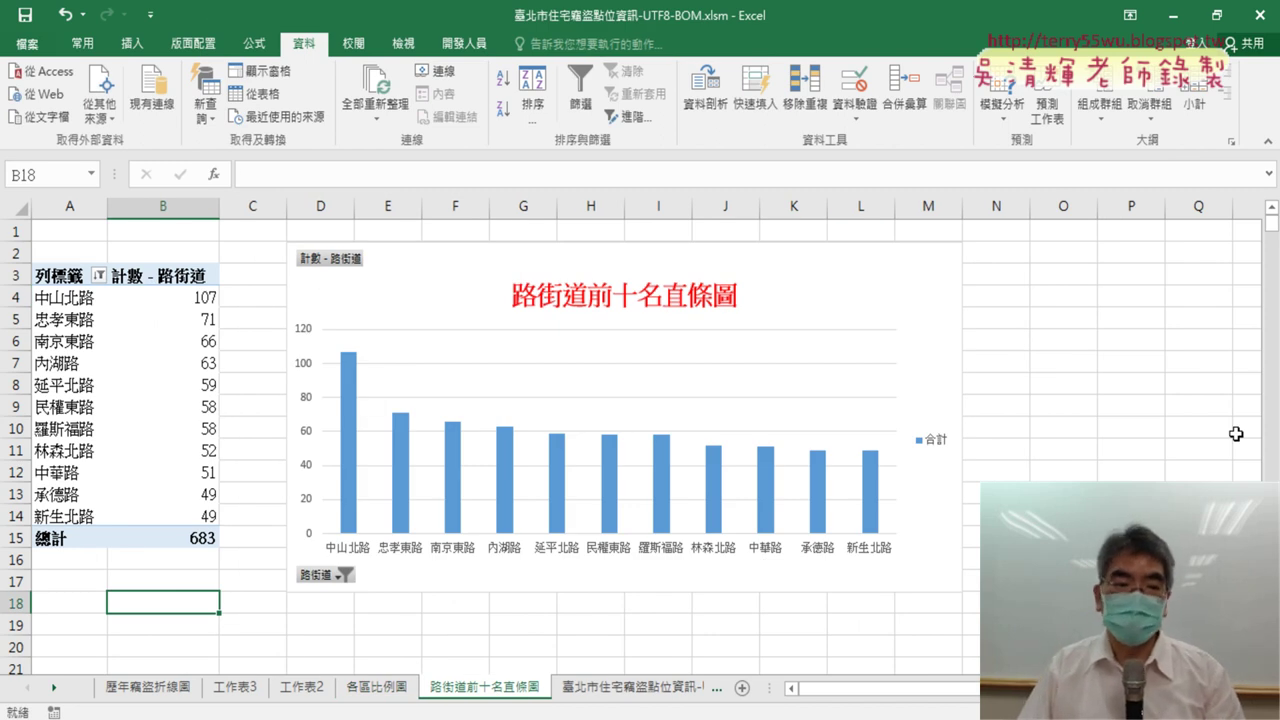
pyautogui.click(67, 394)
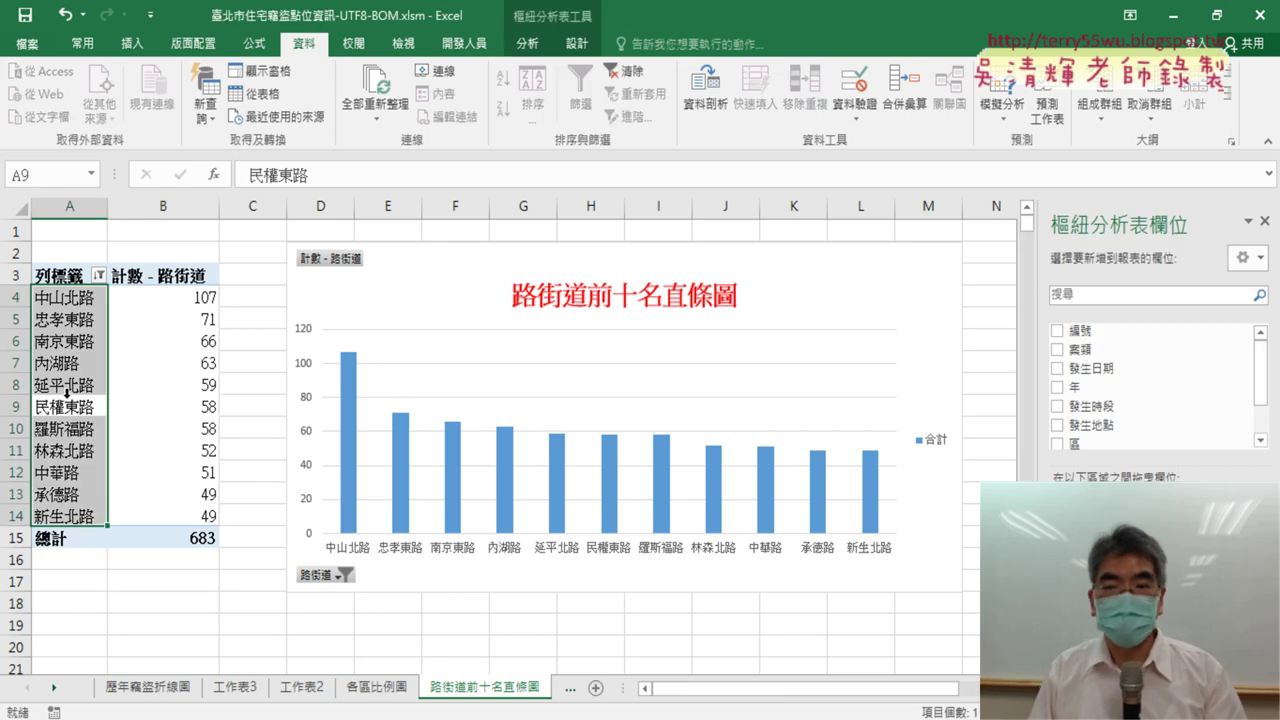